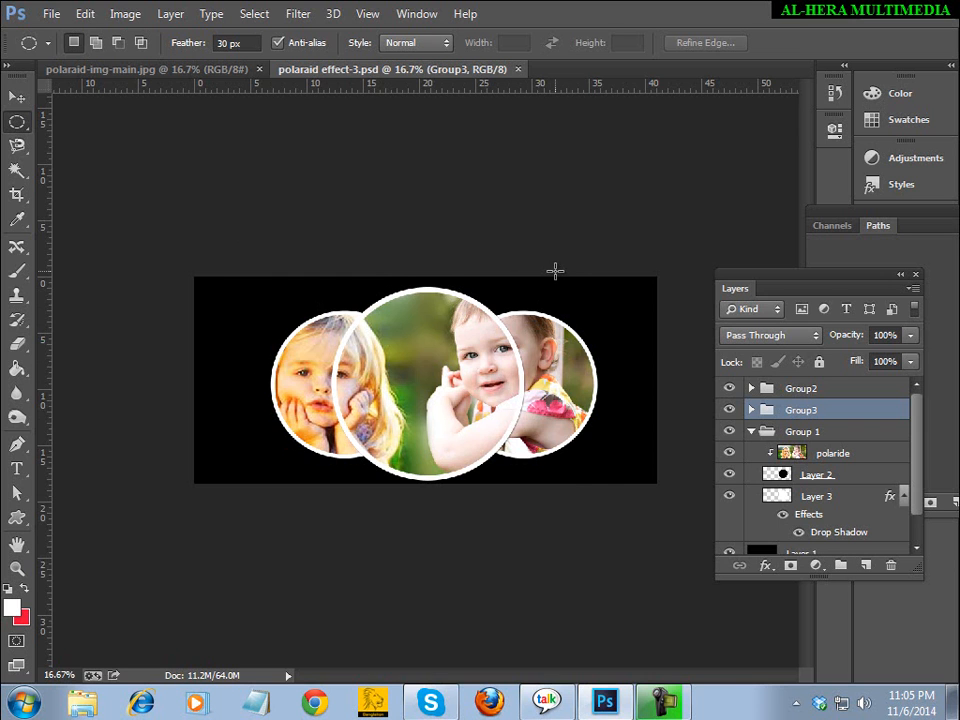
Step: Move the Layers panel clear of the polaraid effect-3.psd artwork and switch to the polaraid-img-main.jpg image
{"action": "key", "text": "ctrl+plus"}
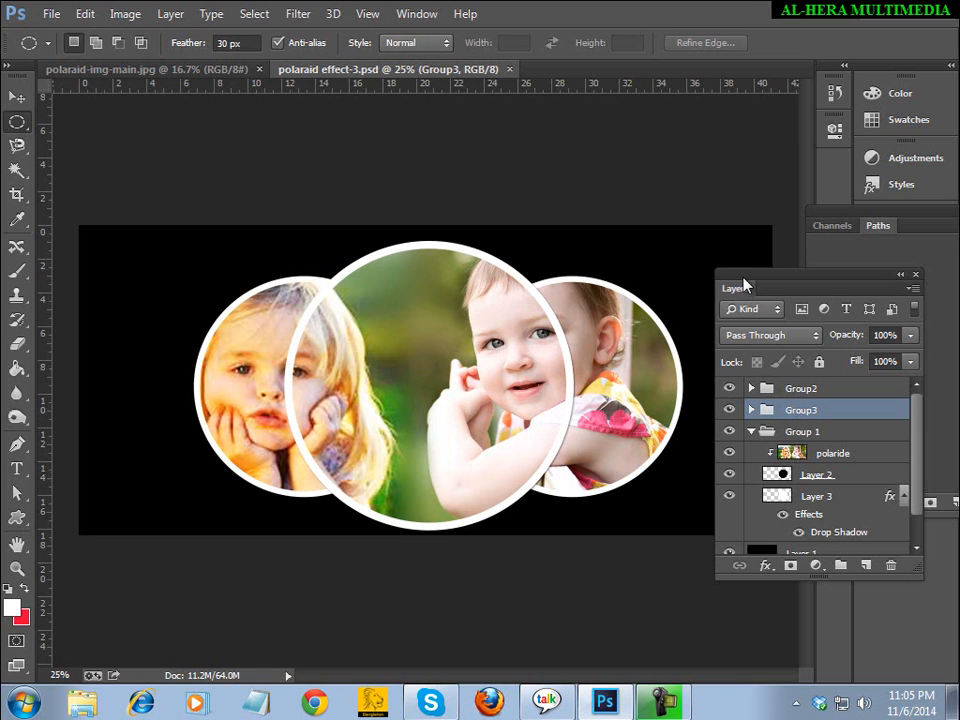
{"action": "left_click_drag", "start_coordinate": [735, 287], "coordinate": [836, 283]}
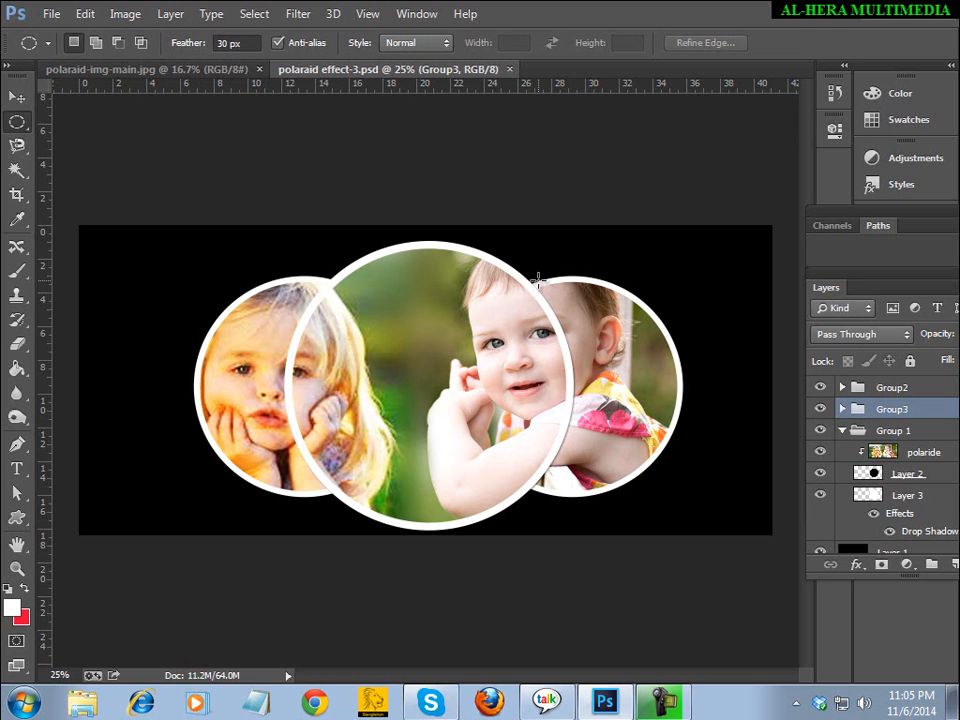
{"action": "left_click", "coordinate": [216, 73]}
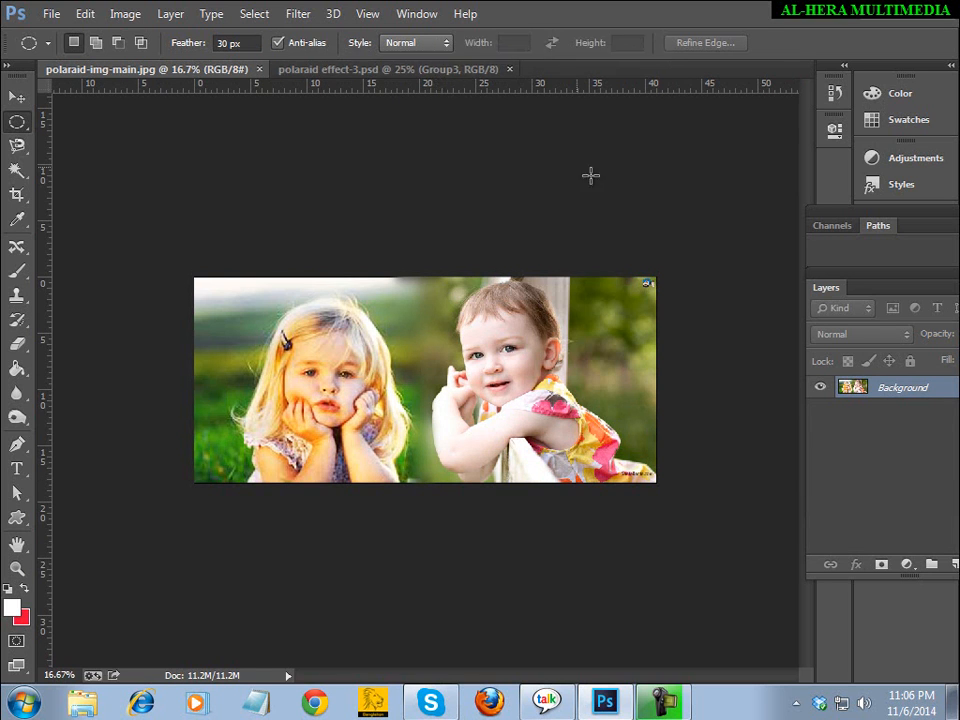
Step: Display the Actions list beside the image and go to the custom actions at the end of the Default Actions set
{"action": "left_click", "coordinate": [421, 15]}
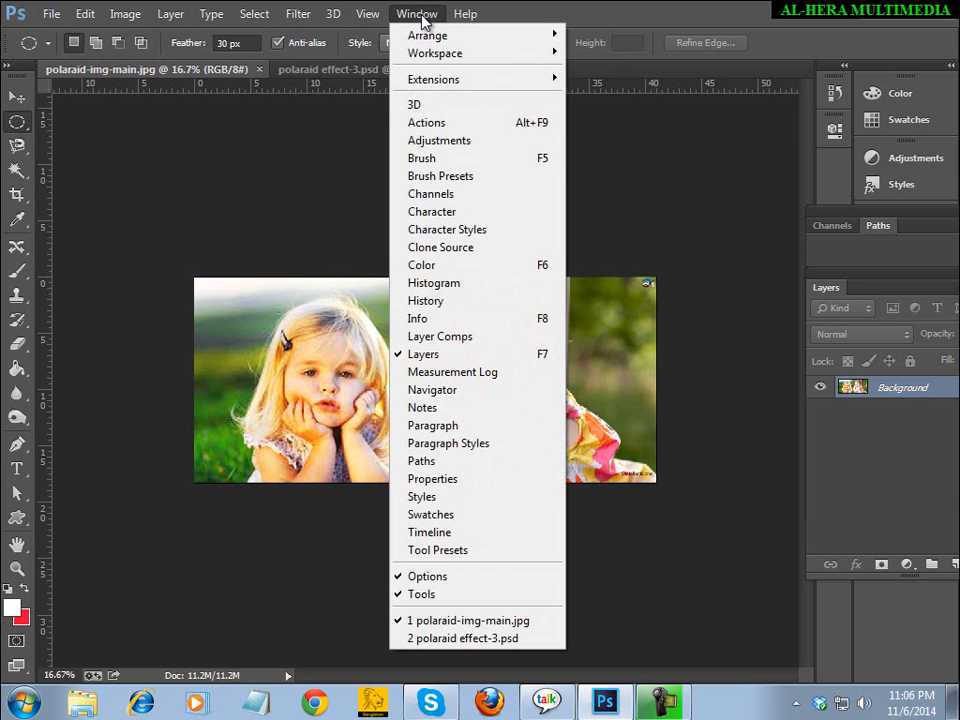
{"action": "left_click", "coordinate": [430, 123]}
{"action": "left_click_drag", "start_coordinate": [758, 157], "coordinate": [741, 133]}
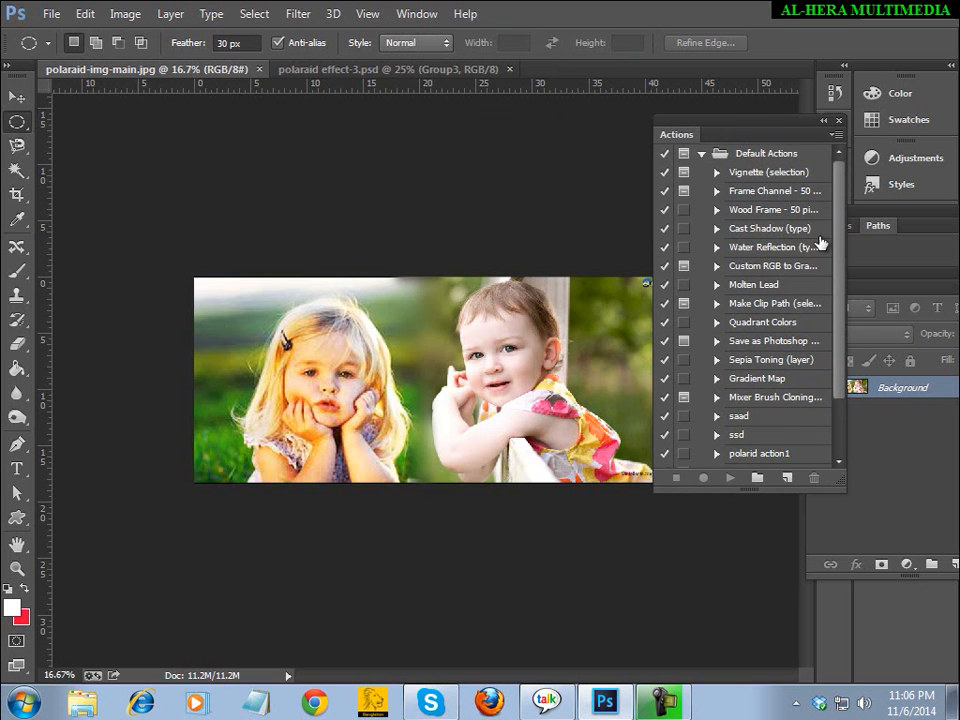
{"action": "left_click_drag", "start_coordinate": [836, 257], "coordinate": [836, 377]}
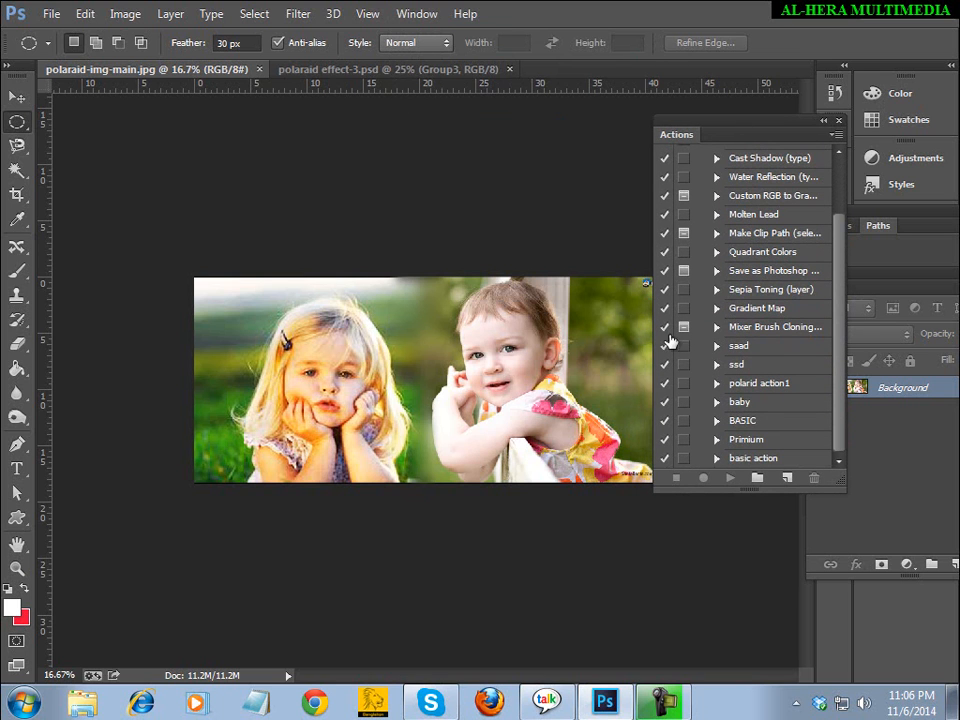
Step: Compare the polaraid effect-3.psd collage with polaraid-img-main.jpg and play the baby action on polaraid-img-main.jpg
{"action": "left_click", "coordinate": [405, 69]}
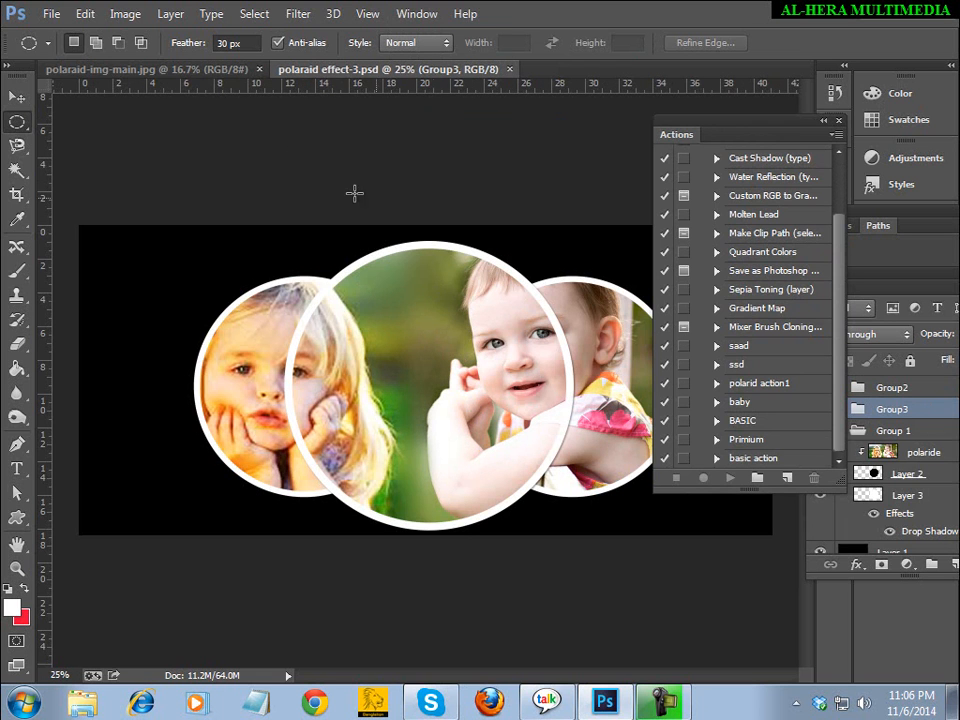
{"action": "left_click", "coordinate": [215, 72]}
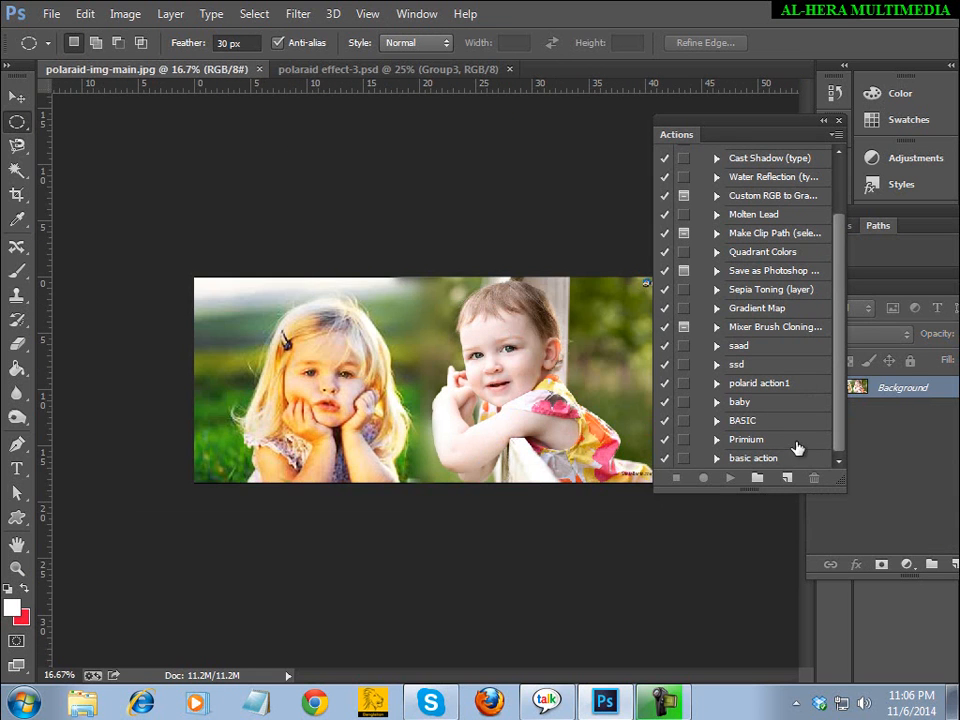
{"action": "left_click", "coordinate": [742, 402]}
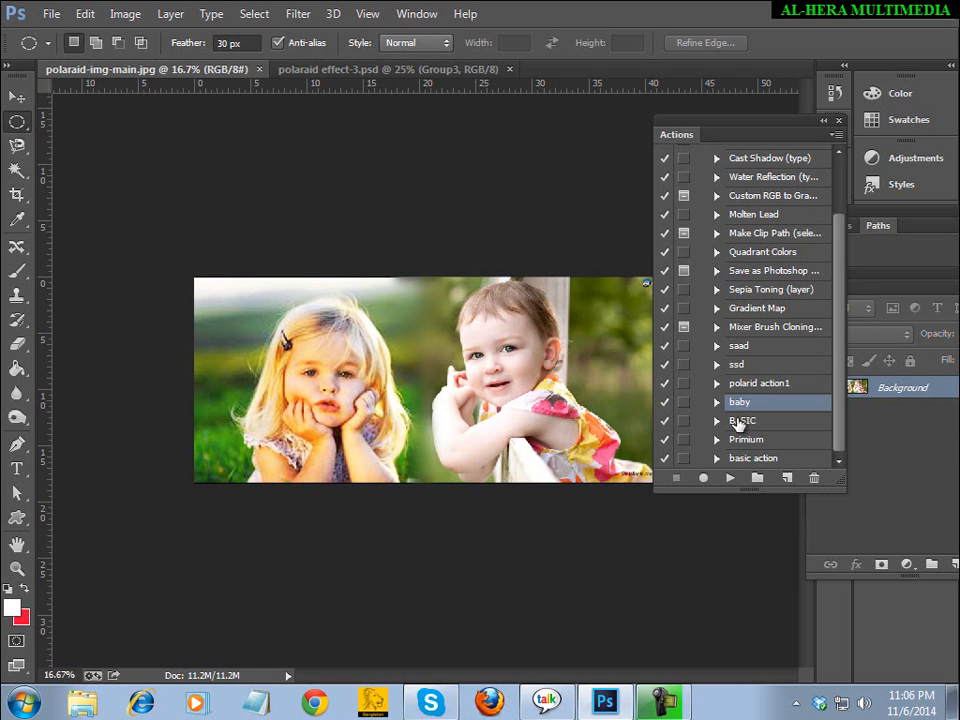
{"action": "left_click", "coordinate": [730, 479]}
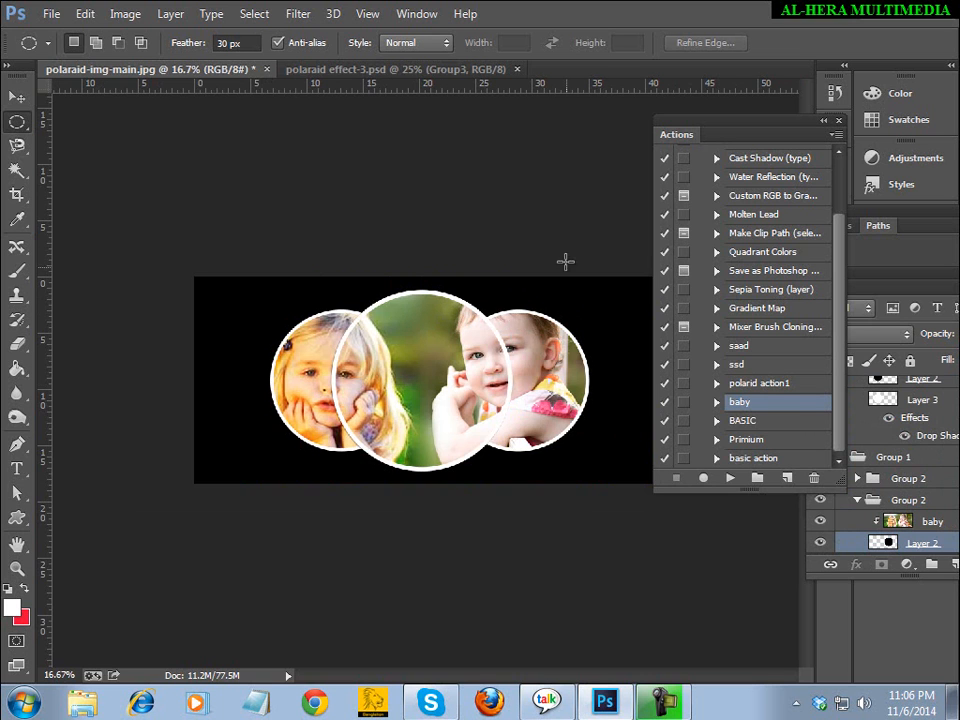
Step: Close polaraid-img-main.jpg without saving its changes and also close polaraid effect-3.psd
{"action": "left_click", "coordinate": [266, 69]}
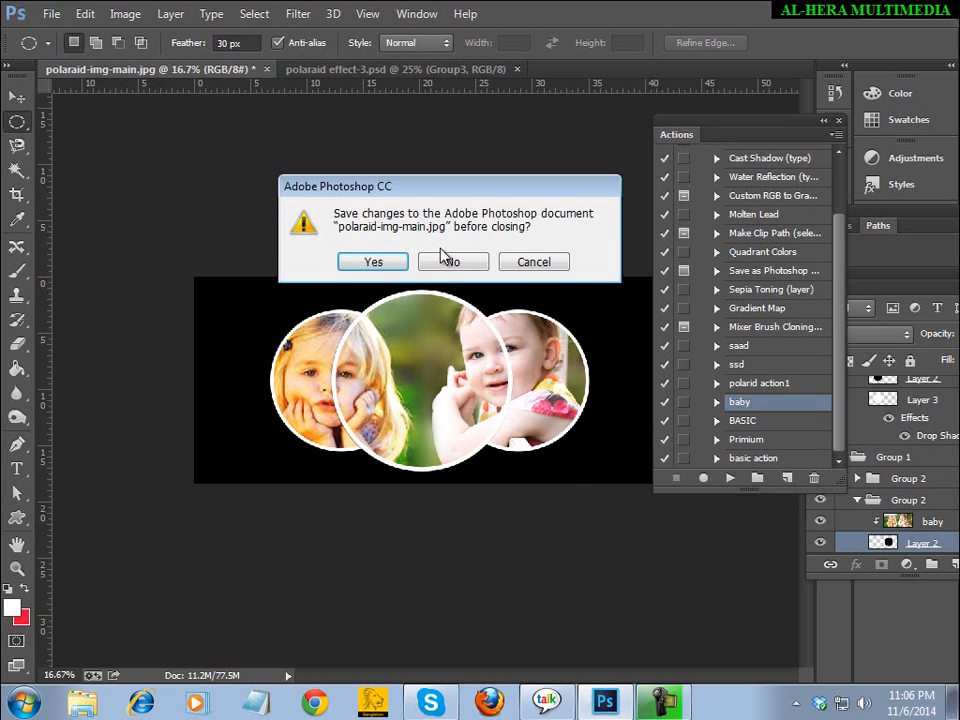
{"action": "left_click", "coordinate": [447, 260]}
{"action": "left_click", "coordinate": [276, 70]}
Step: Open polride-main-3.jpg from the Total graphics CC folder and play the baby action on it
{"action": "double_click", "coordinate": [291, 148]}
{"action": "left_click_drag", "start_coordinate": [934, 266], "coordinate": [934, 561]}
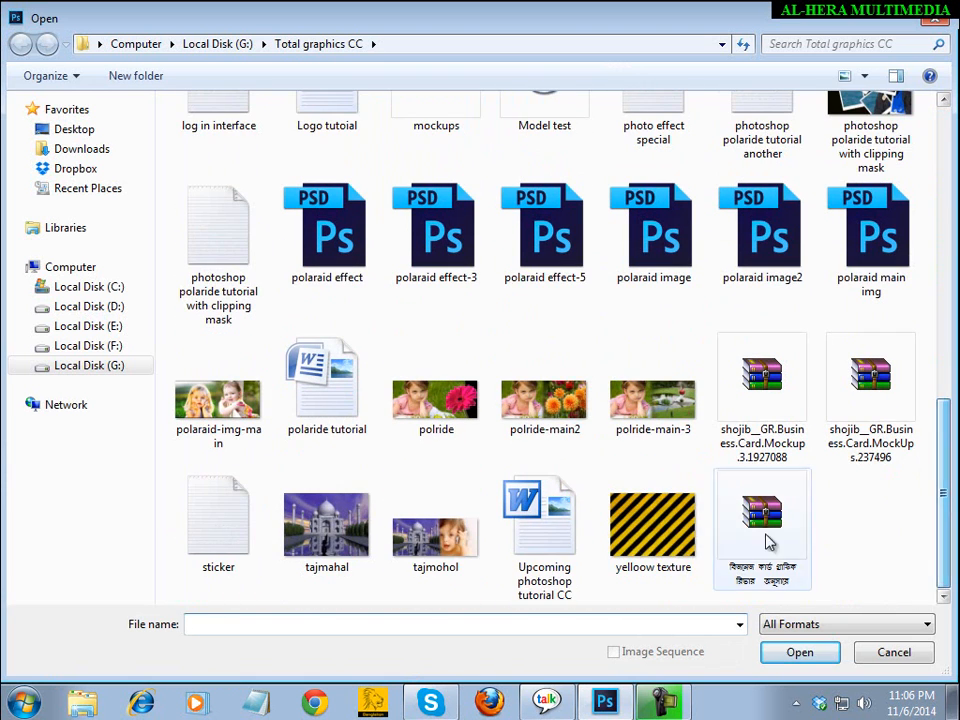
{"action": "double_click", "coordinate": [632, 400]}
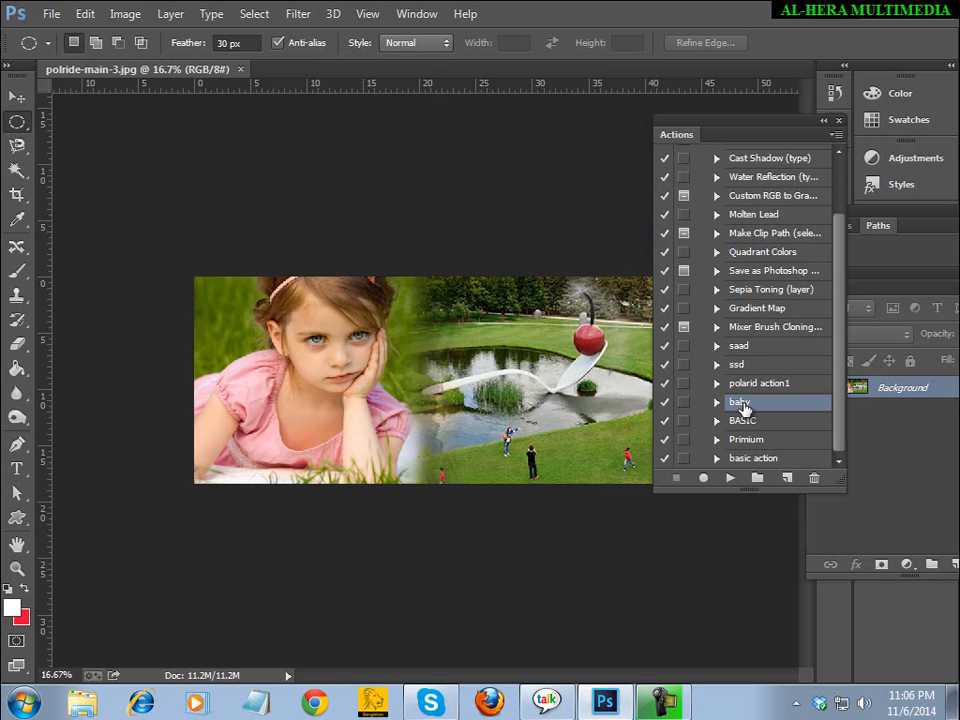
{"action": "left_click", "coordinate": [729, 478]}
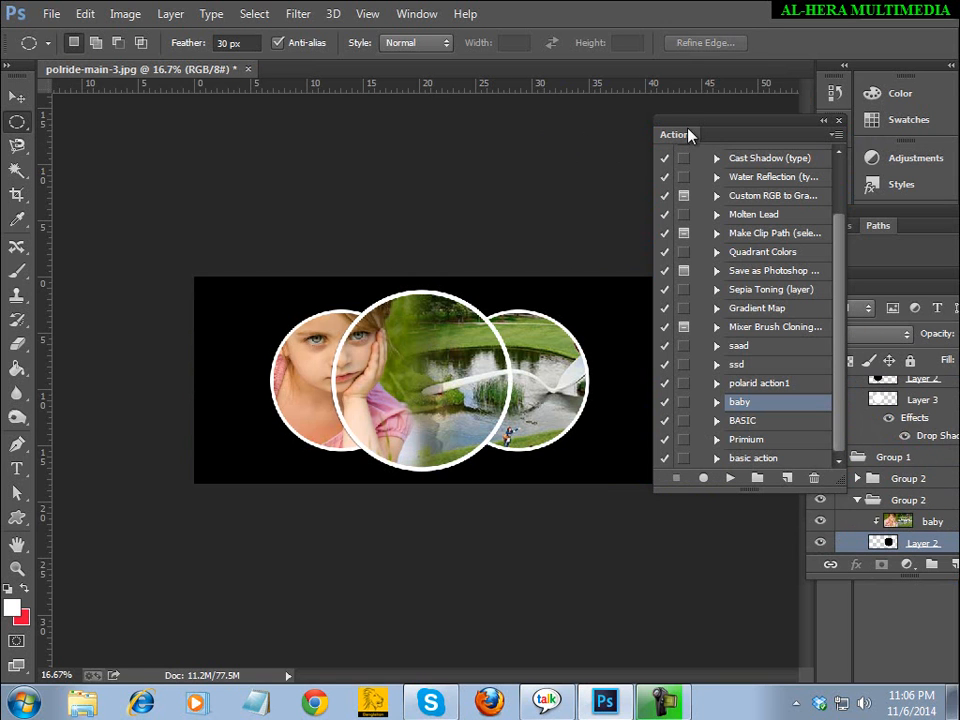
{"action": "left_click_drag", "start_coordinate": [697, 128], "coordinate": [738, 128]}
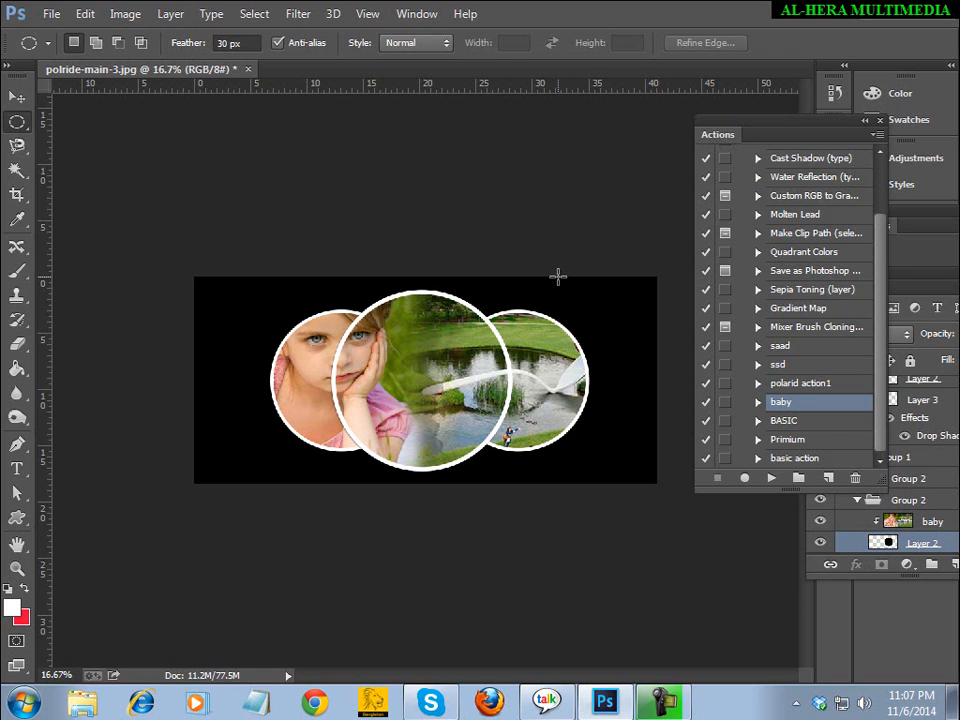
Step: Close polride-main-3.jpg without saving and open polaraid-img-main.jpg from the Total graphics CC folder
{"action": "left_click", "coordinate": [248, 70]}
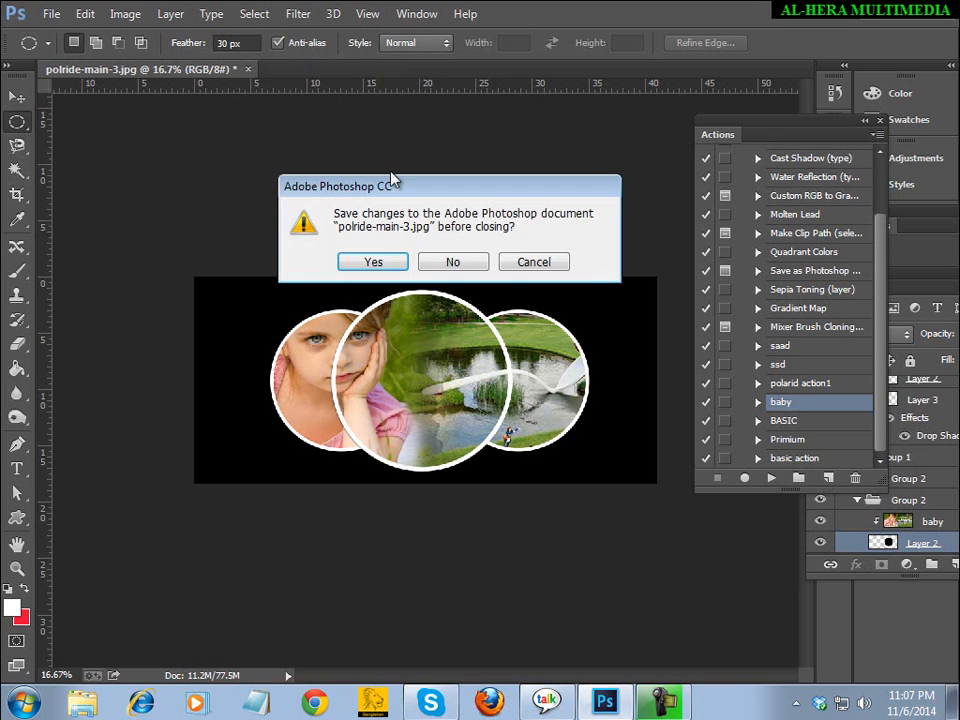
{"action": "left_click", "coordinate": [470, 259]}
{"action": "key", "text": "ctrl+o"}
{"action": "left_click_drag", "start_coordinate": [944, 150], "coordinate": [943, 541]}
{"action": "double_click", "coordinate": [218, 400]}
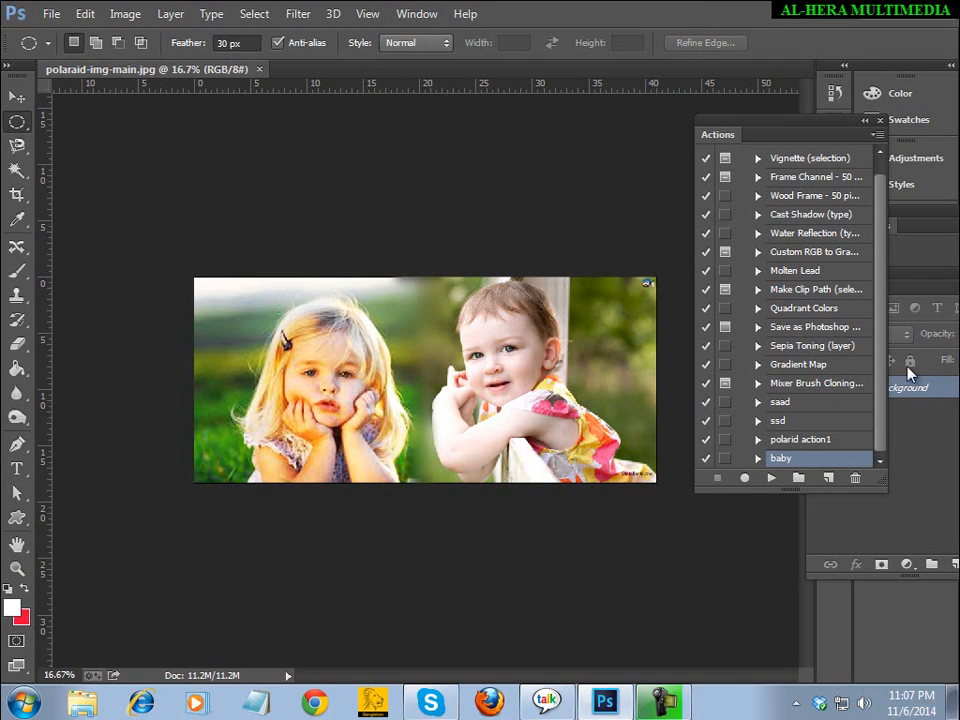
Step: Create a new action named Basic in the Default Actions set and start recording it
{"action": "left_click", "coordinate": [828, 480]}
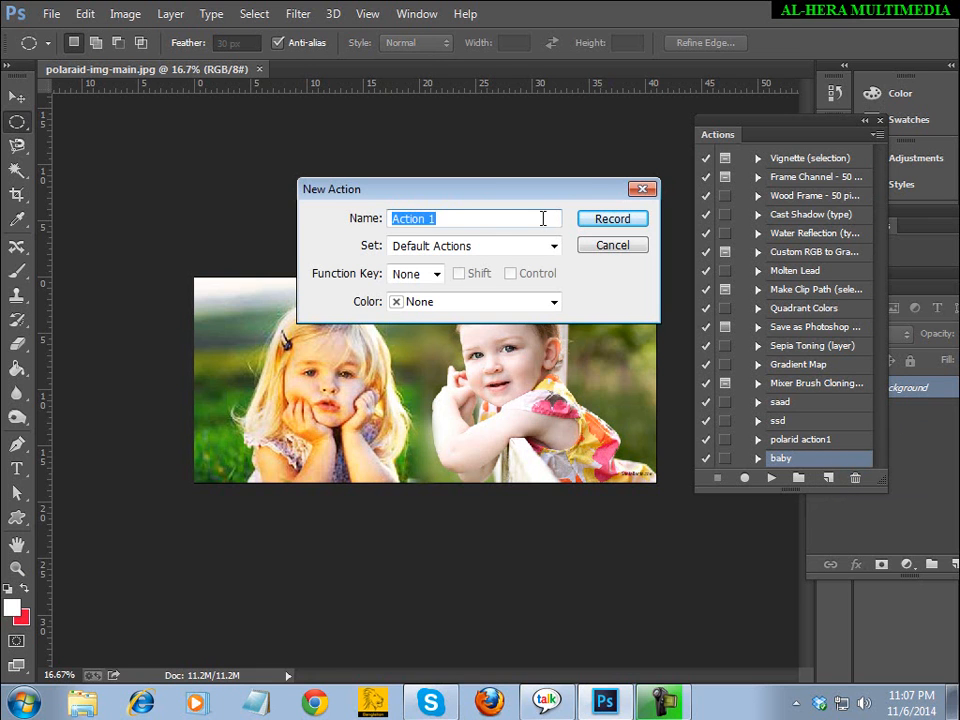
{"action": "type", "text": "Basic"}
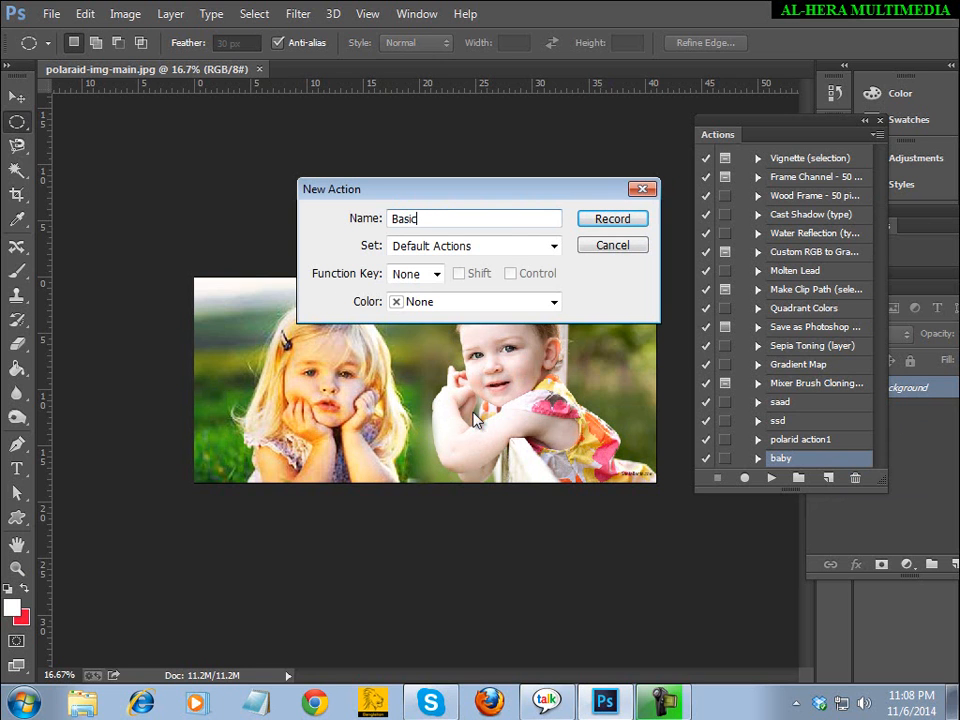
{"action": "left_click", "coordinate": [610, 221]}
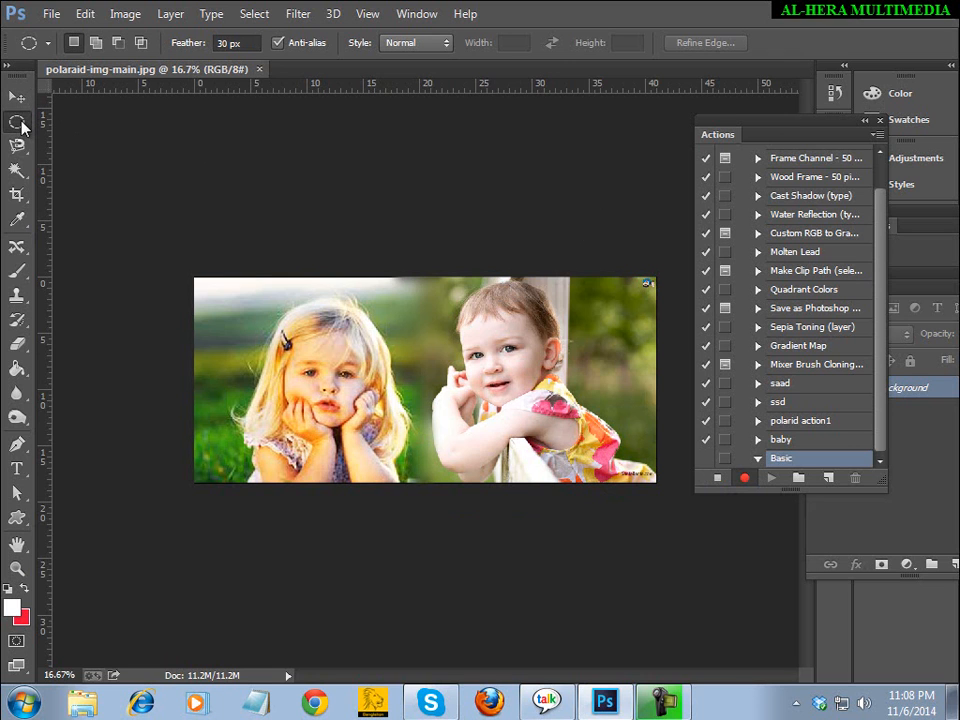
Step: Draw a circular selection with a 30 px feather over the middle of the photo, between the two children, and invert it
{"action": "left_click", "coordinate": [225, 43]}
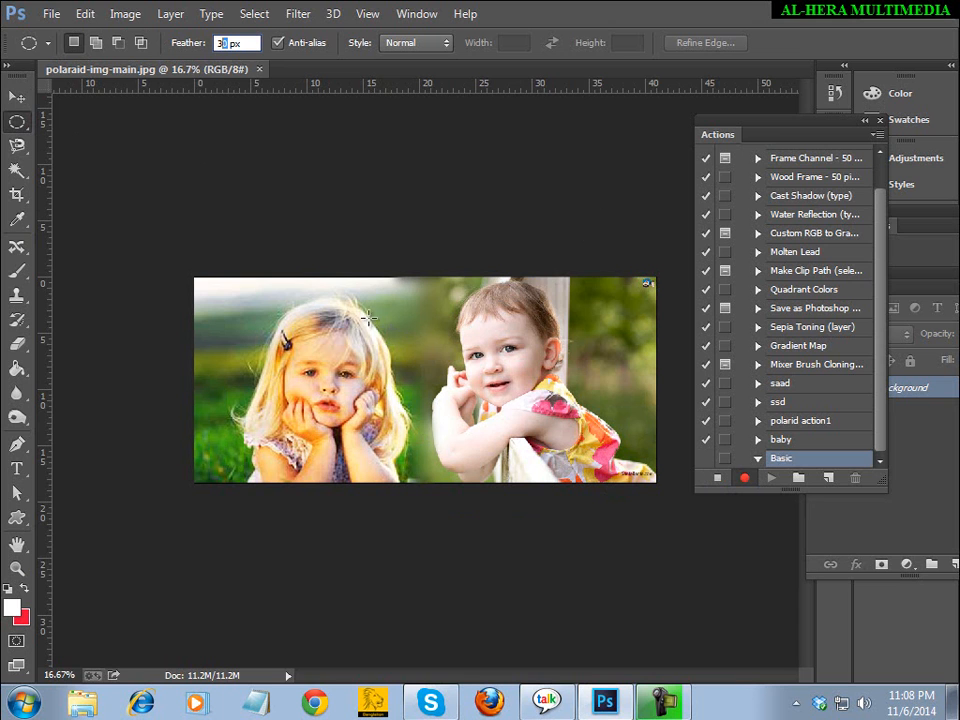
{"action": "left_click_drag", "start_coordinate": [359, 302], "coordinate": [525, 470]}
{"action": "left_click_drag", "start_coordinate": [445, 395], "coordinate": [434, 392]}
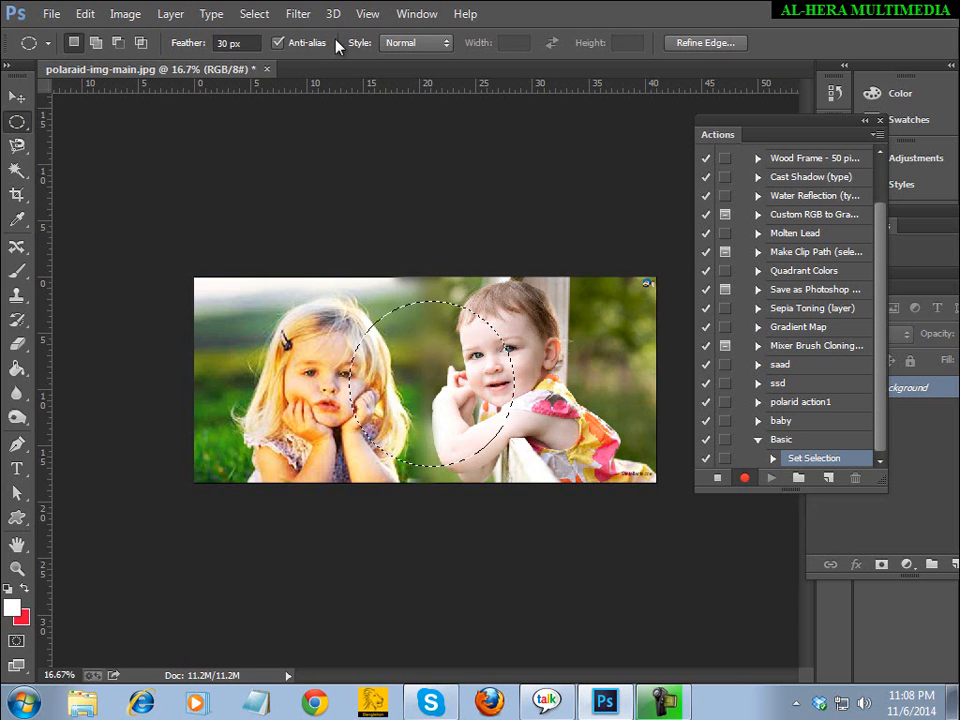
{"action": "left_click", "coordinate": [254, 14]}
{"action": "left_click", "coordinate": [276, 90]}
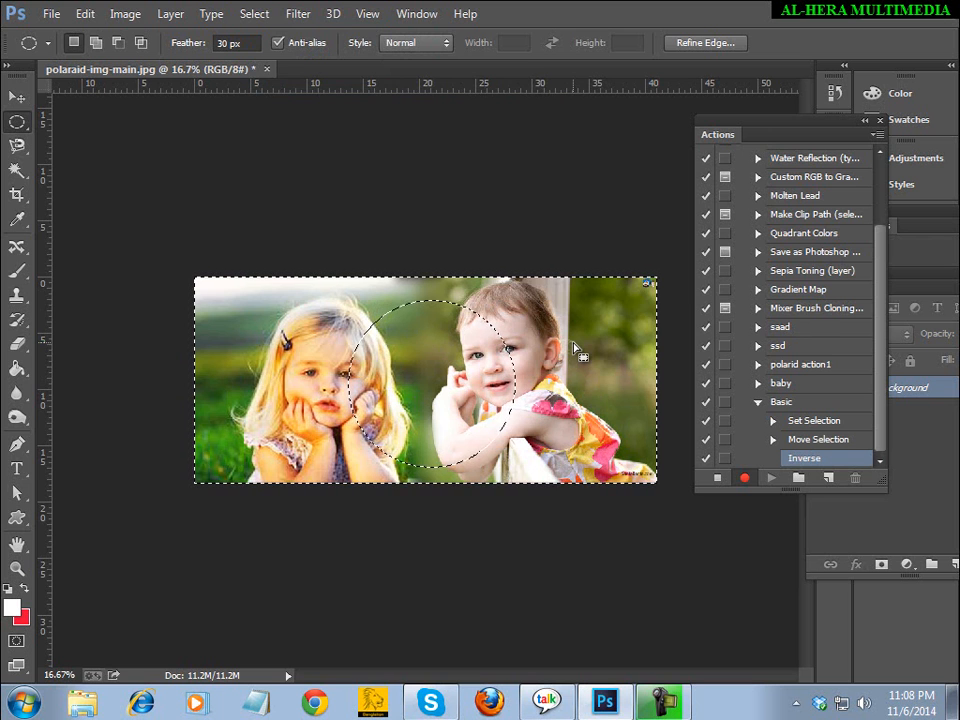
Step: Apply a Radial Blur with the Zoom method, amount 50 and Good quality to the area outside the circle, and deselect
{"action": "left_click", "coordinate": [299, 15]}
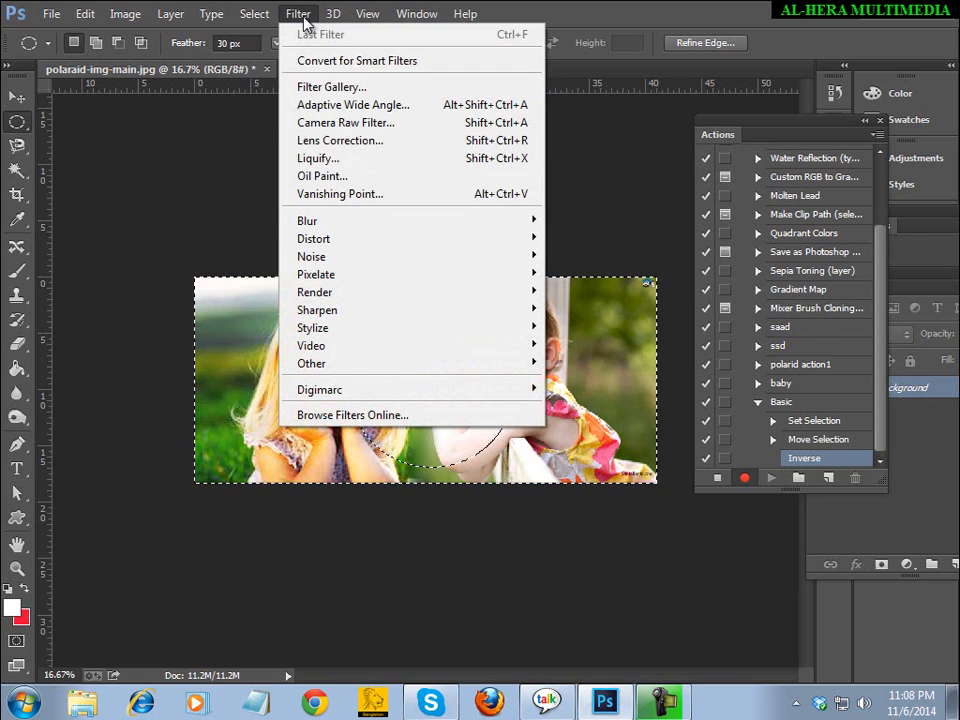
{"action": "mouse_move", "coordinate": [336, 222]}
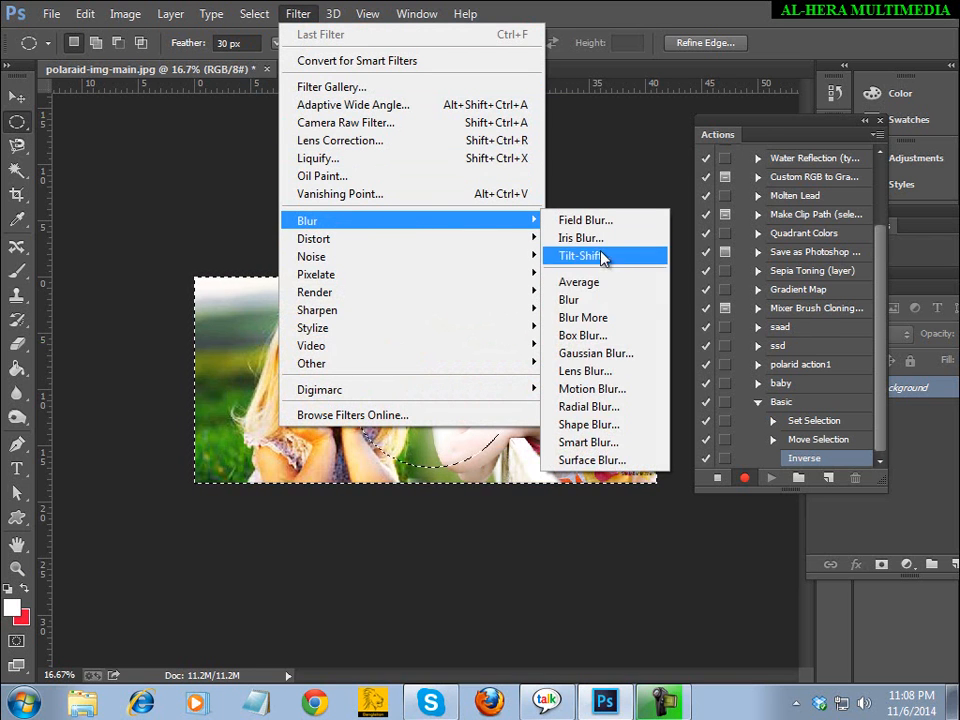
{"action": "left_click", "coordinate": [600, 406]}
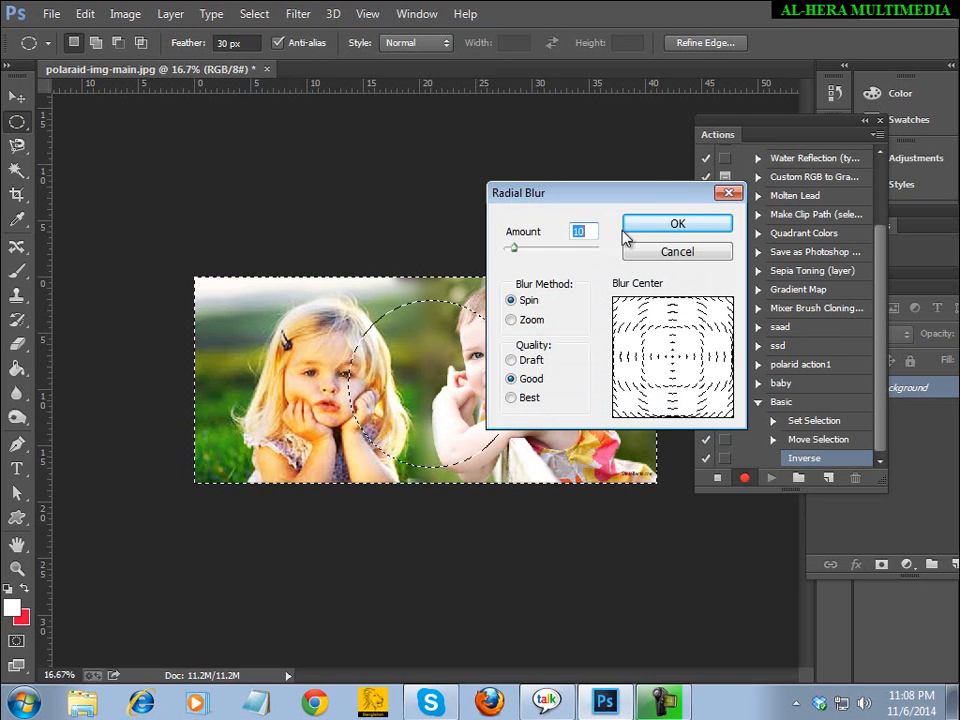
{"action": "left_click", "coordinate": [530, 320]}
{"action": "mouse_move", "coordinate": [513, 247]}
{"action": "left_mouse_down"}
{"action": "mouse_move", "coordinate": [566, 249]}
{"action": "mouse_move", "coordinate": [557, 257]}
{"action": "left_mouse_up"}
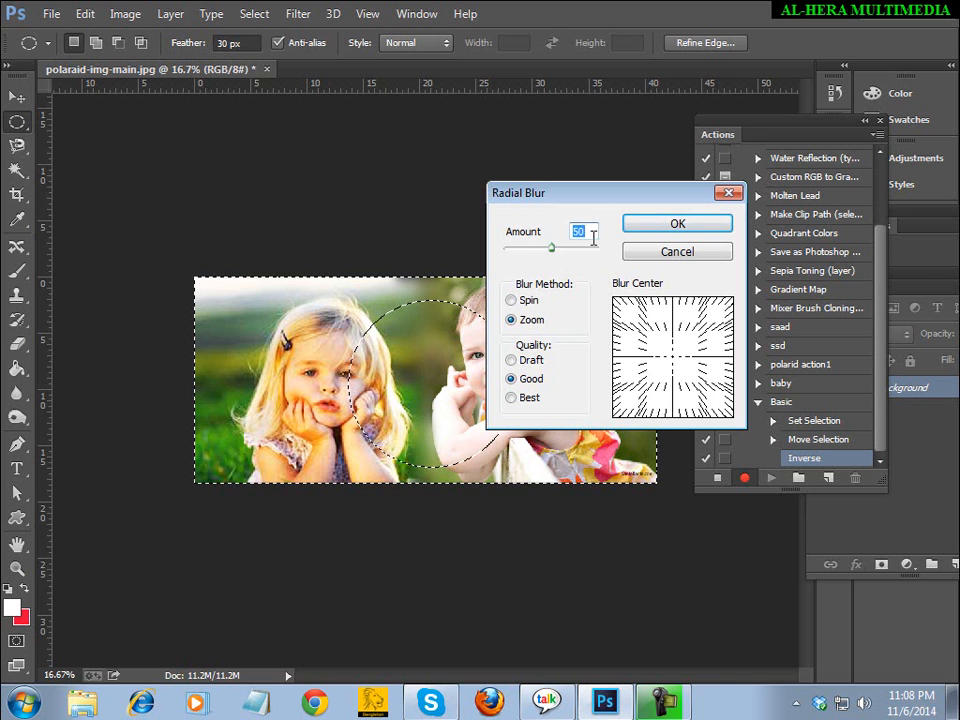
{"action": "left_click", "coordinate": [643, 225]}
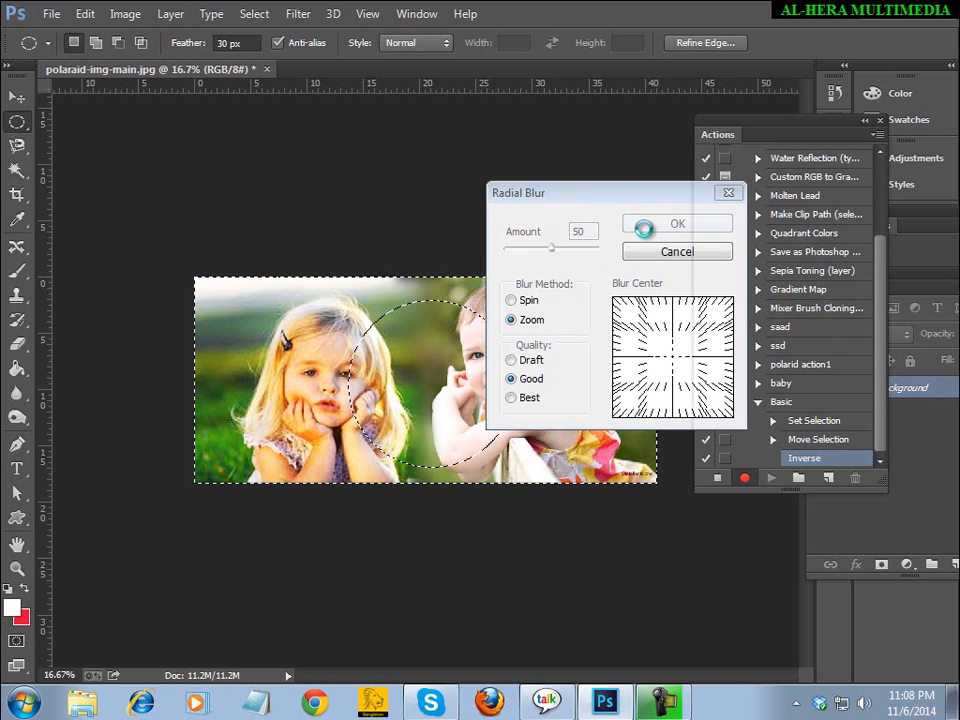
{"action": "key", "text": "ctrl+d"}
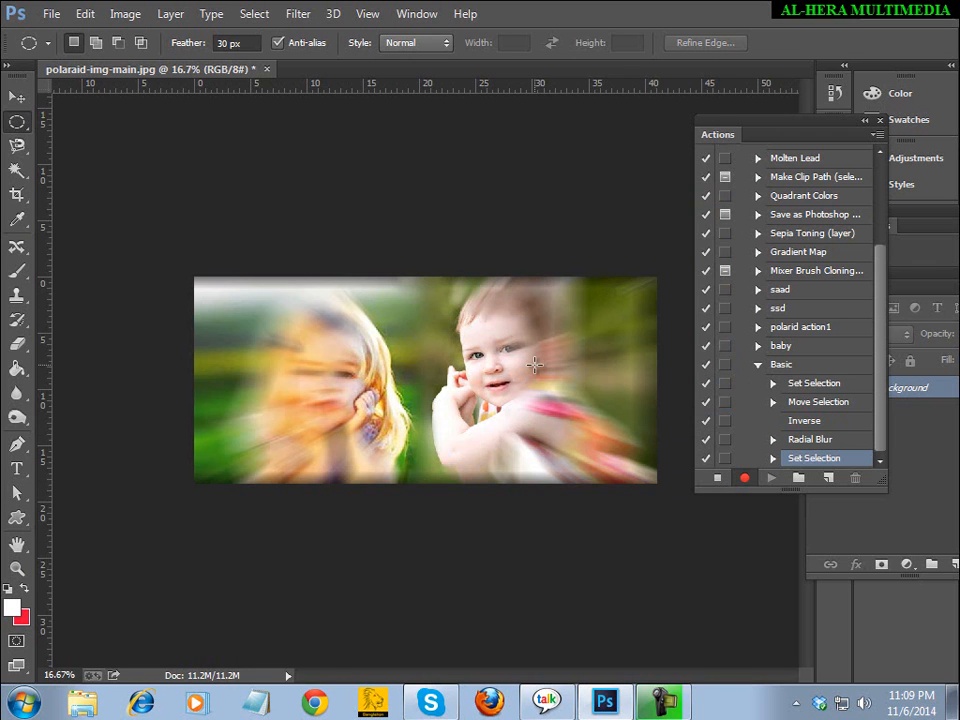
Step: Stop recording the Basic action, review its recorded steps and collapse its entry
{"action": "left_click", "coordinate": [717, 481]}
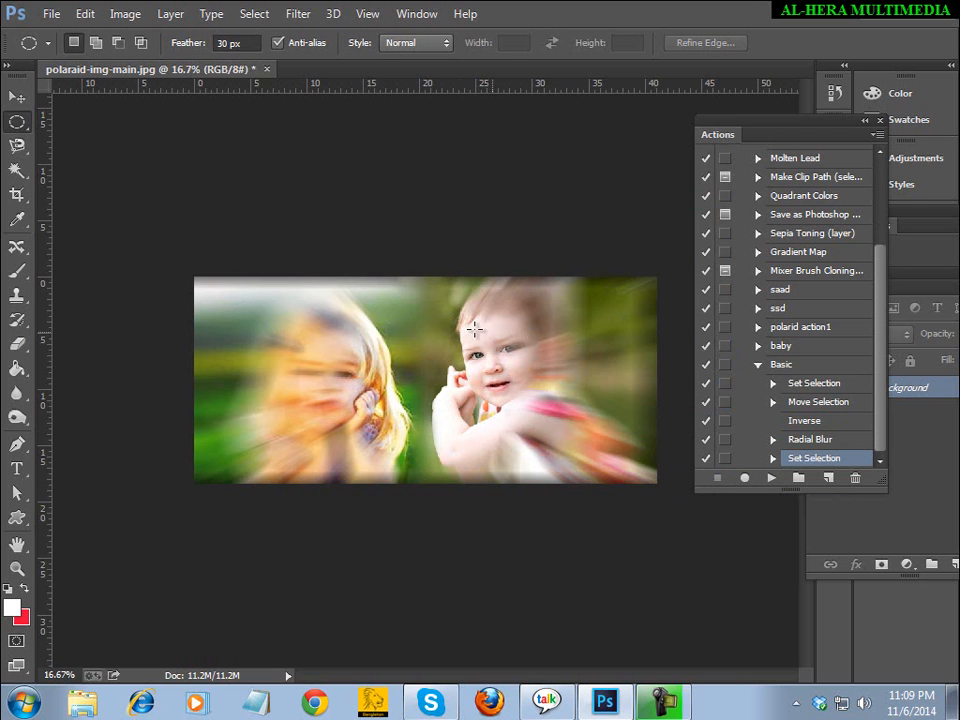
{"action": "left_click", "coordinate": [758, 364]}
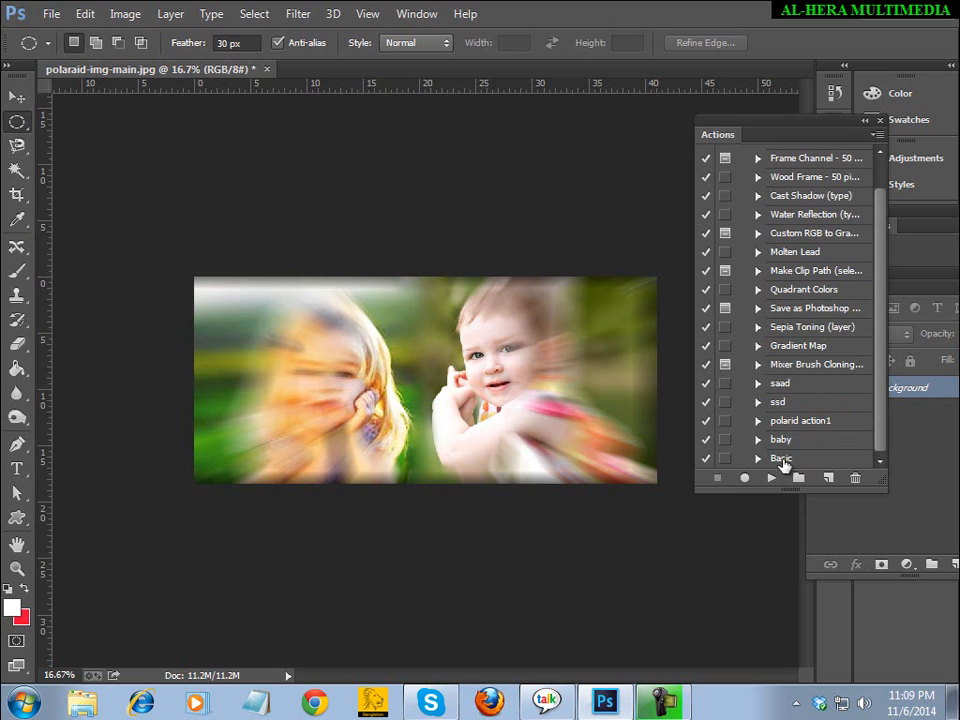
{"action": "left_click", "coordinate": [758, 459]}
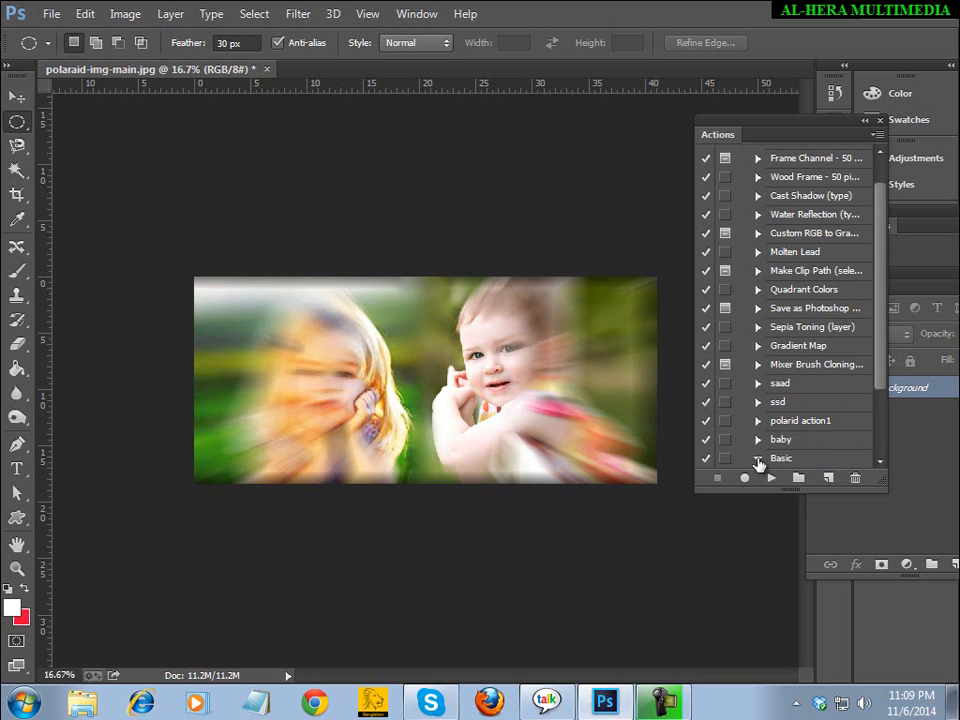
{"action": "left_click_drag", "start_coordinate": [878, 366], "coordinate": [880, 447]}
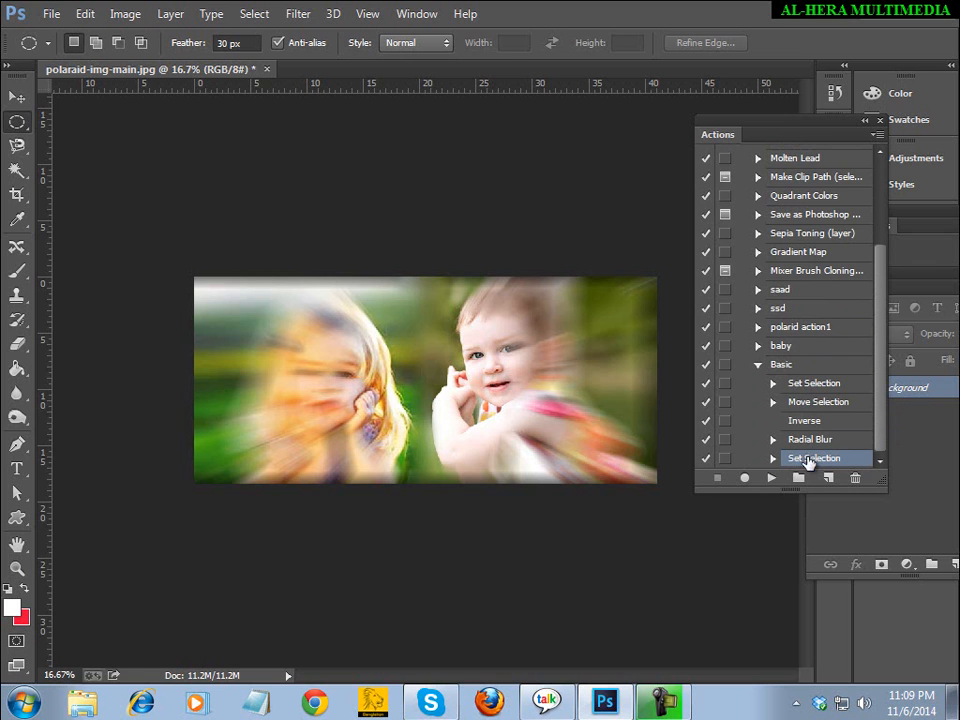
{"action": "left_click", "coordinate": [759, 367]}
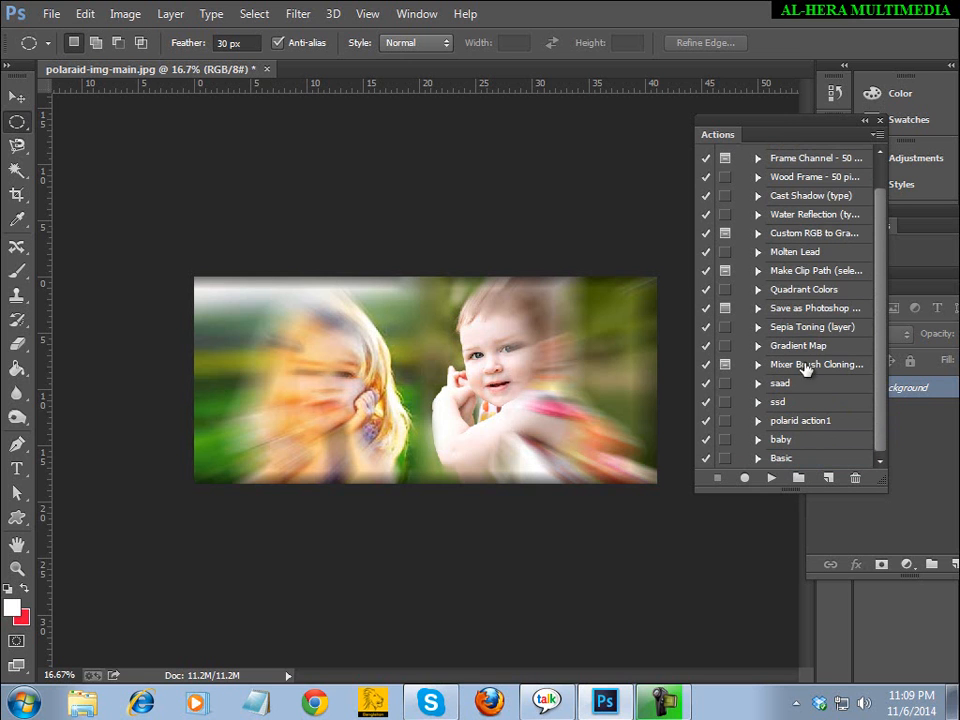
Step: Close the blurred polaraid-img-main.jpg without saving its changes
{"action": "left_click", "coordinate": [263, 69]}
{"action": "left_click", "coordinate": [474, 266]}
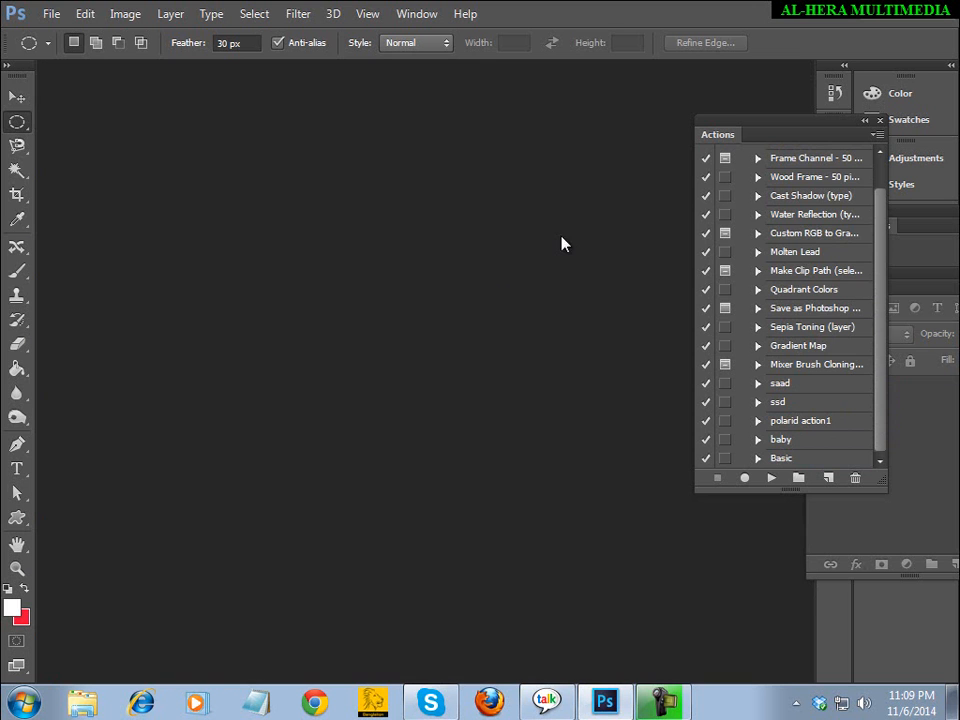
Step: Open polride-main-3.jpg from the Total graphics CC folder and play the Basic action on it
{"action": "left_click", "coordinate": [51, 13]}
{"action": "left_click", "coordinate": [64, 51]}
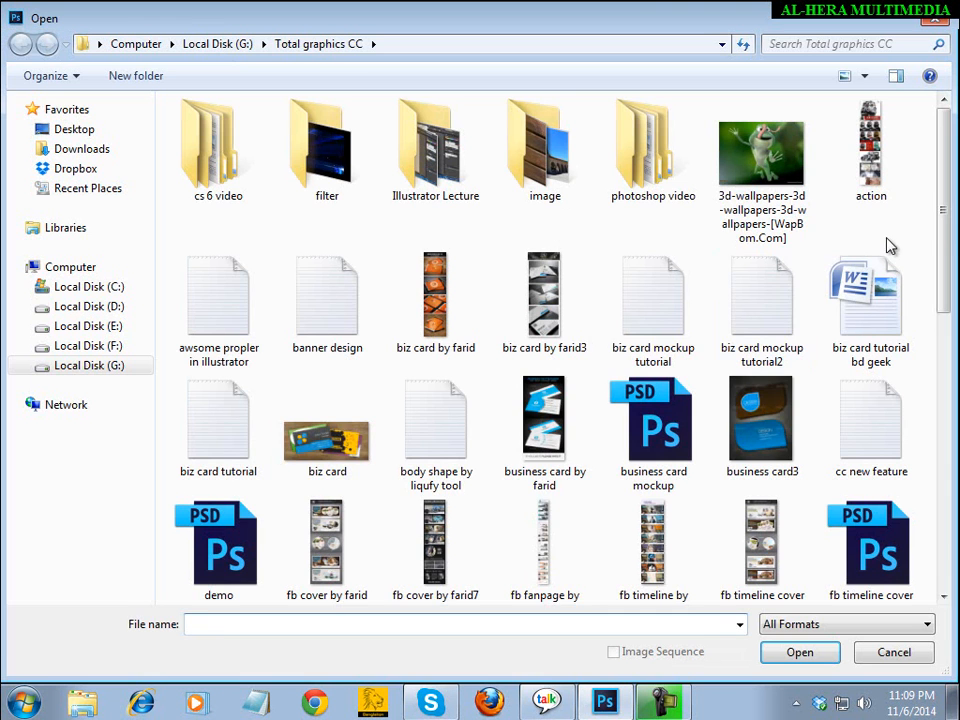
{"action": "scroll", "coordinate": [880, 255], "scroll_direction": "down", "scroll_amount": 10}
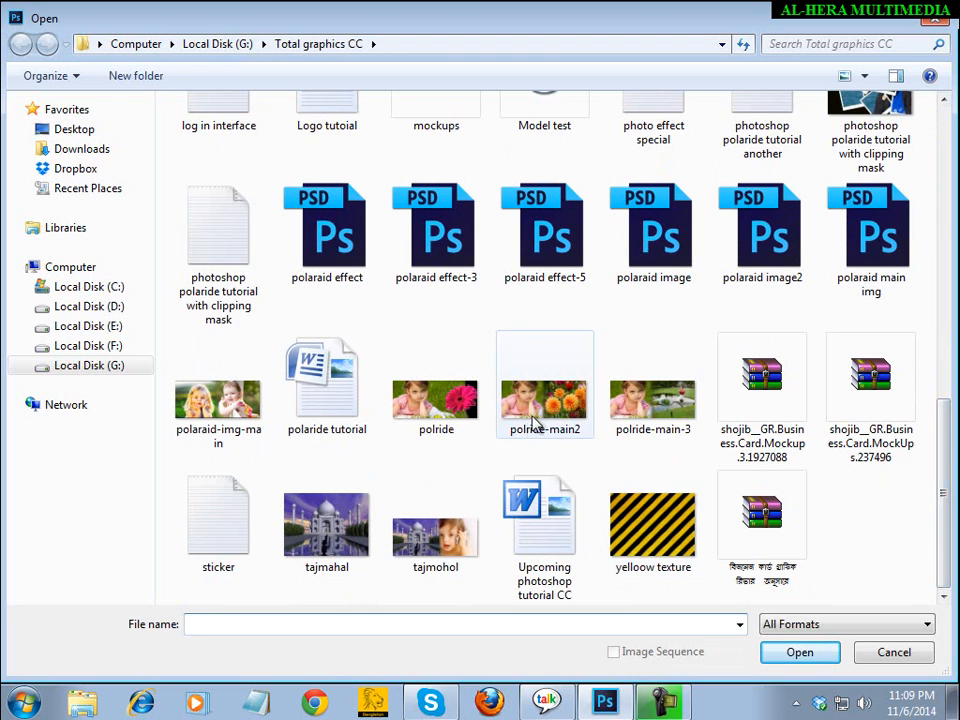
{"action": "double_click", "coordinate": [653, 405]}
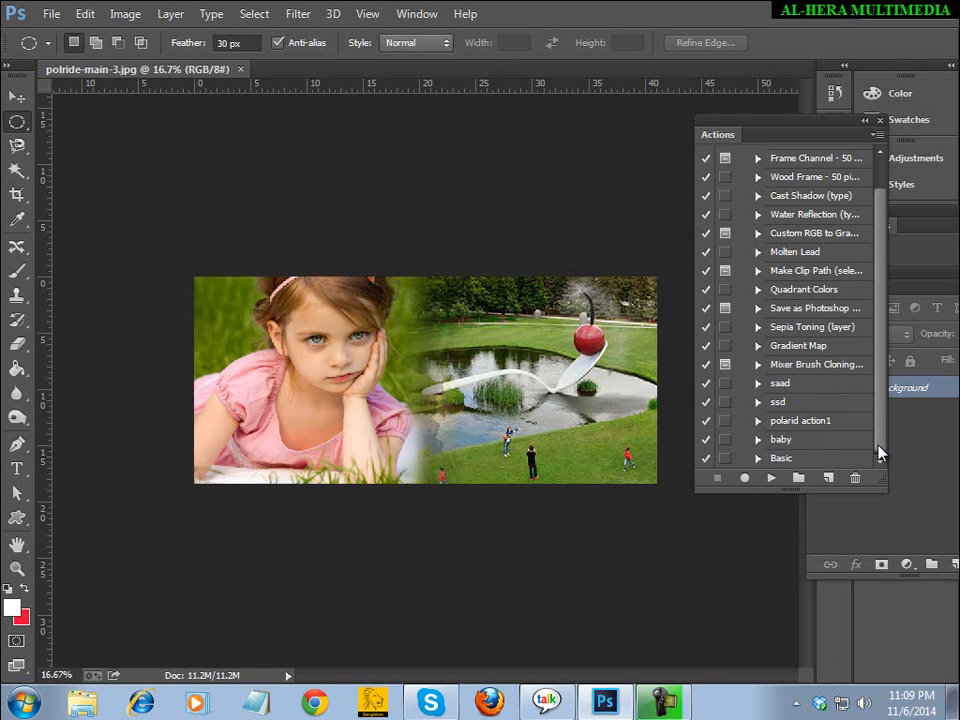
{"action": "left_click", "coordinate": [790, 458]}
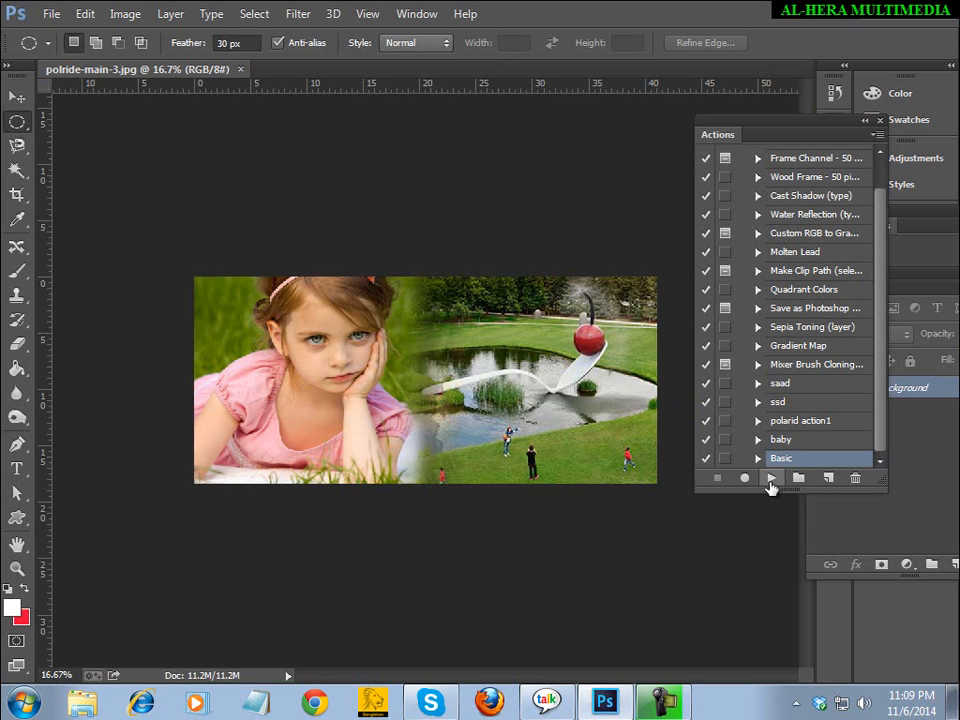
{"action": "left_click", "coordinate": [770, 480]}
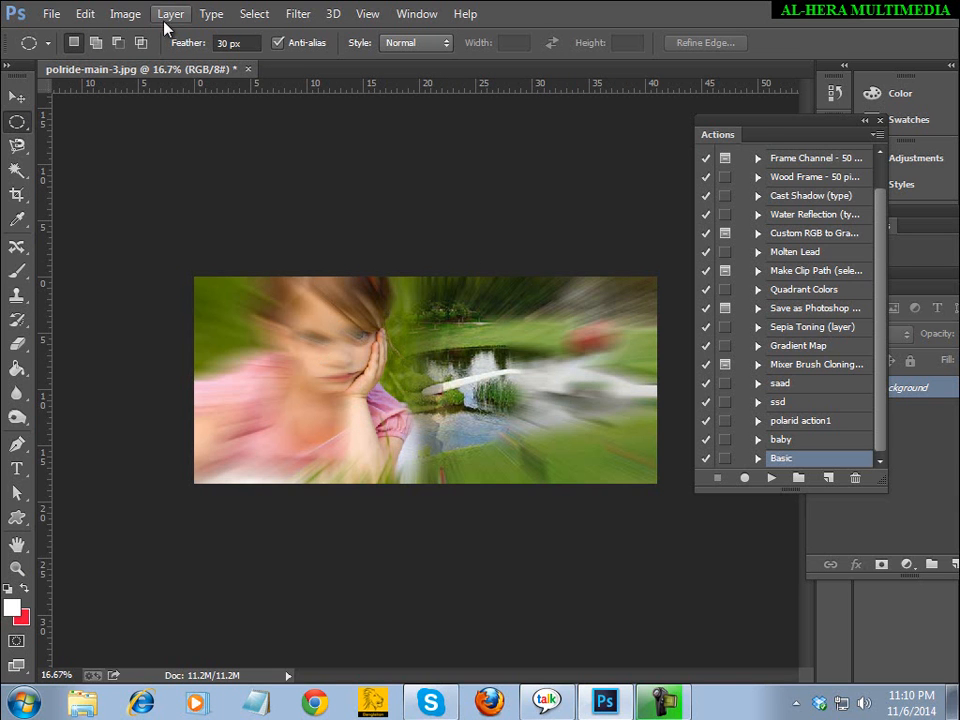
Step: Check the pixel width and height of polride-main-3.jpg in its Image Size settings
{"action": "left_click", "coordinate": [125, 14]}
{"action": "left_click", "coordinate": [204, 148]}
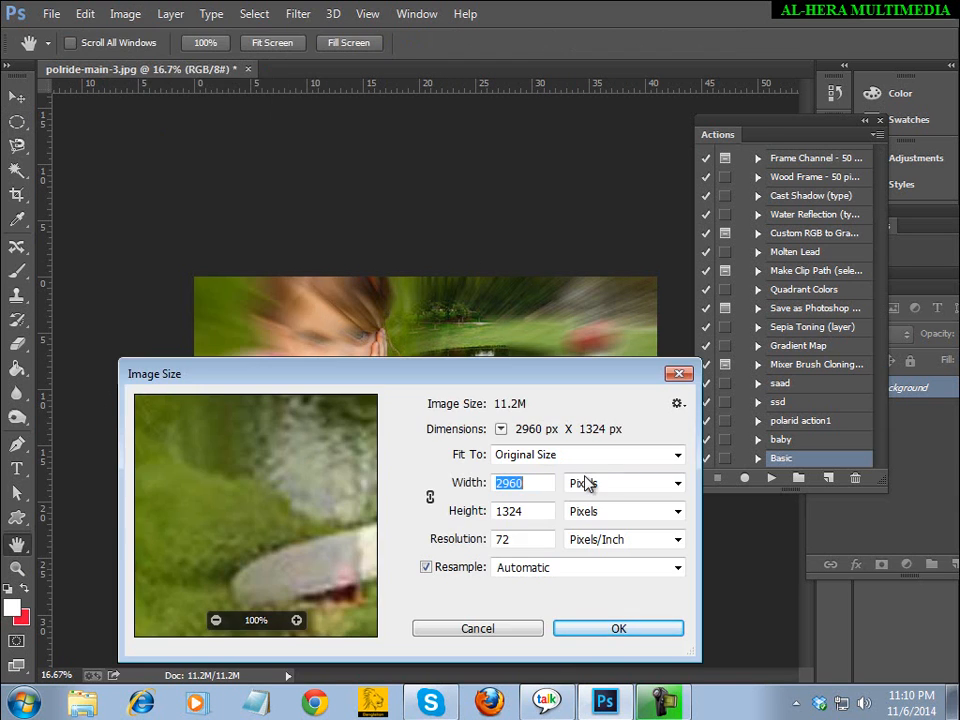
{"action": "left_click", "coordinate": [506, 630]}
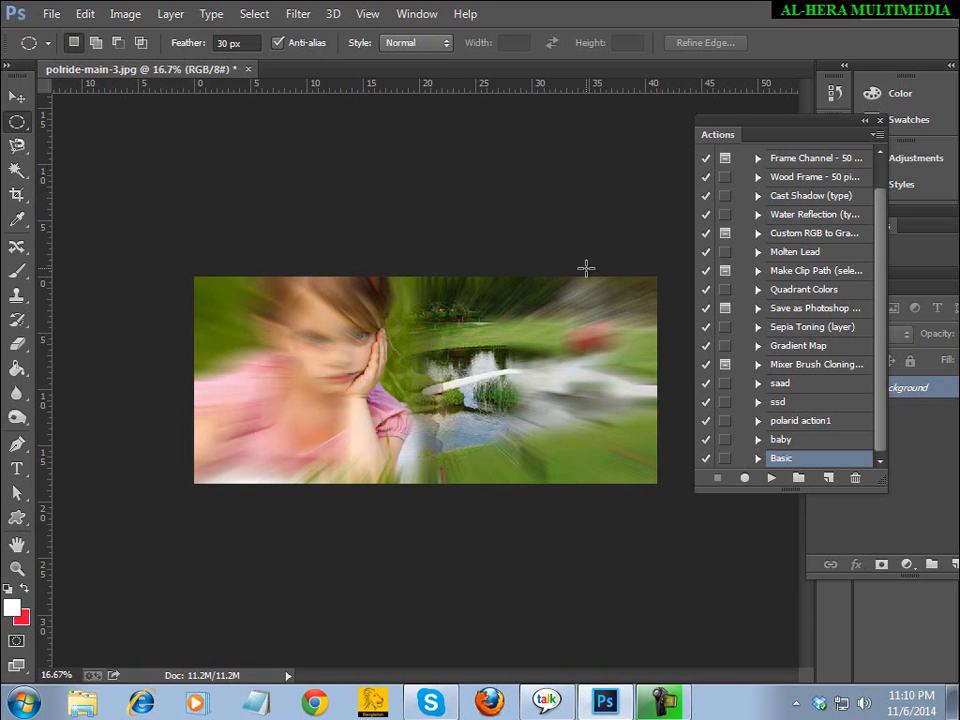
{"action": "left_click", "coordinate": [130, 14]}
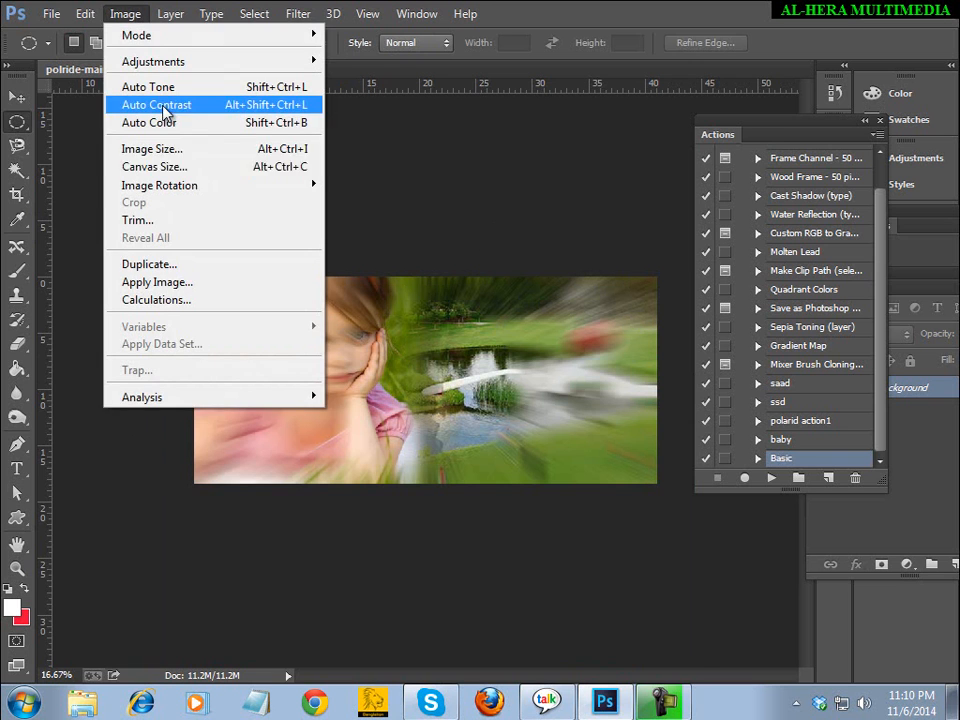
{"action": "left_click", "coordinate": [194, 152]}
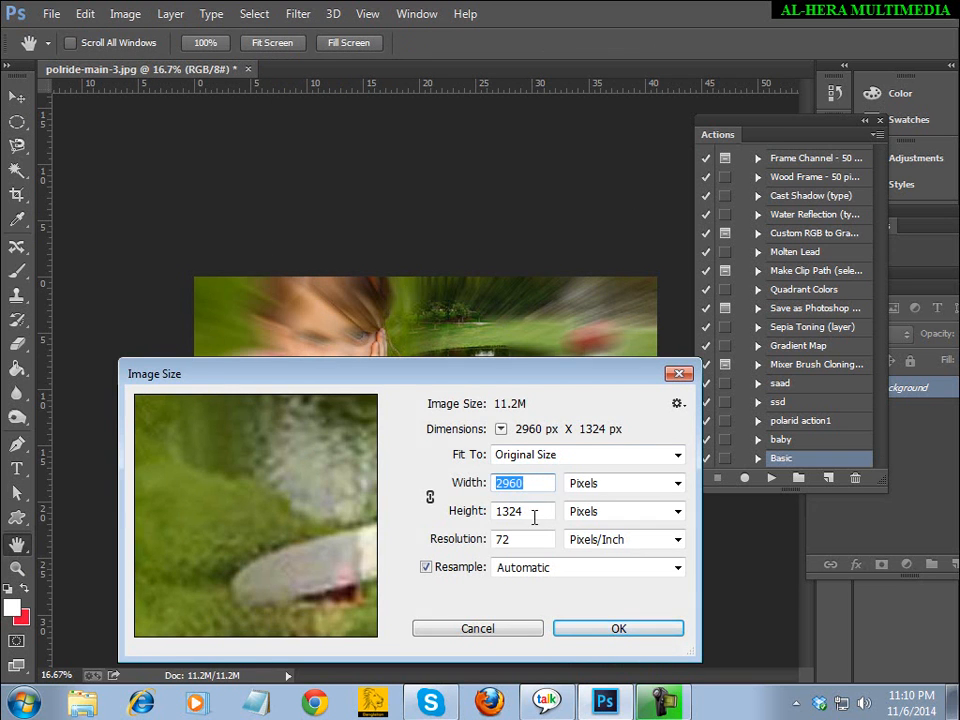
{"action": "left_click_drag", "start_coordinate": [534, 517], "coordinate": [506, 516]}
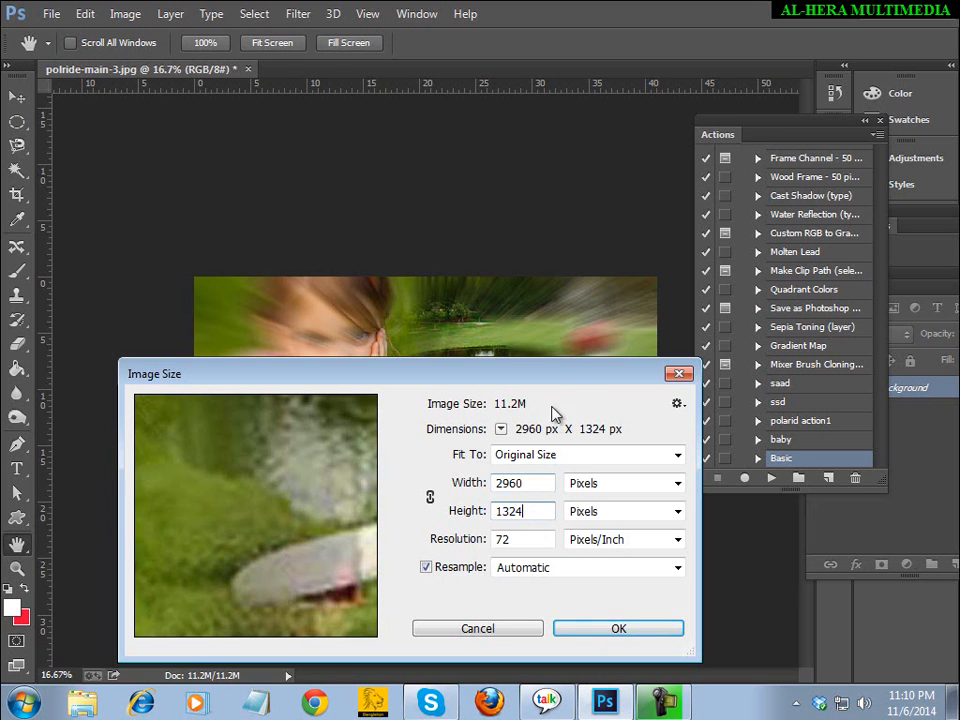
{"action": "left_click_drag", "start_coordinate": [576, 385], "coordinate": [578, 371]}
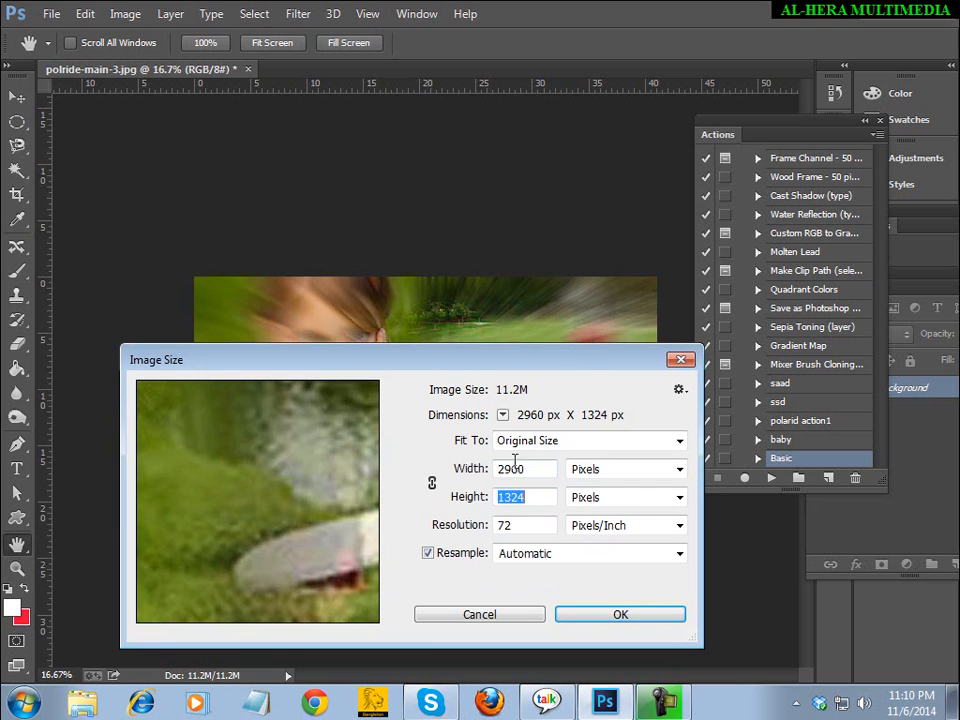
{"action": "left_click_drag", "start_coordinate": [524, 473], "coordinate": [488, 472]}
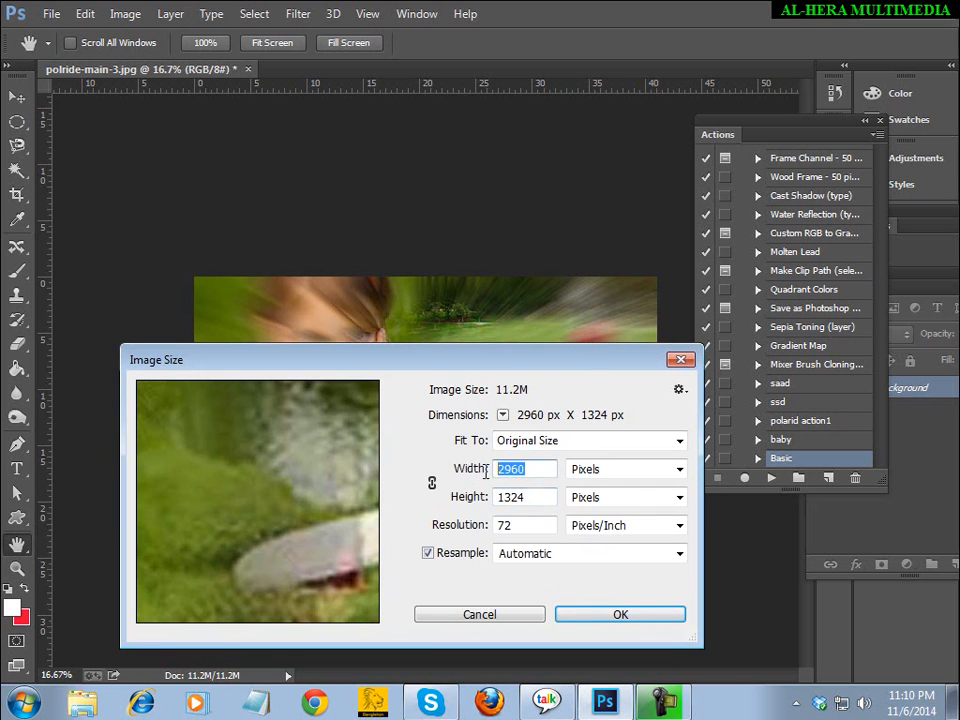
{"action": "left_click_drag", "start_coordinate": [546, 496], "coordinate": [466, 503]}
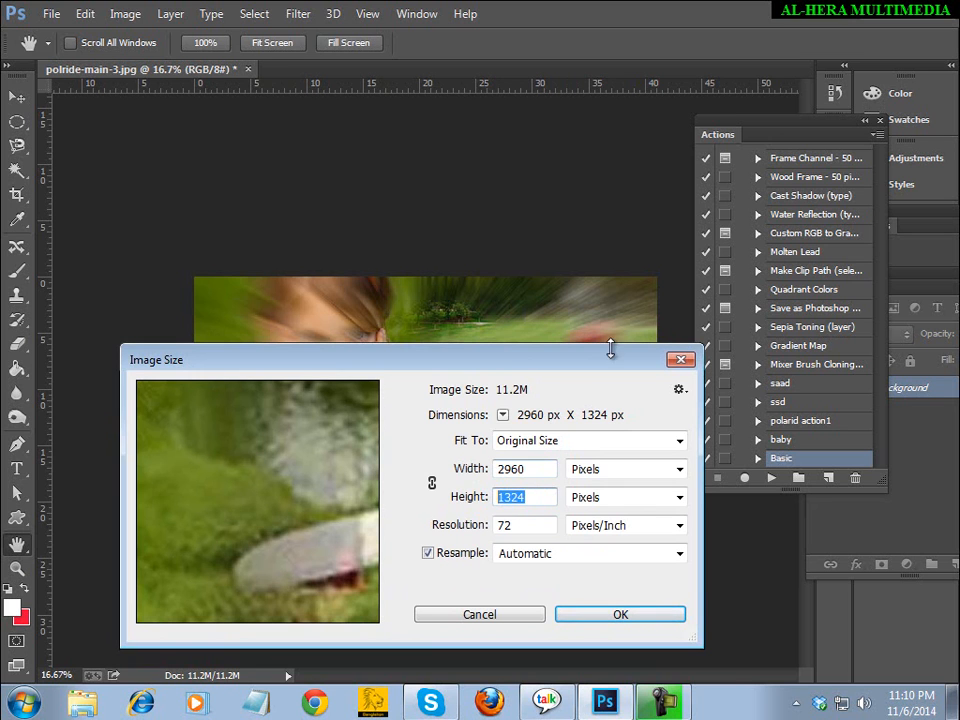
{"action": "left_click", "coordinate": [638, 614]}
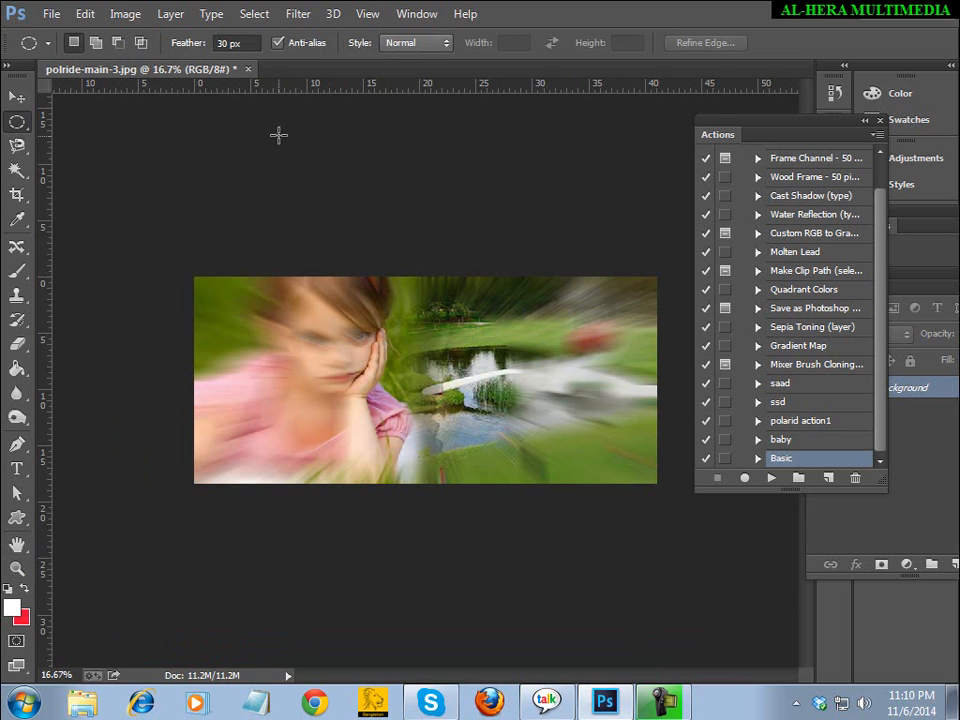
Step: Close polride-main-3.jpg without saving its changes and open polaraid effect-3.psd to view the finished circle effect
{"action": "left_click", "coordinate": [249, 70]}
{"action": "left_click", "coordinate": [466, 264]}
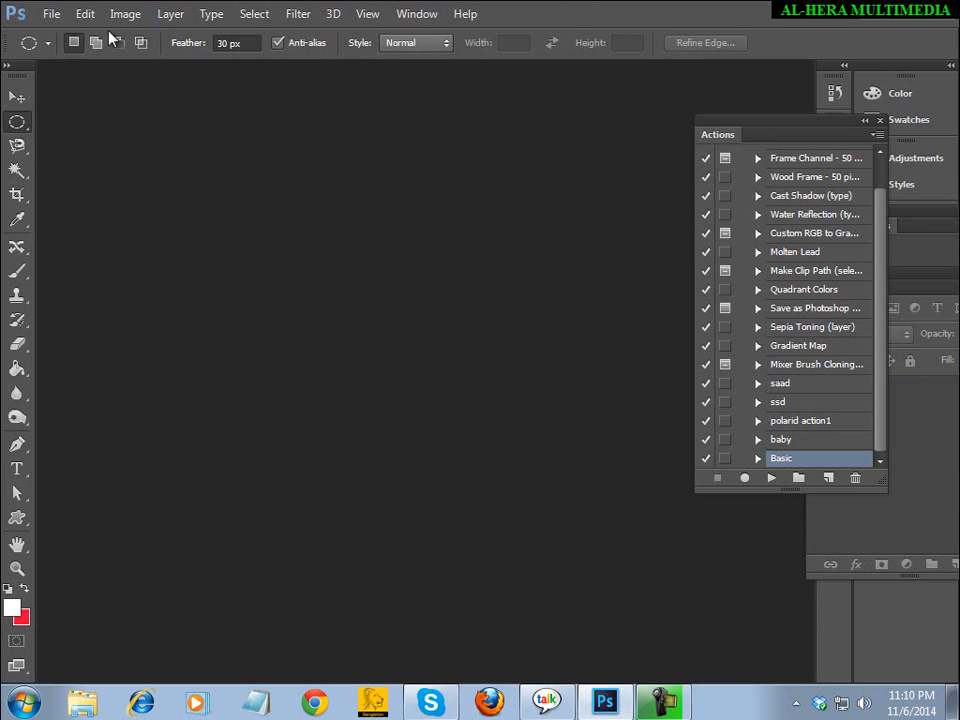
{"action": "left_click", "coordinate": [50, 13]}
{"action": "left_click", "coordinate": [75, 52]}
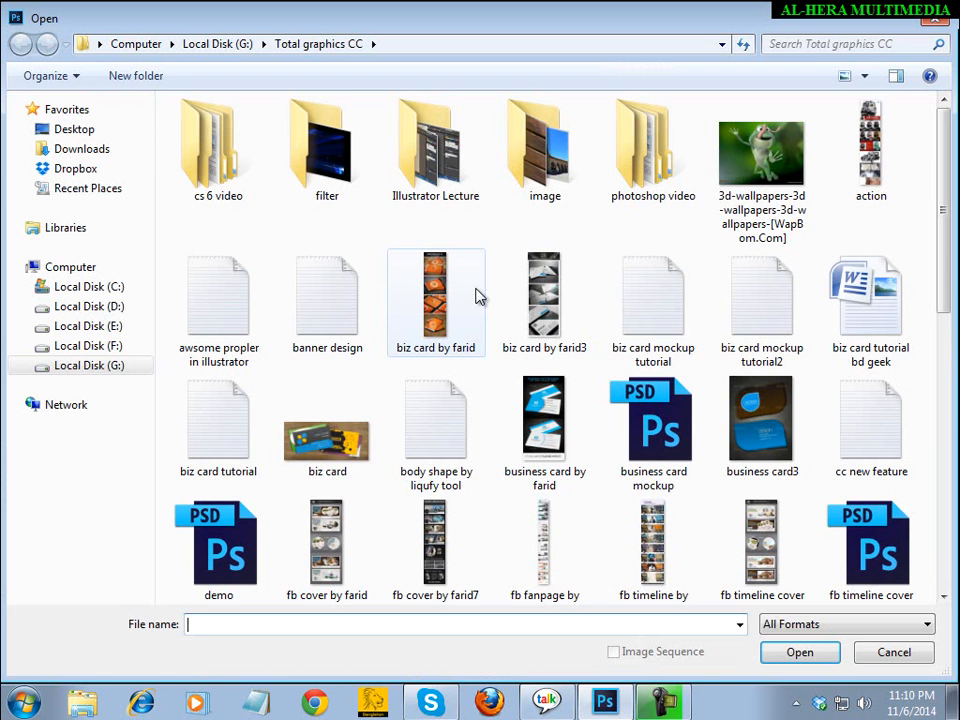
{"action": "left_click_drag", "start_coordinate": [951, 272], "coordinate": [943, 561]}
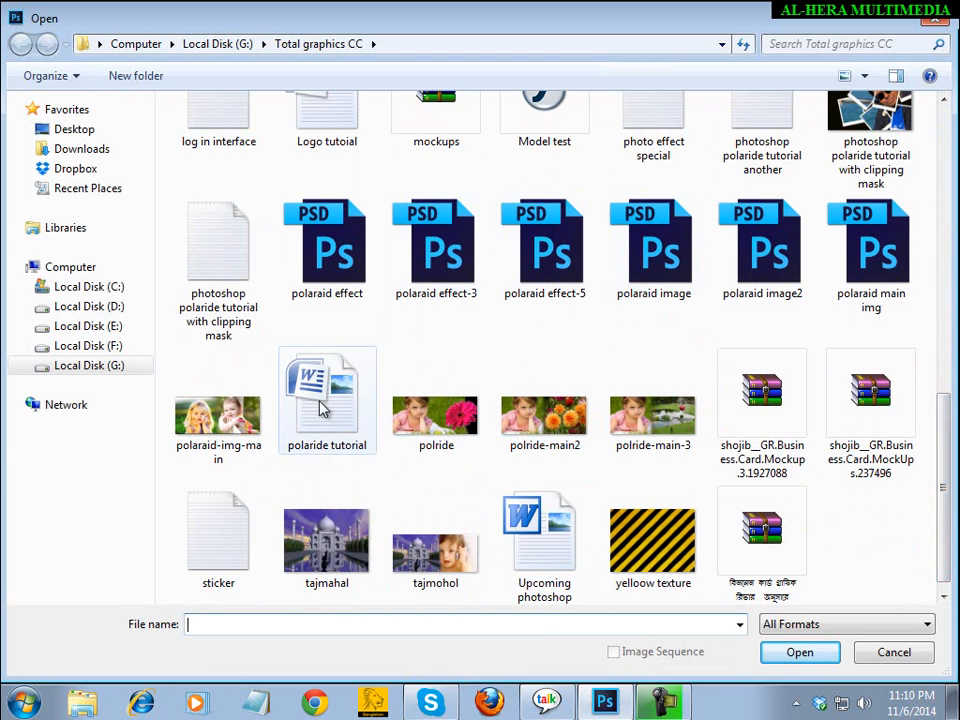
{"action": "double_click", "coordinate": [462, 277]}
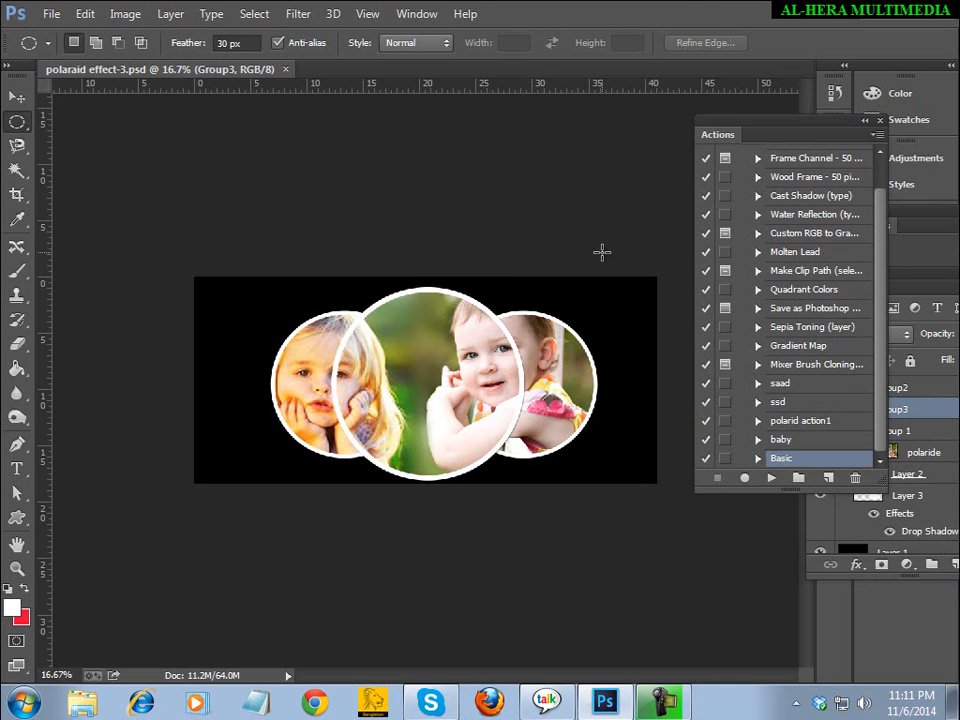
{"action": "key", "text": "ctrl+plus"}
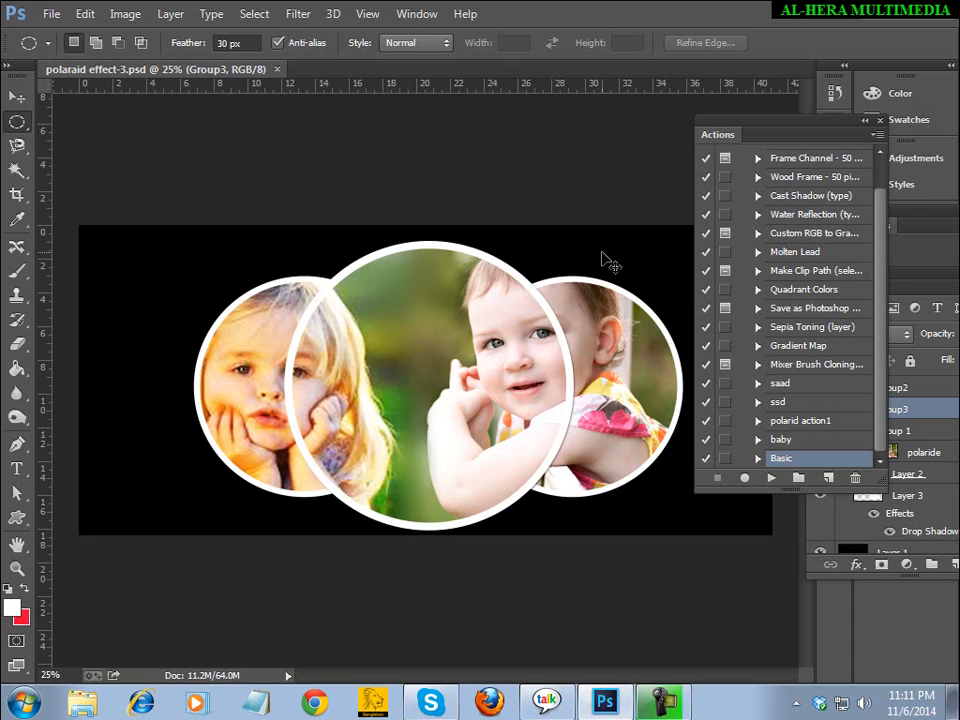
{"action": "key", "text": "ctrl+minus"}
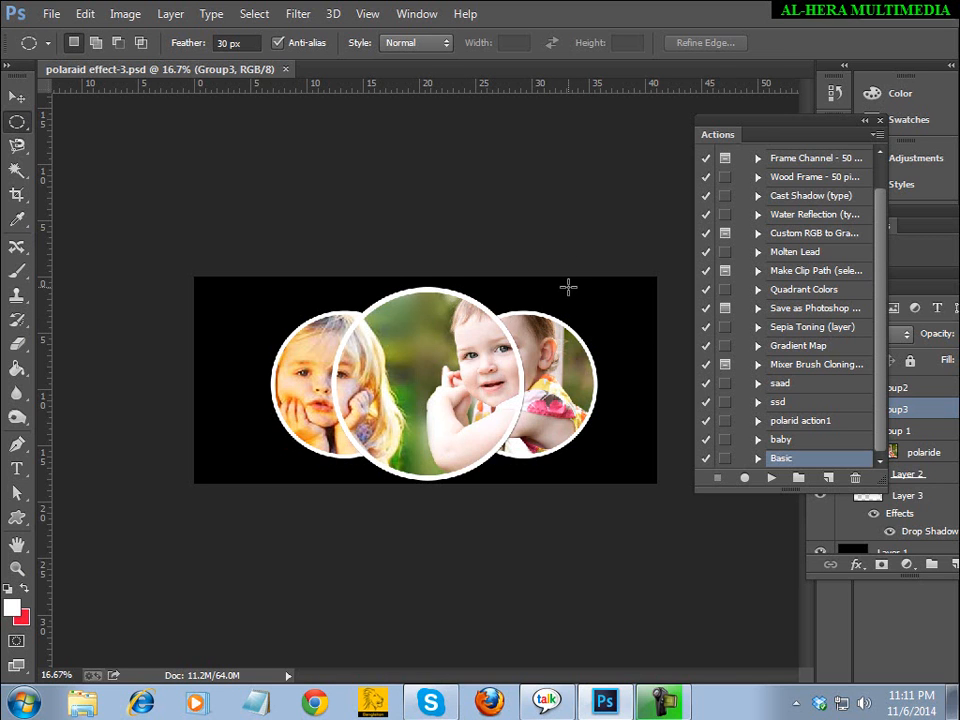
Step: Open polaraid-img-main.jpg from the Total graphics CC folder alongside polaraid effect-3.psd
{"action": "left_click", "coordinate": [45, 15]}
{"action": "left_click", "coordinate": [62, 52]}
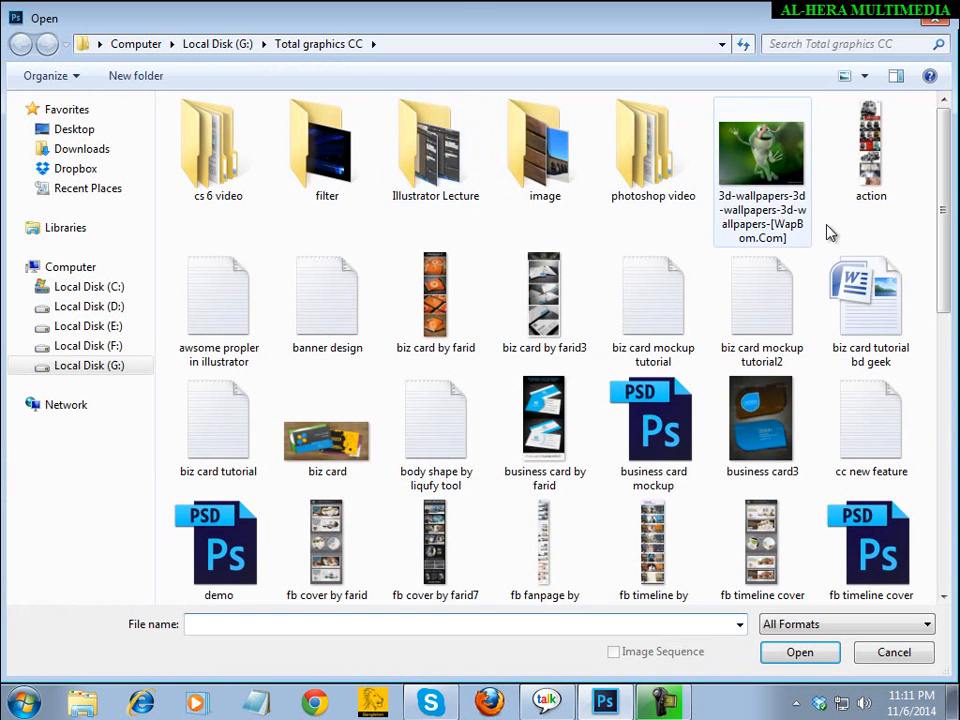
{"action": "left_click_drag", "start_coordinate": [945, 225], "coordinate": [955, 530]}
{"action": "double_click", "coordinate": [217, 402]}
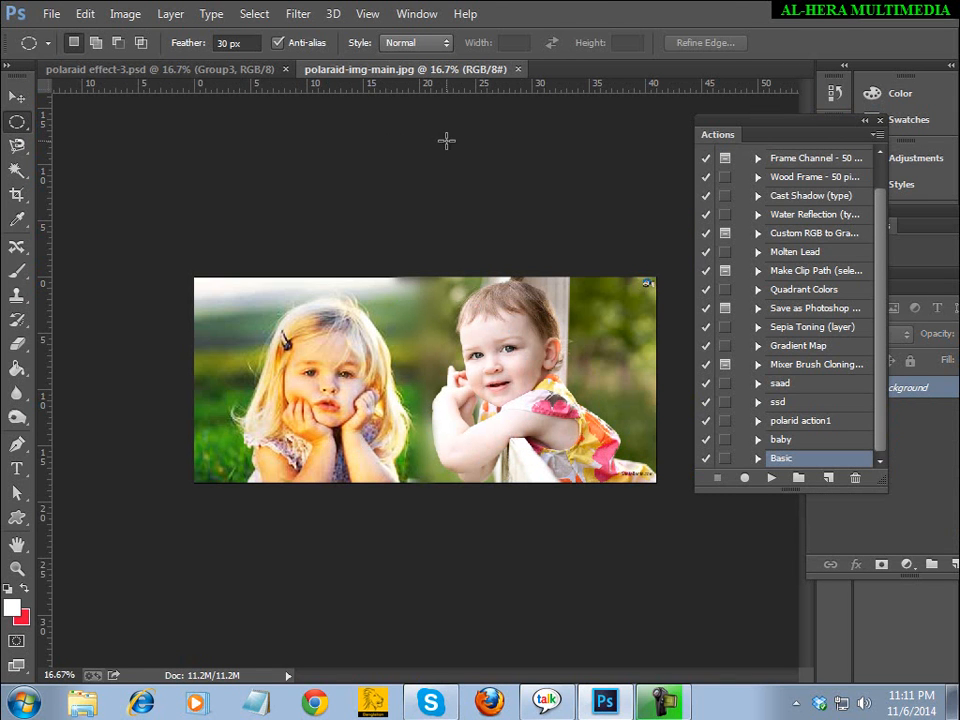
Step: Check the pixel width and height of polaraid-img-main.jpg in its Image Size settings, leaving them unapplied
{"action": "left_click", "coordinate": [125, 14]}
{"action": "left_click", "coordinate": [185, 148]}
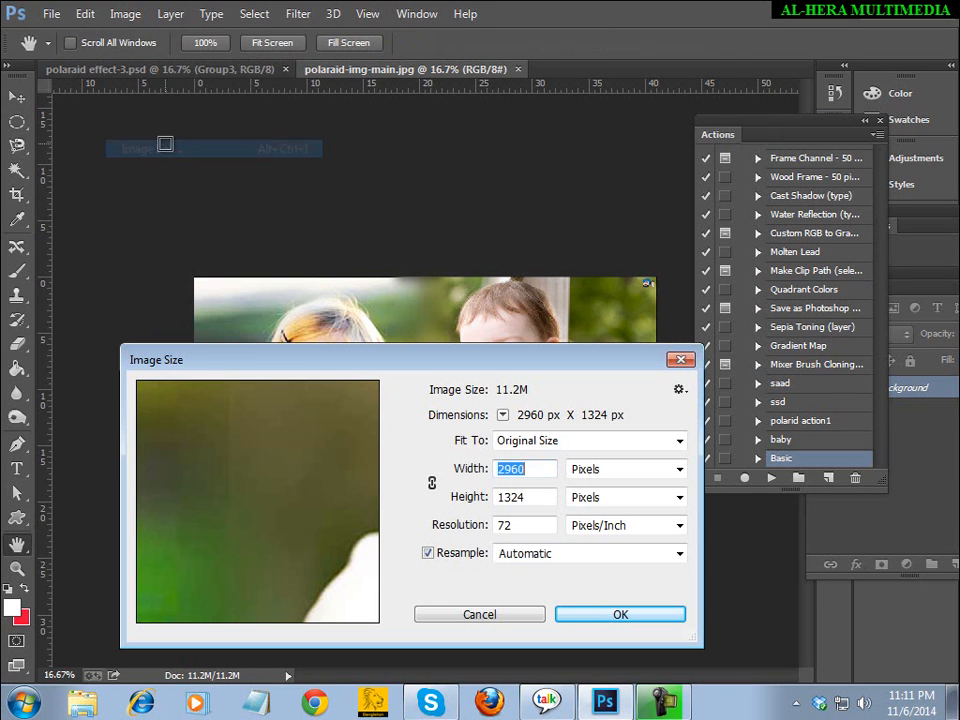
{"action": "double_click", "coordinate": [526, 497]}
{"action": "left_click_drag", "start_coordinate": [566, 368], "coordinate": [540, 363]}
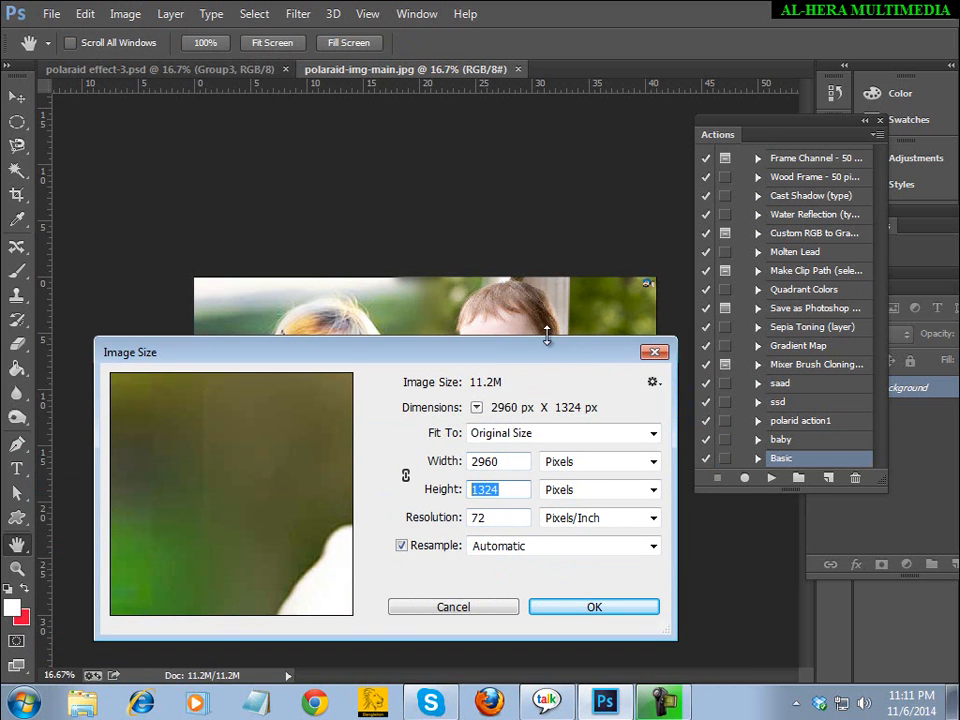
{"action": "left_click_drag", "start_coordinate": [518, 358], "coordinate": [552, 436]}
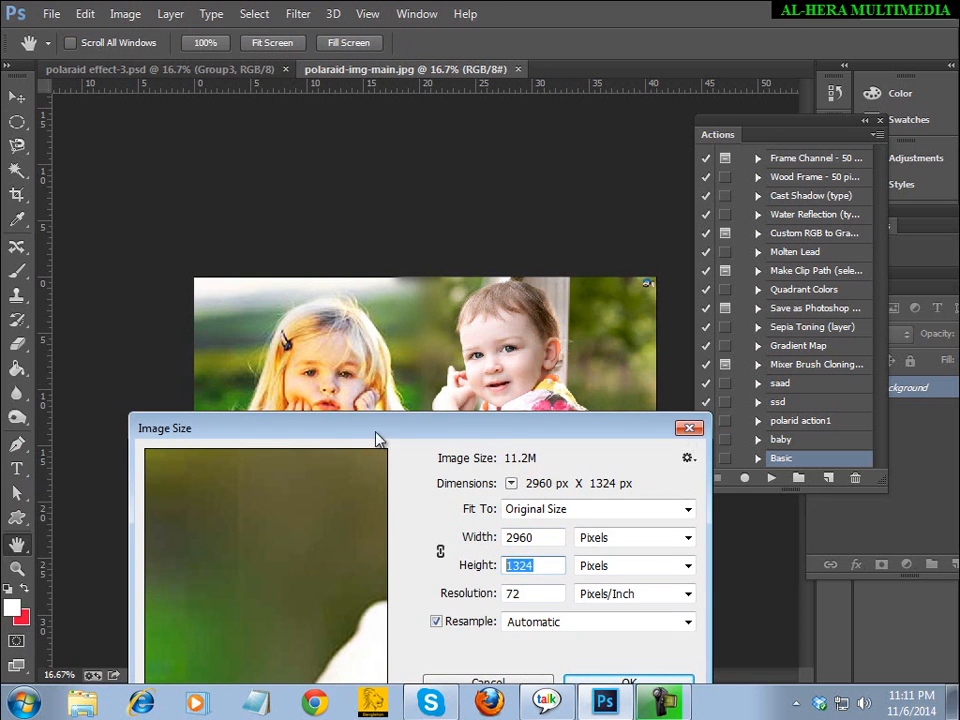
{"action": "left_click", "coordinate": [690, 428]}
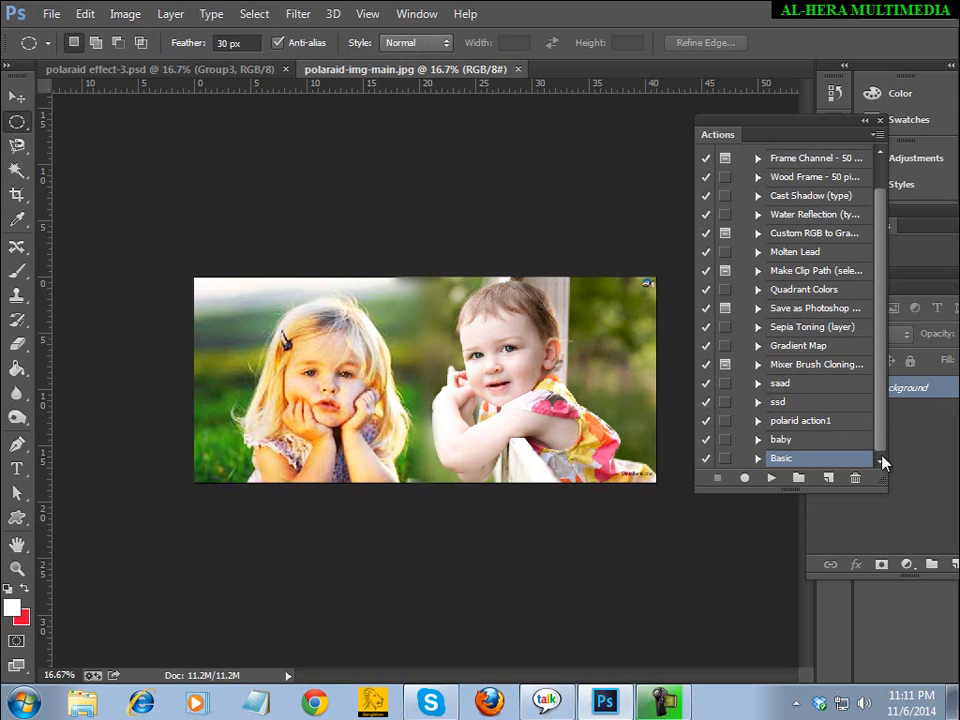
Step: Start recording a new action named professional action in Default Actions, and switch to polaraid effect-3.psd and back to polaraid-img-main.jpg
{"action": "left_click", "coordinate": [828, 479]}
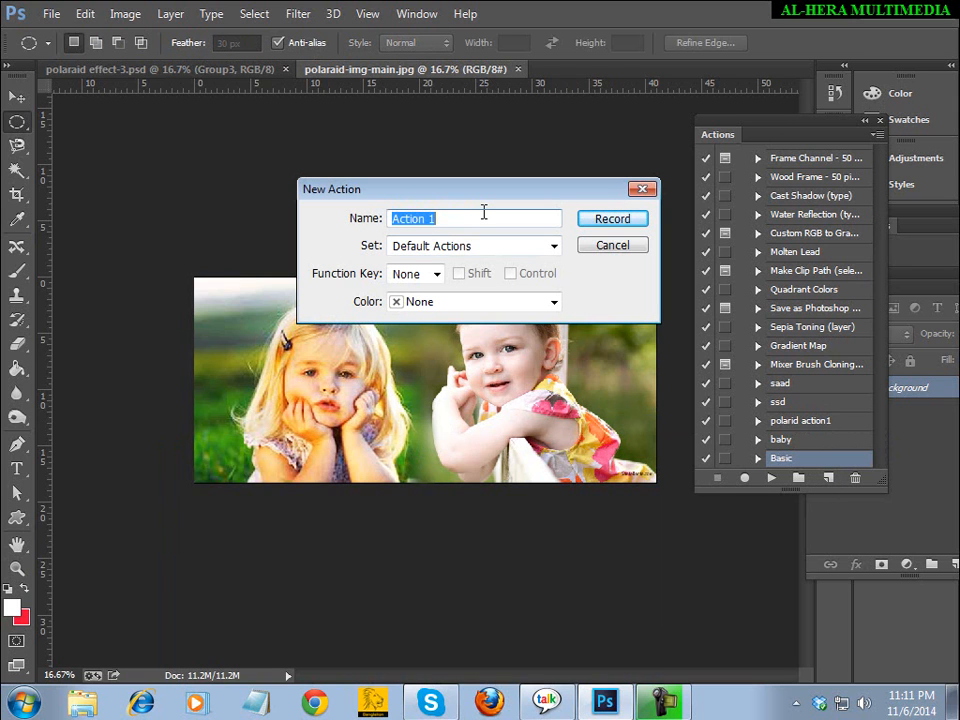
{"action": "type", "text": "professional a"}
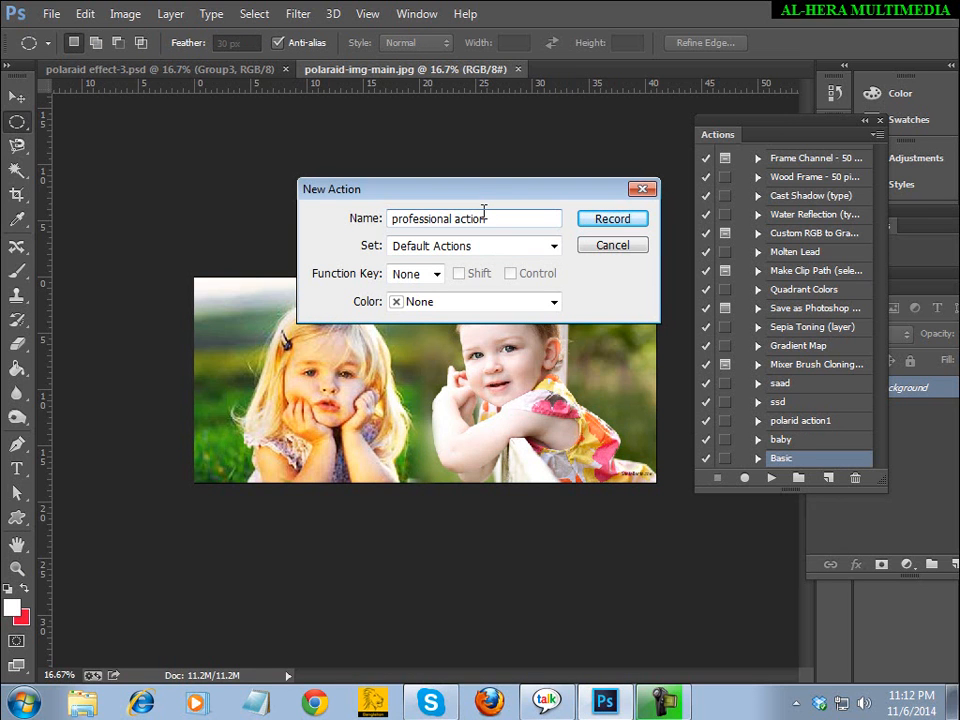
{"action": "left_click", "coordinate": [597, 222]}
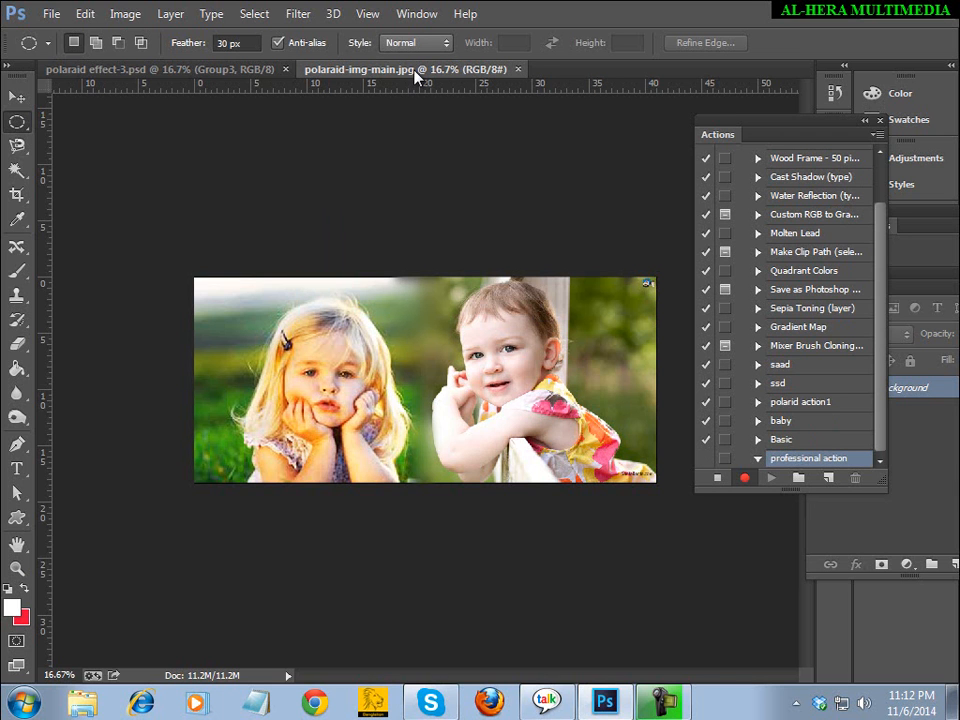
{"action": "left_click", "coordinate": [268, 71]}
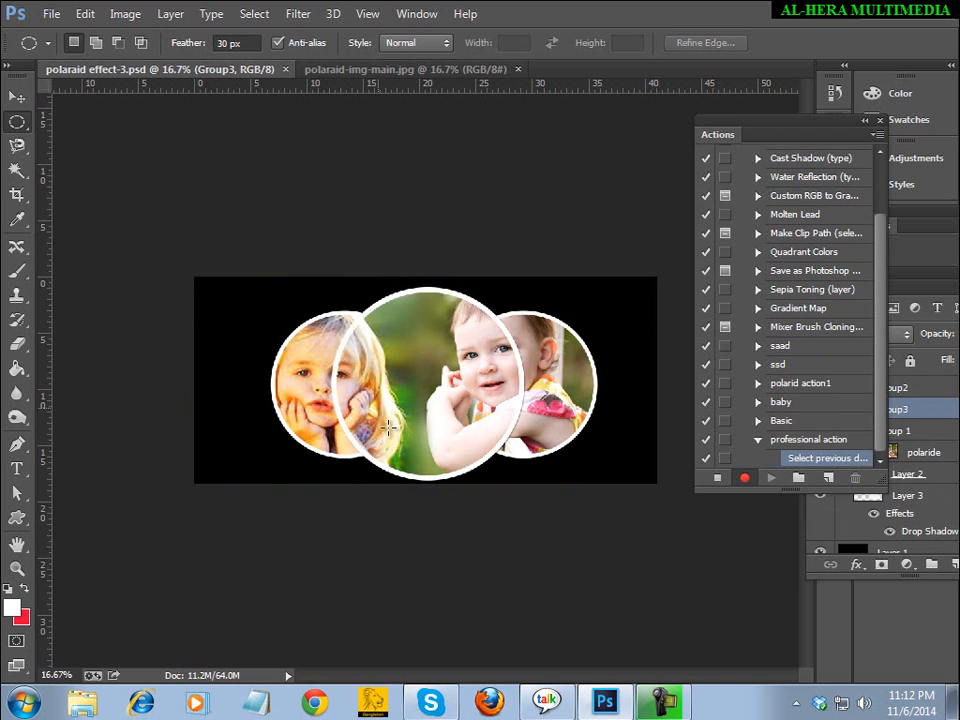
{"action": "left_click", "coordinate": [354, 72]}
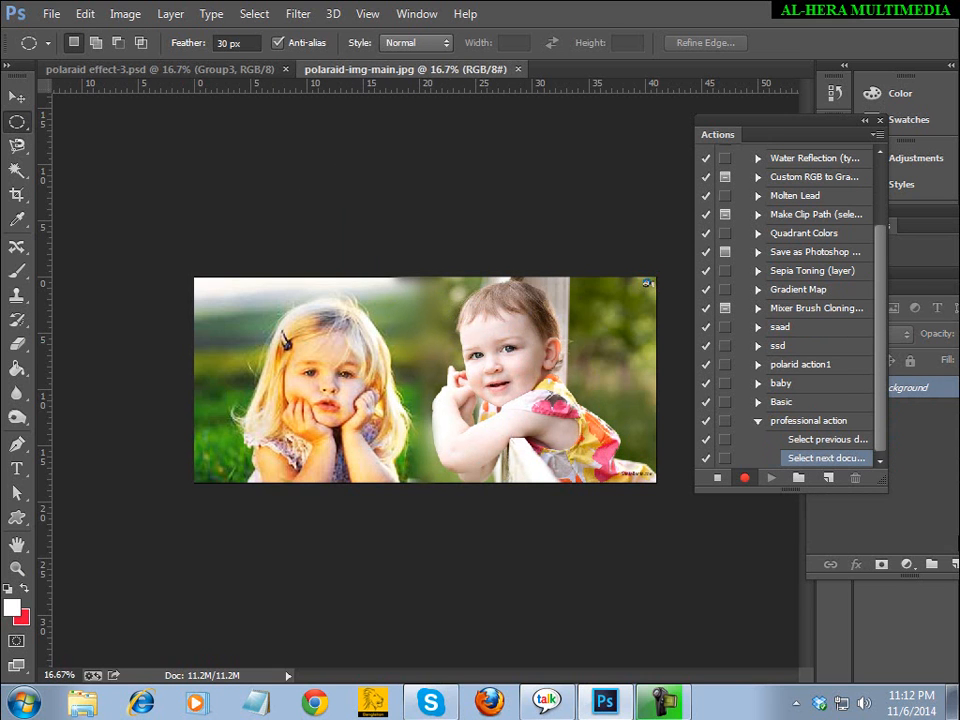
Step: Collapse the Actions panel and move it aside, and pull the Layers panel fully into view beside the photo
{"action": "left_click", "coordinate": [897, 511]}
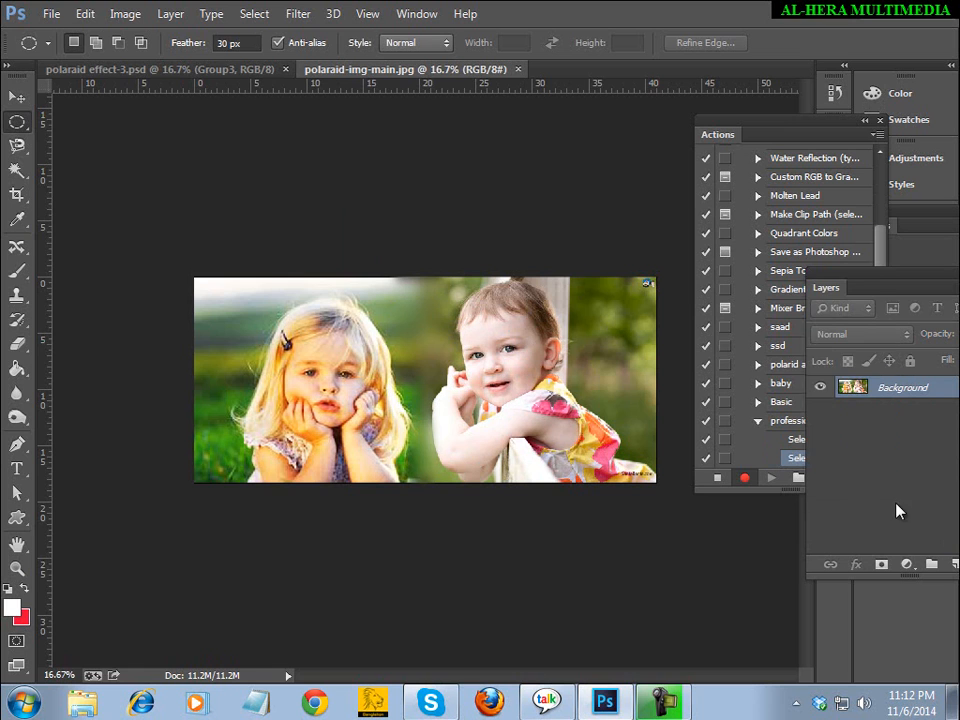
{"action": "left_click", "coordinate": [866, 121]}
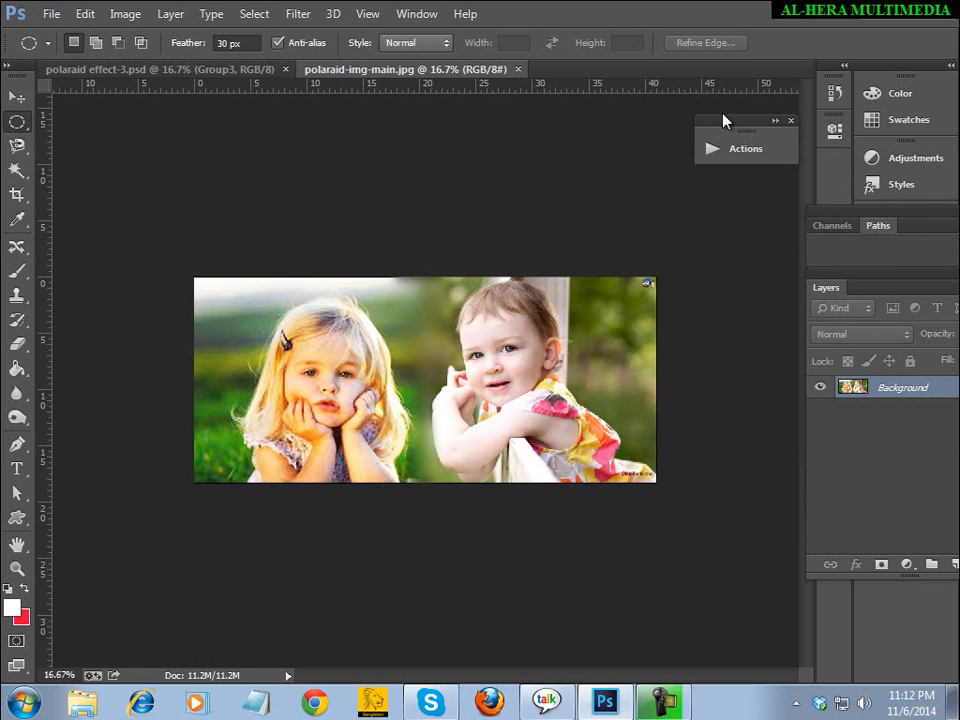
{"action": "left_click_drag", "start_coordinate": [746, 126], "coordinate": [696, 109]}
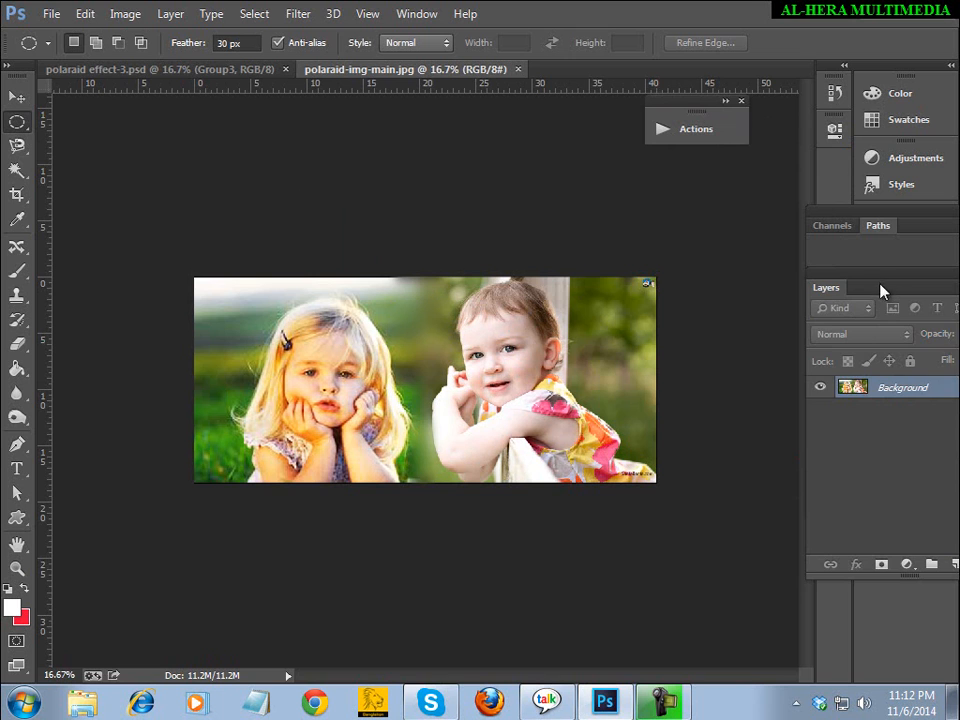
{"action": "left_click_drag", "start_coordinate": [881, 287], "coordinate": [793, 311]}
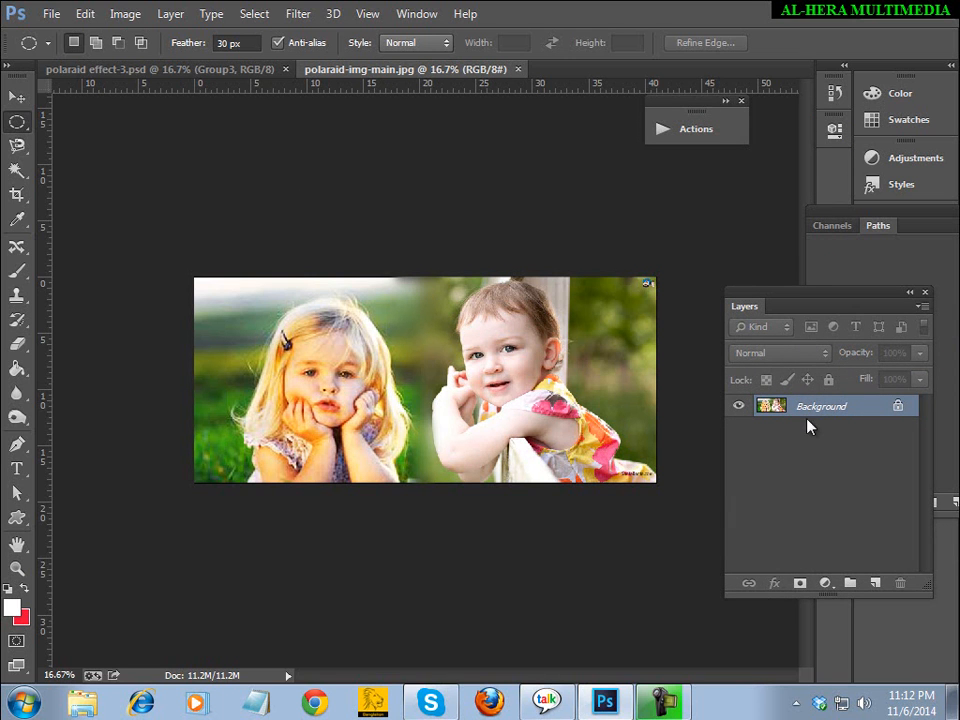
Step: Duplicate the Background layer in polaraid-img-main.jpg and name the copy baby effect
{"action": "right_click", "coordinate": [840, 410]}
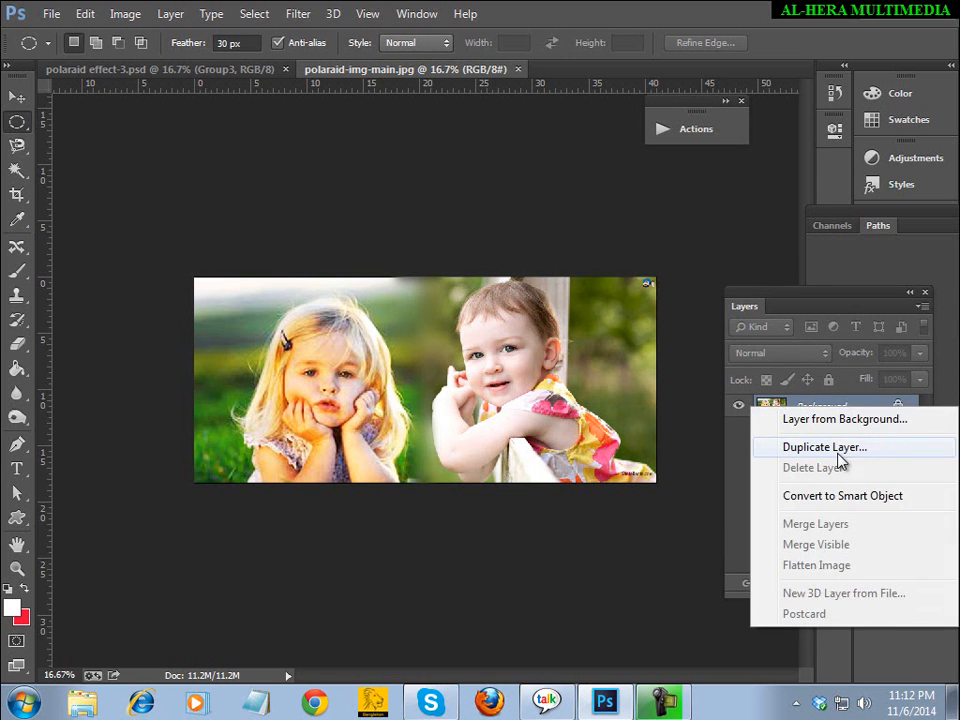
{"action": "left_click", "coordinate": [841, 450]}
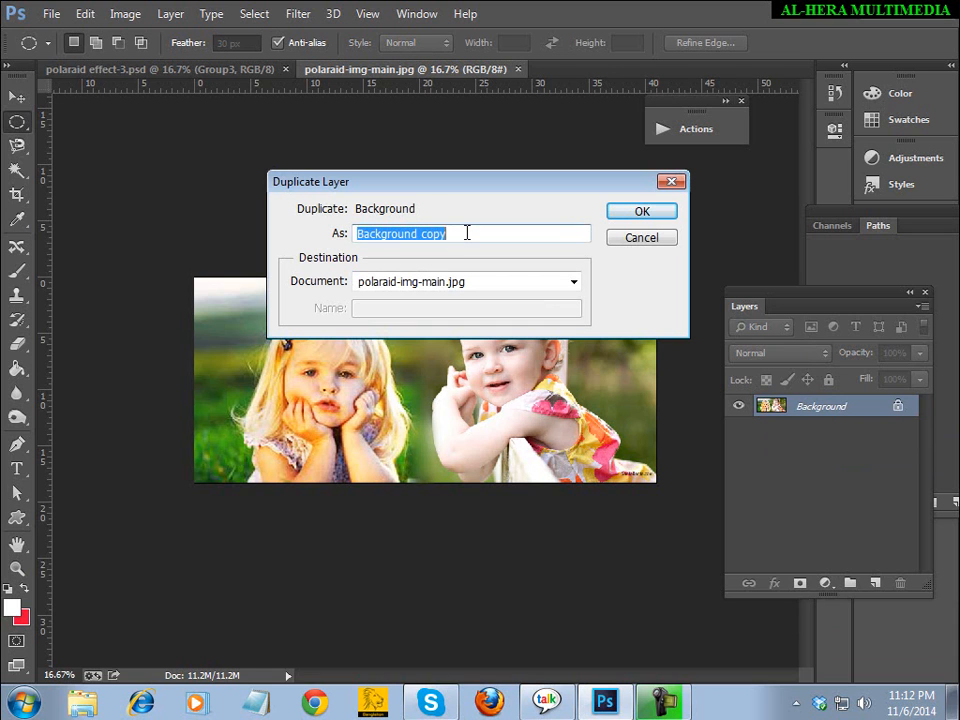
{"action": "type", "text": "baby effect"}
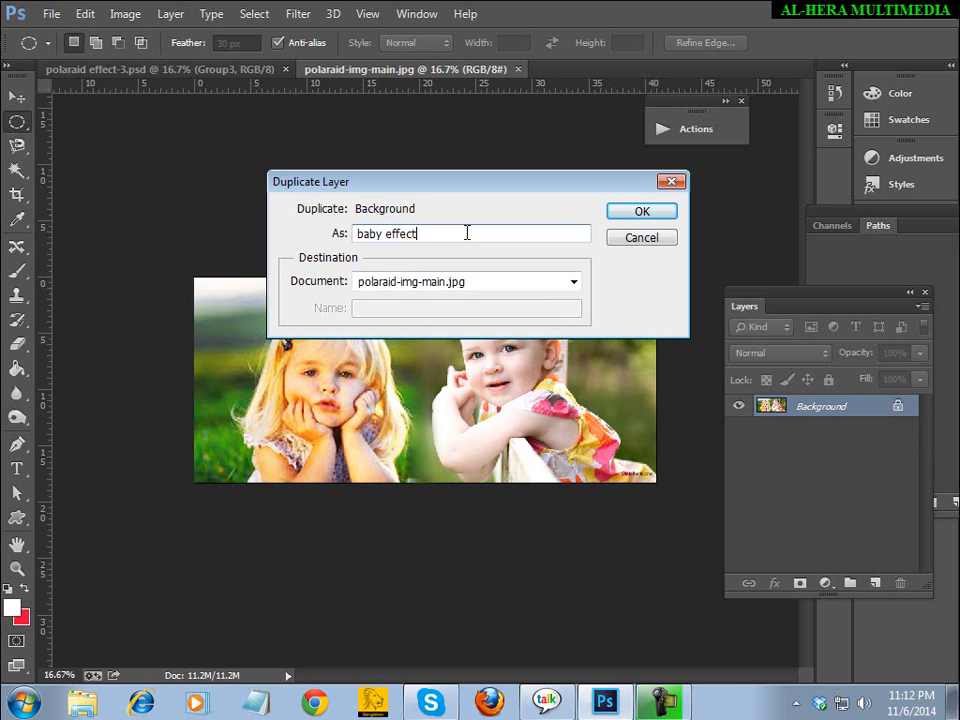
{"action": "key", "text": "Return"}
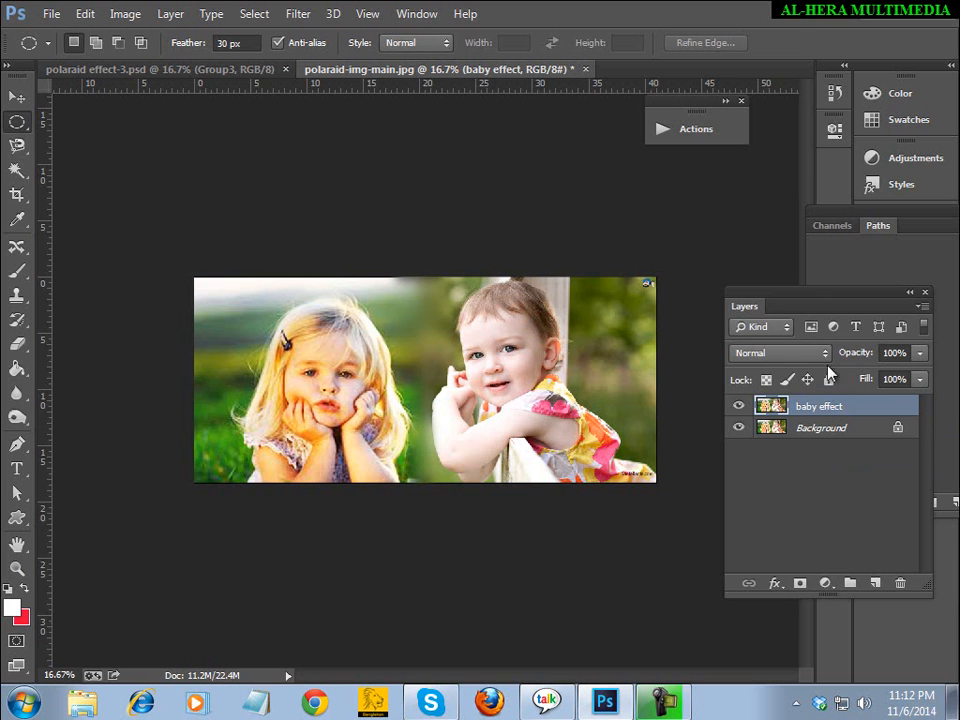
Step: Add a new empty layer and place it beneath the baby effect layer, keeping the empty layer selected
{"action": "left_click", "coordinate": [875, 584]}
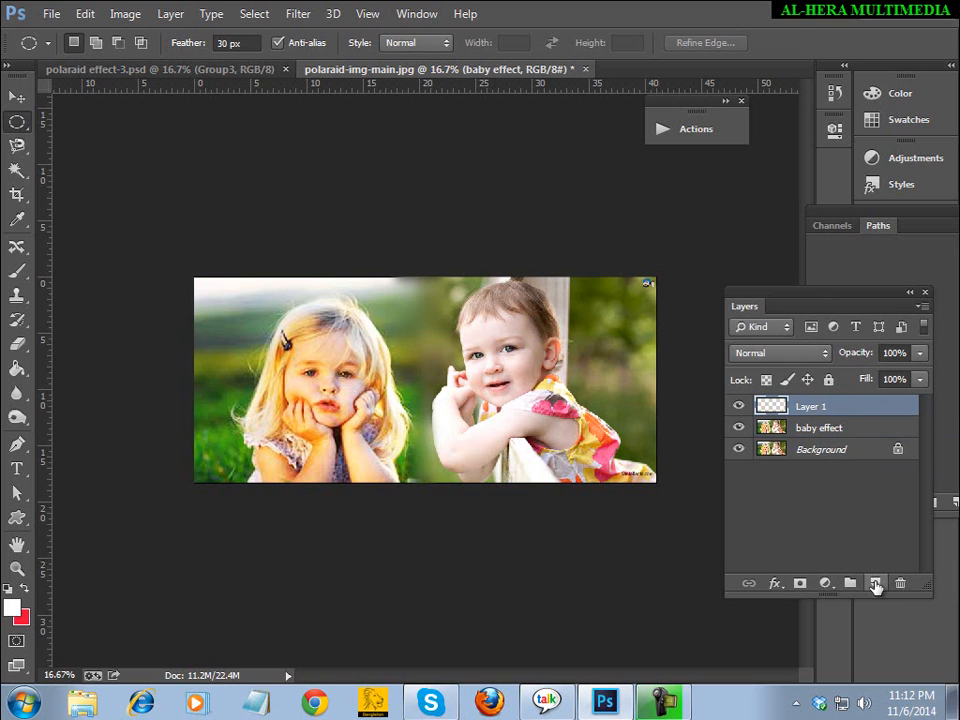
{"action": "left_click_drag", "start_coordinate": [822, 432], "coordinate": [826, 401]}
{"action": "left_click", "coordinate": [805, 430]}
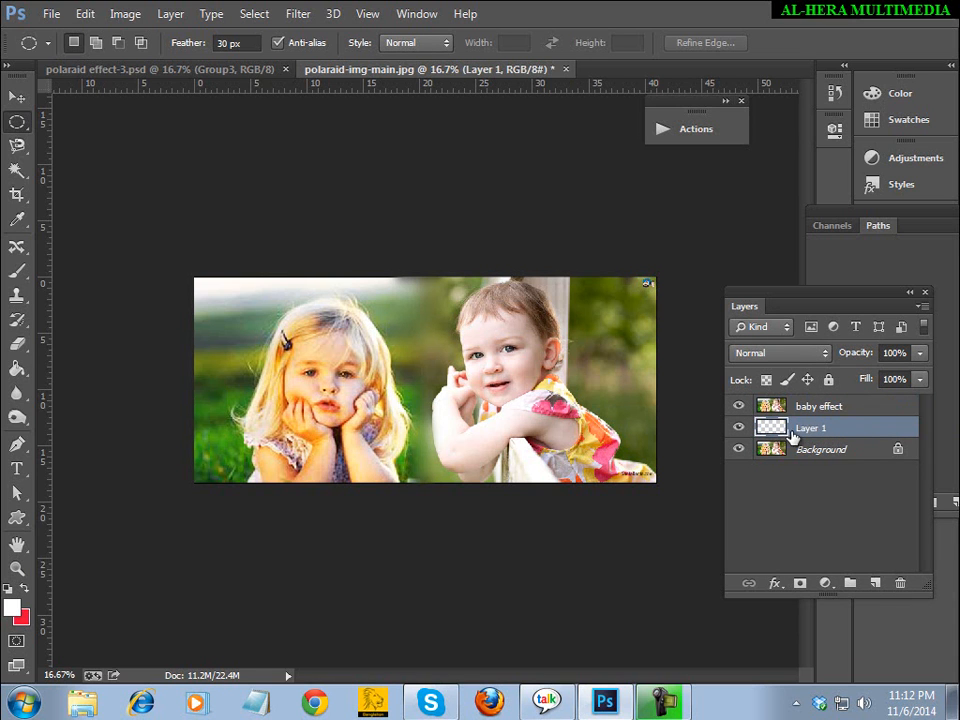
Step: Set the foreground color to black (000000) and fill the empty layer with it using the Paint Bucket
{"action": "left_click", "coordinate": [13, 609]}
{"action": "left_click_drag", "start_coordinate": [413, 570], "coordinate": [478, 632]}
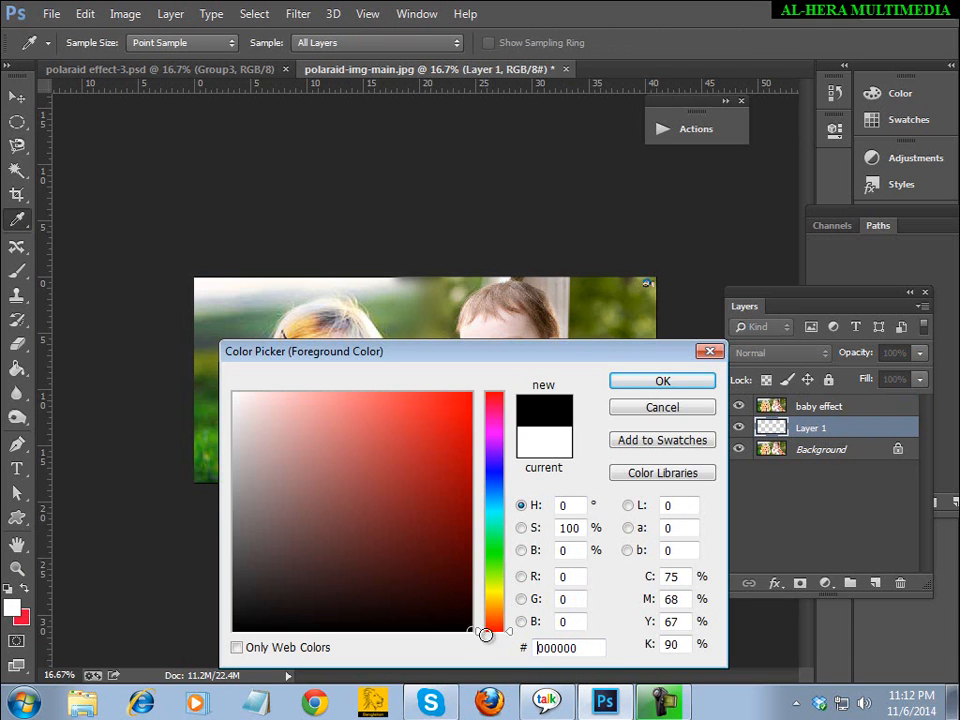
{"action": "left_click", "coordinate": [662, 383]}
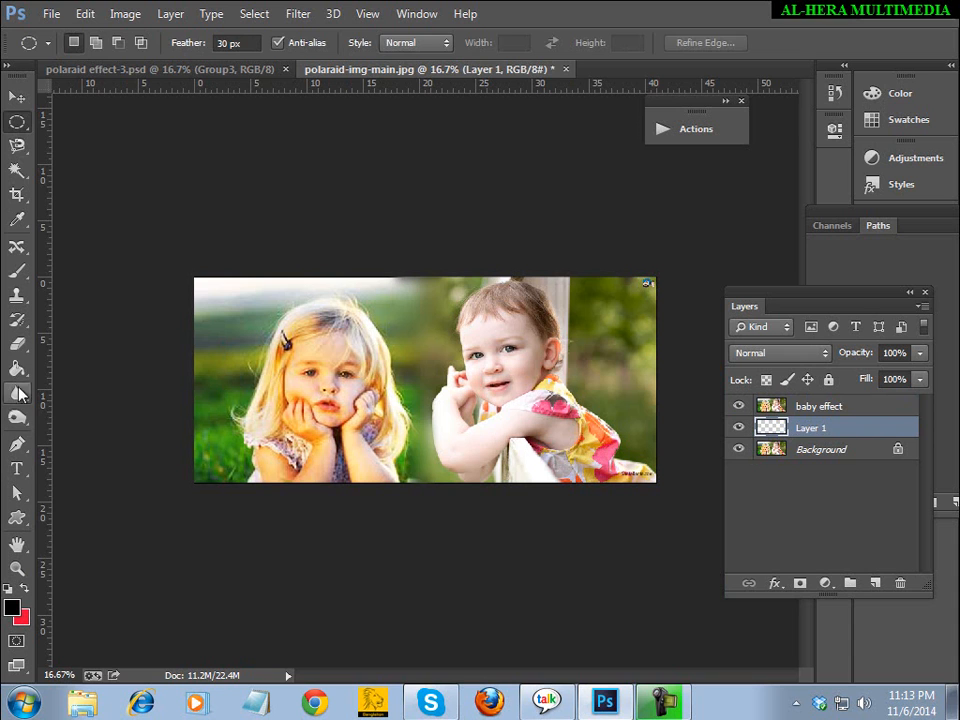
{"action": "left_click", "coordinate": [19, 370]}
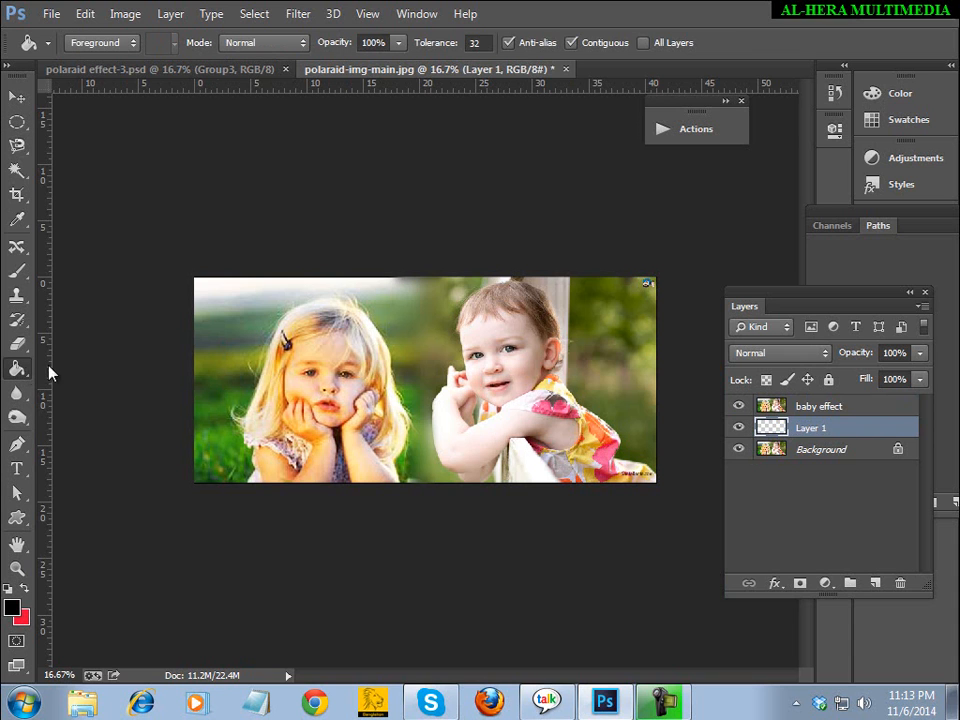
{"action": "left_click", "coordinate": [308, 346]}
Step: Add another empty layer above the black layer, and review the circle design in polaraid effect-3.psd before returning to polaraid-img-main.jpg
{"action": "left_click", "coordinate": [875, 585]}
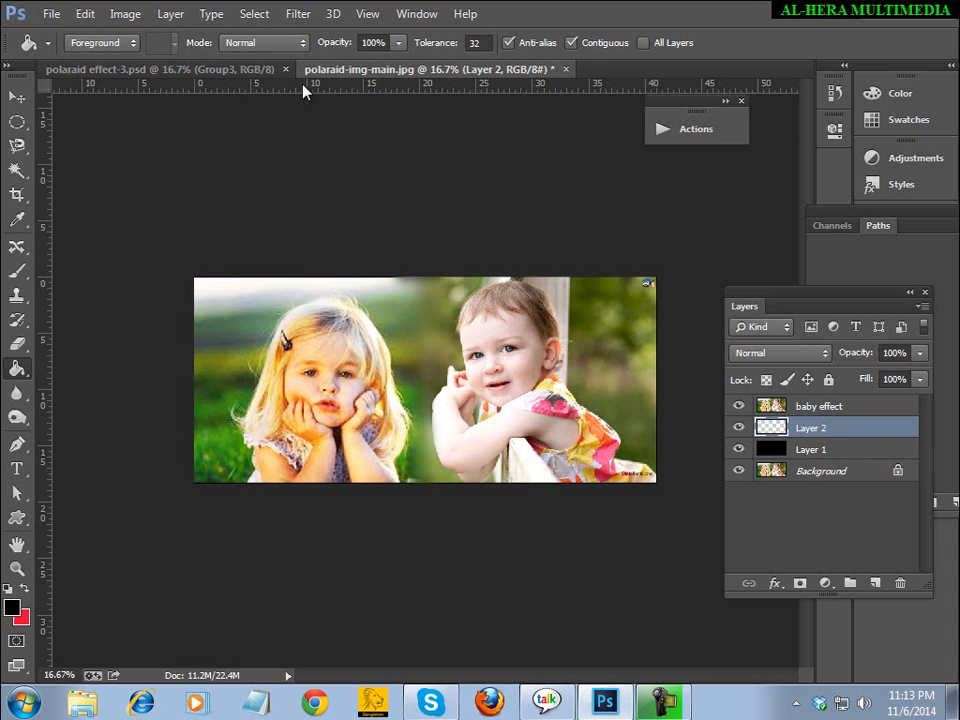
{"action": "left_click", "coordinate": [246, 71]}
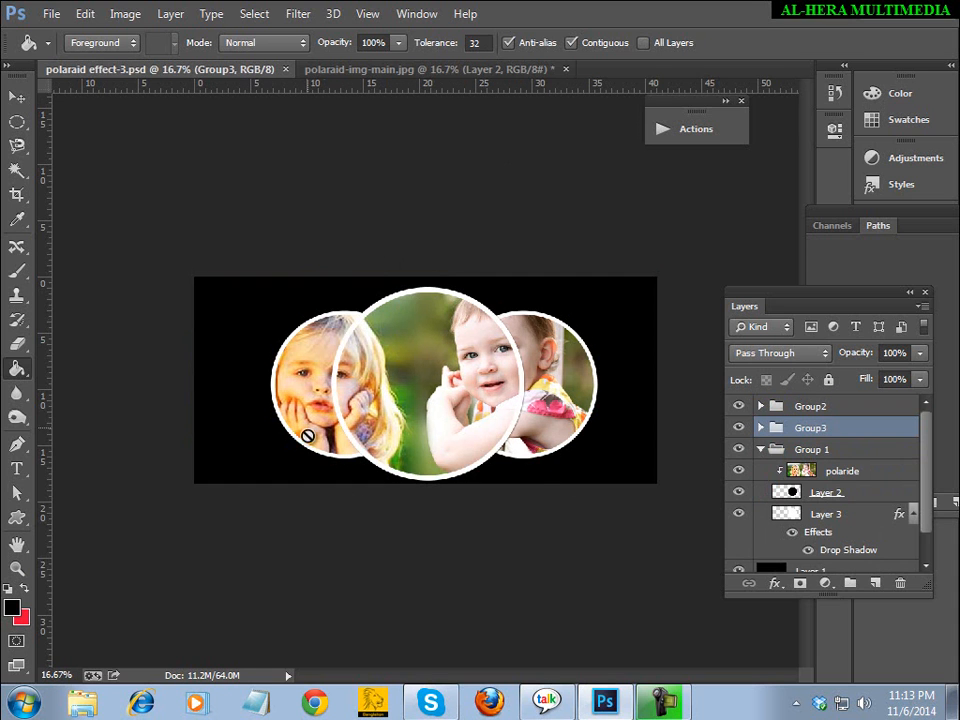
{"action": "left_click", "coordinate": [415, 72]}
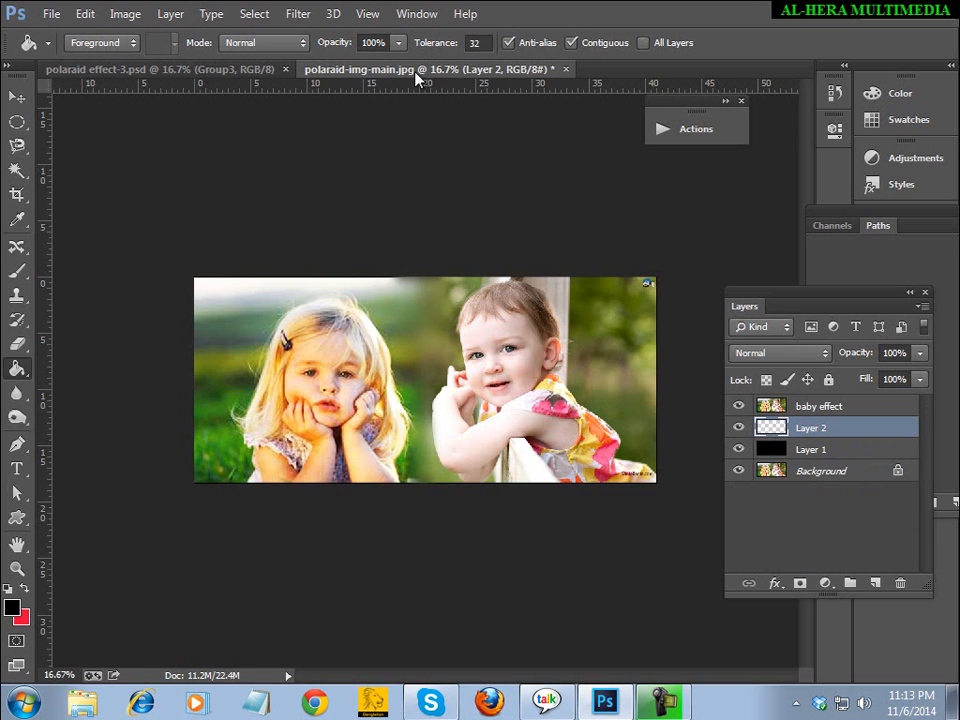
Step: Set the Elliptical Marquee feather to 0 px, and check the circle in polaraid effect-3.psd before returning to polaraid-img-main.jpg
{"action": "left_click", "coordinate": [17, 121]}
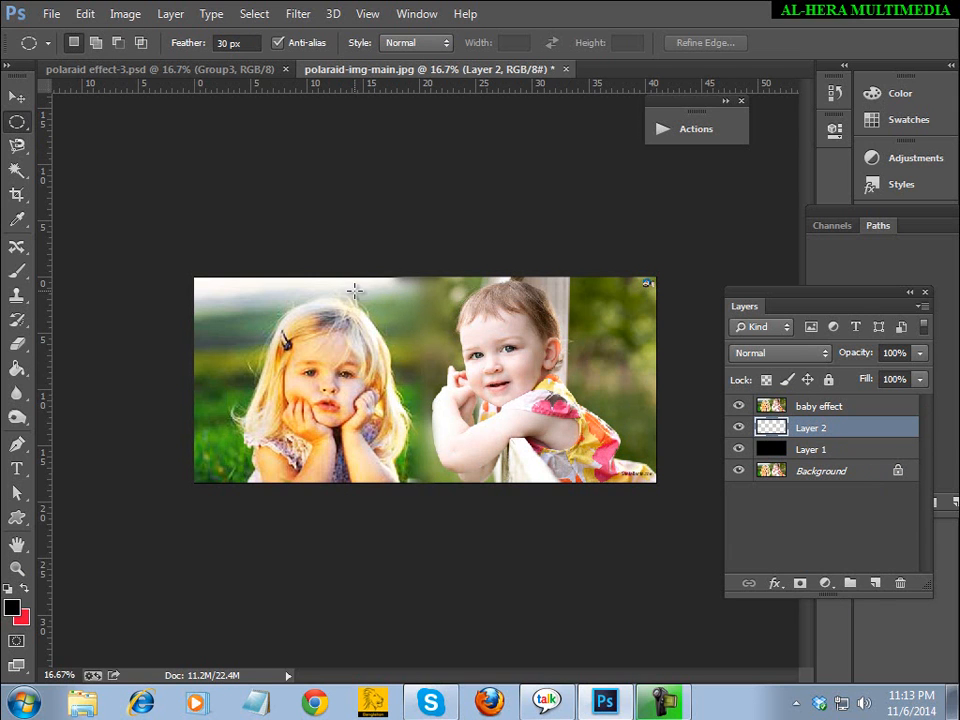
{"action": "left_click", "coordinate": [222, 43]}
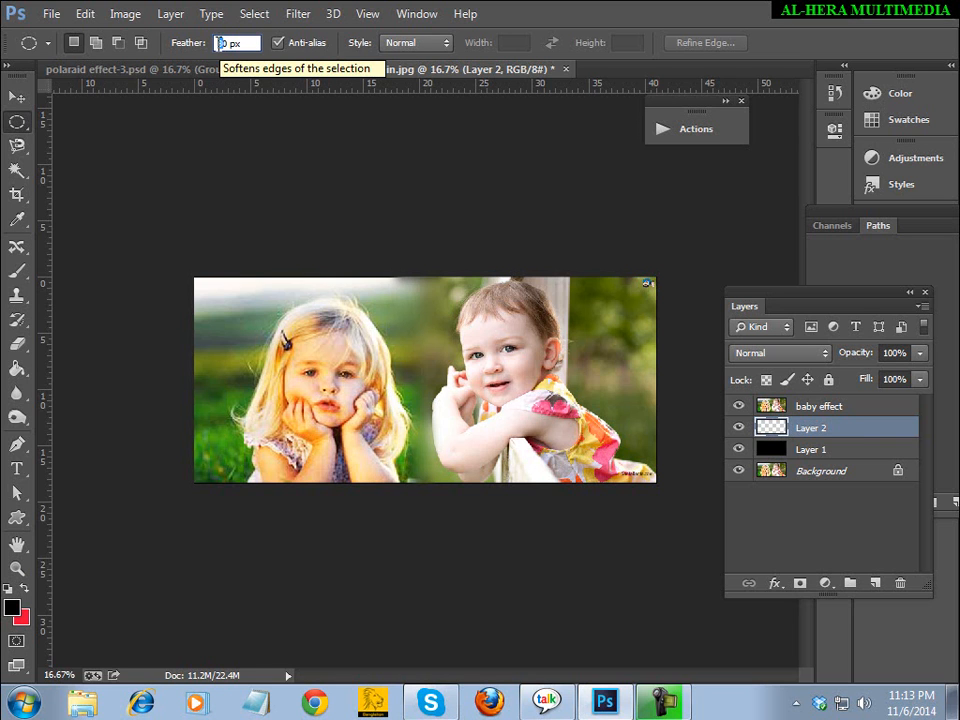
{"action": "type", "text": "5"}
{"action": "key", "text": "Return"}
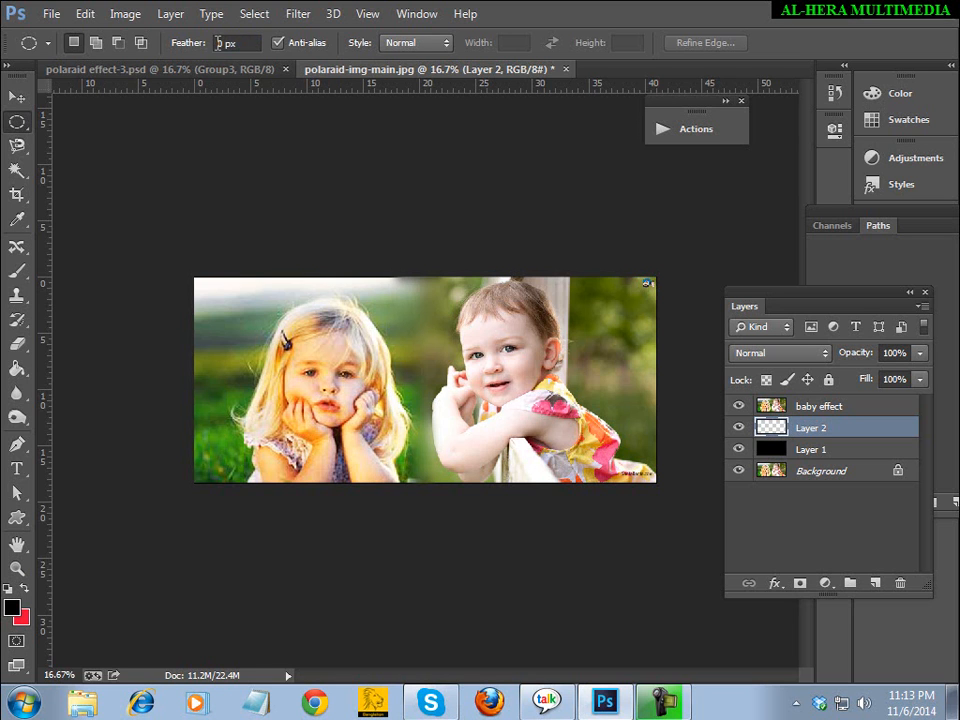
{"action": "left_click", "coordinate": [243, 72]}
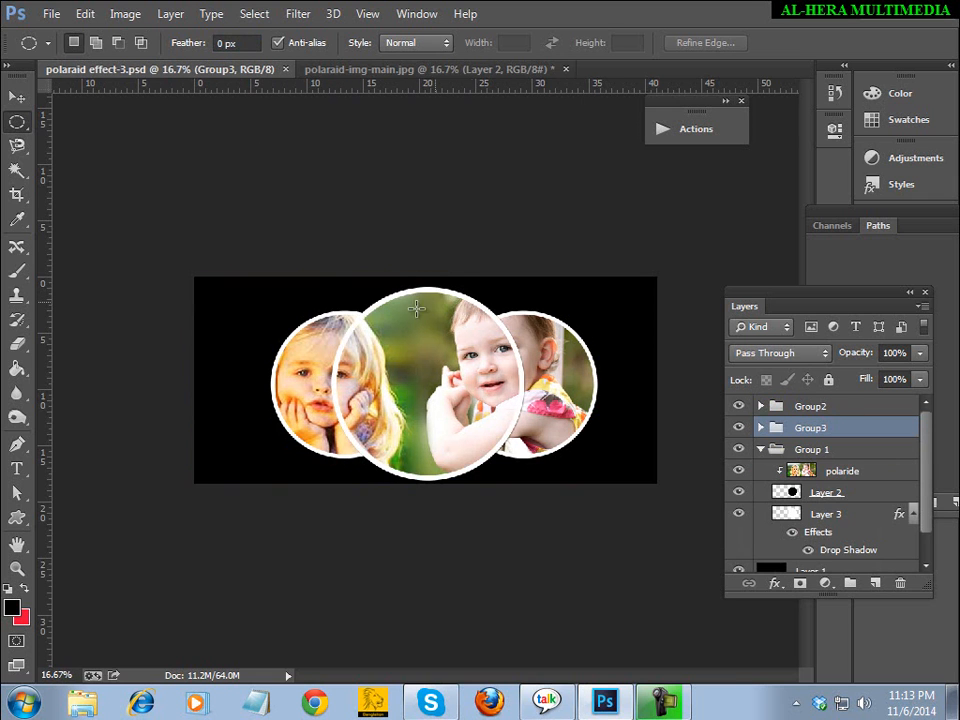
{"action": "left_click", "coordinate": [323, 69]}
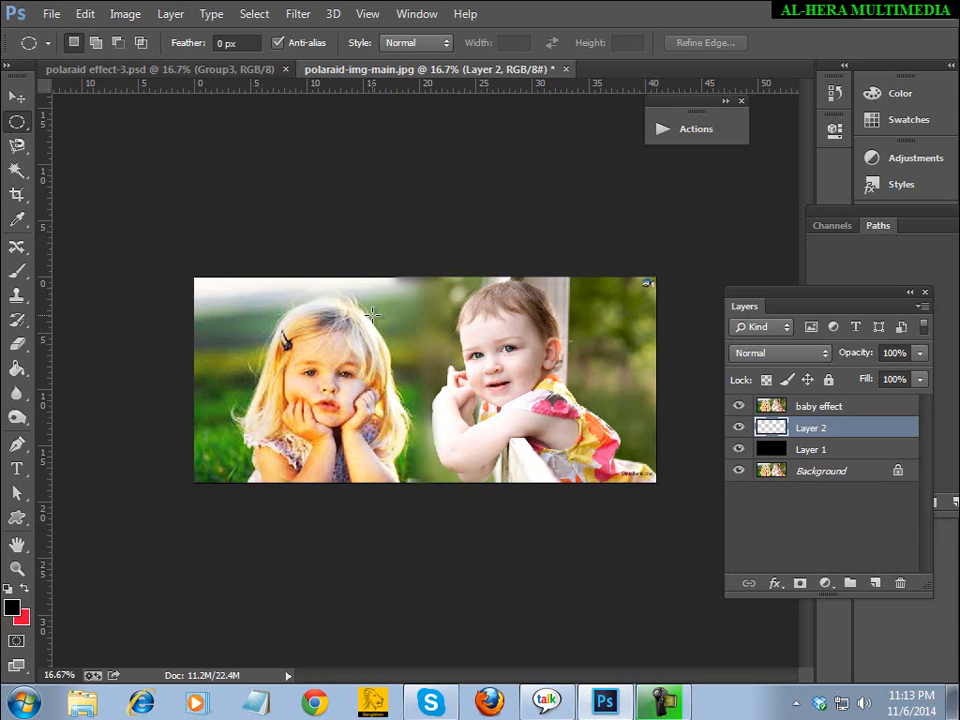
Step: Make a large circular selection near the photo's center, fill it with black on Layer 2, and deselect it
{"action": "left_click_drag", "start_coordinate": [355, 307], "coordinate": [535, 498]}
{"action": "left_click_drag", "start_coordinate": [489, 446], "coordinate": [447, 428]}
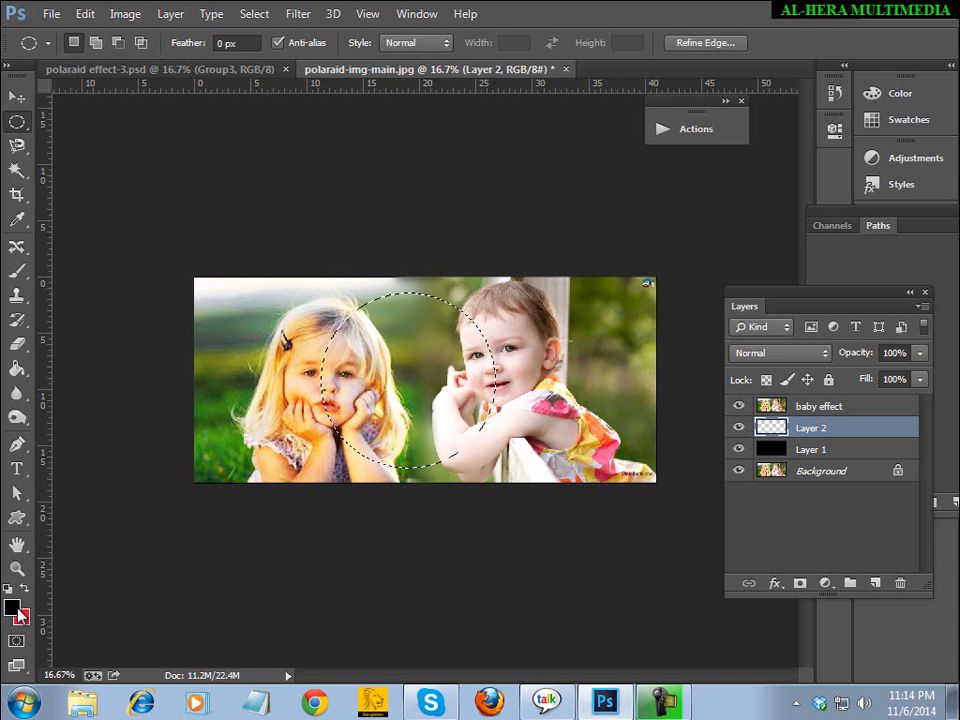
{"action": "left_click", "coordinate": [17, 368]}
{"action": "left_click", "coordinate": [436, 388]}
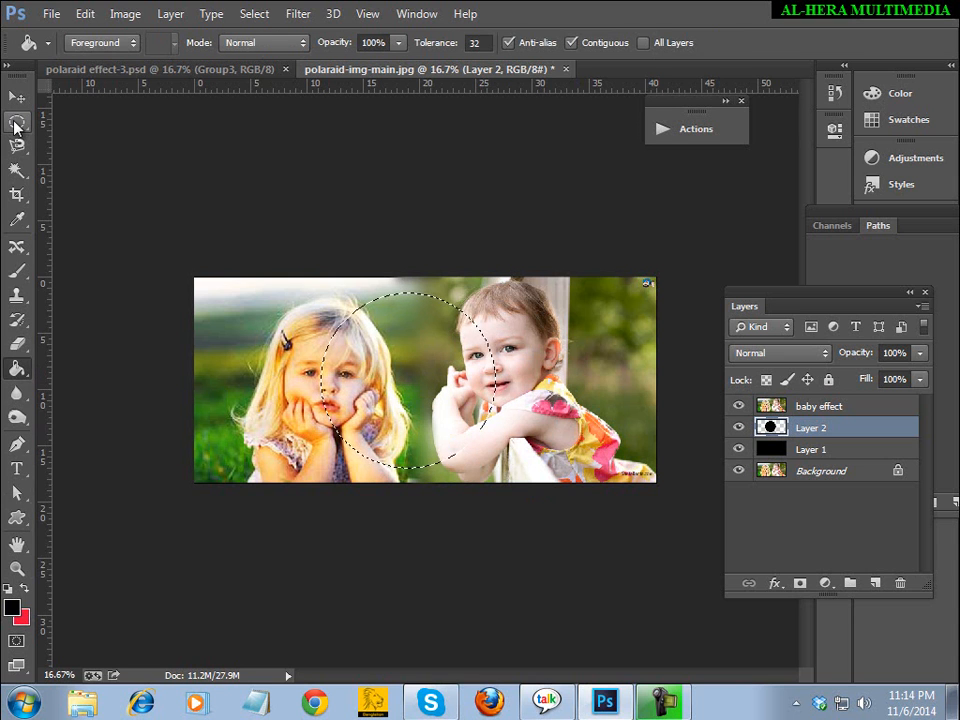
{"action": "key", "text": "ctrl+d"}
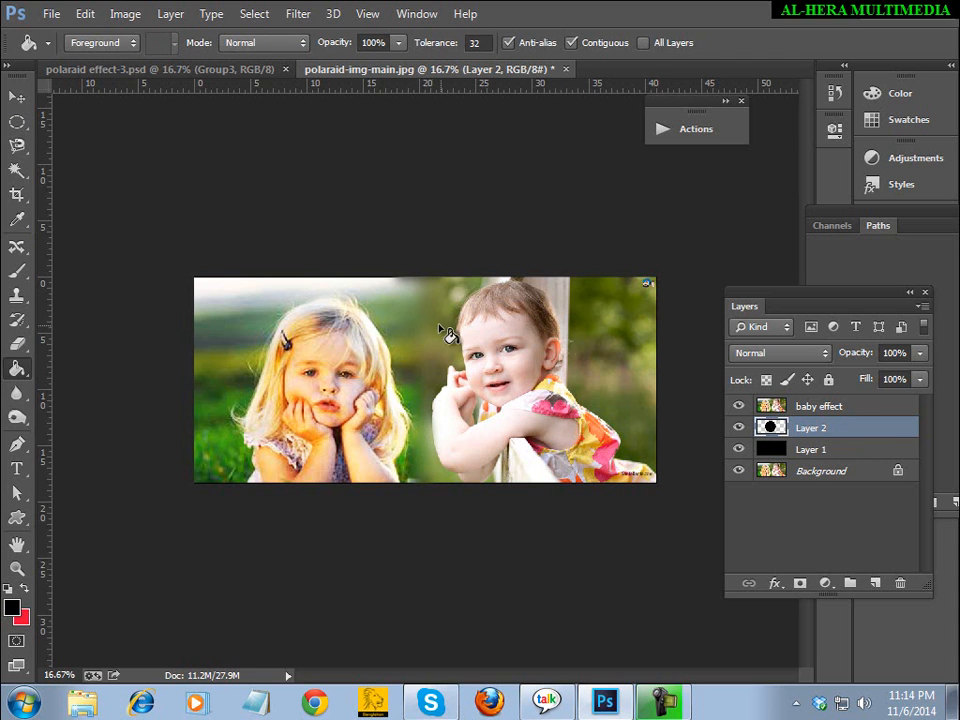
Step: Select the baby effect layer and clip it to the black circle on Layer 2 with a clipping mask
{"action": "left_click", "coordinate": [18, 98]}
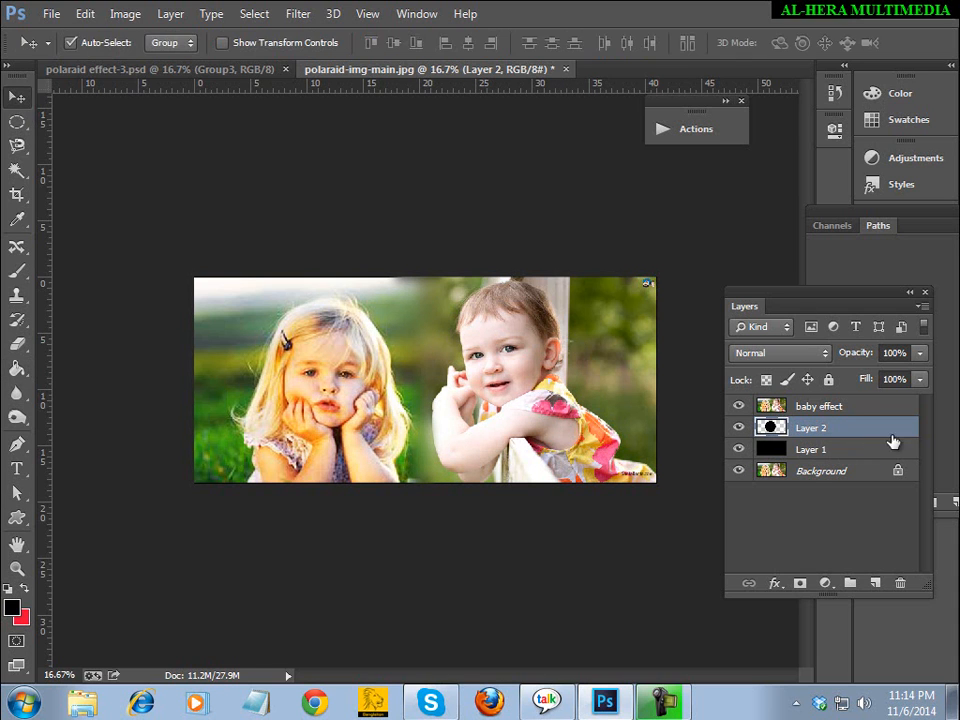
{"action": "left_click", "coordinate": [807, 408]}
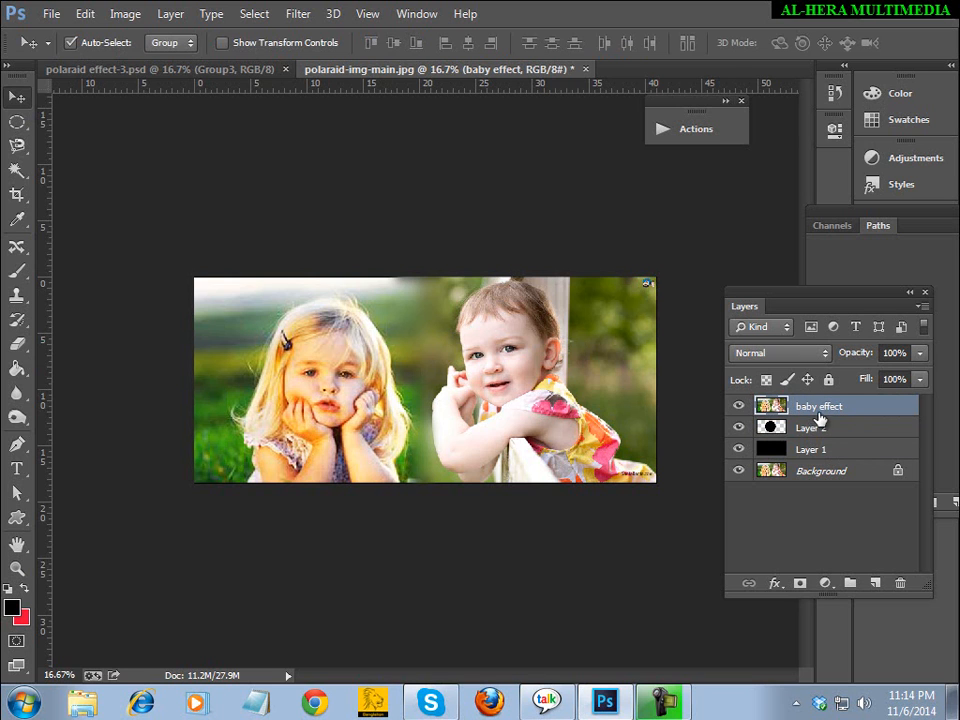
{"action": "left_click", "coordinate": [168, 15]}
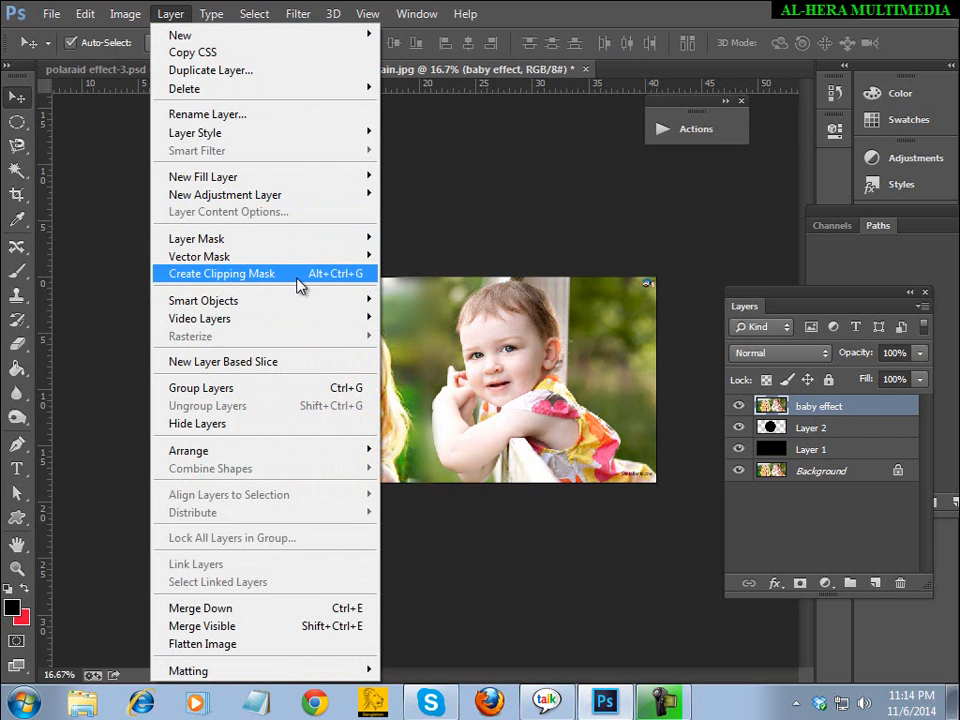
{"action": "left_click", "coordinate": [243, 274]}
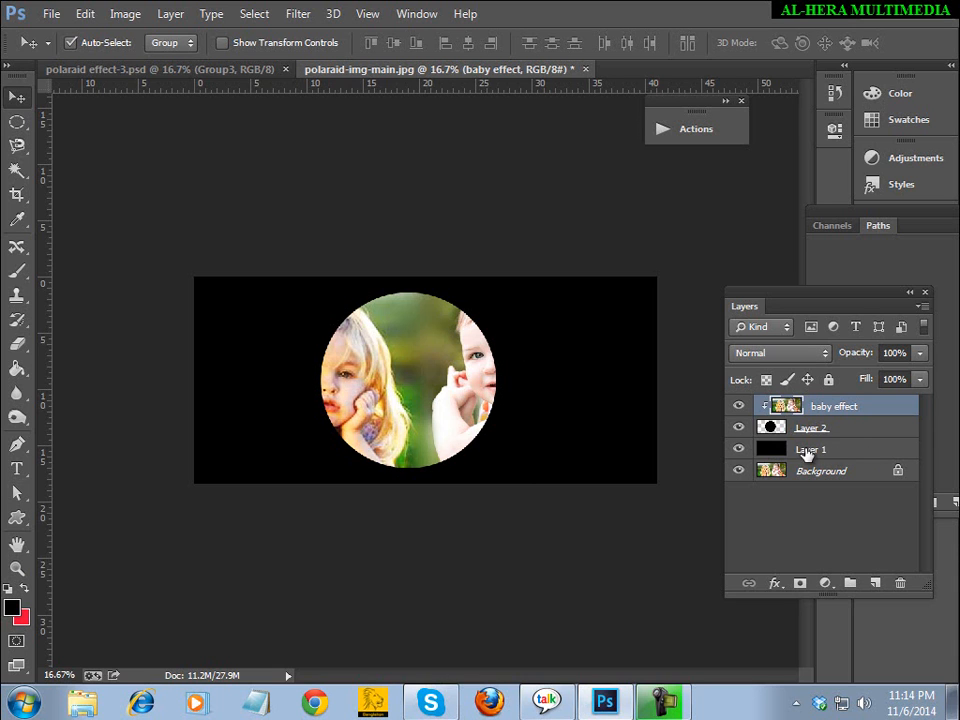
Step: Add an empty layer above the black Layer 1 and make a slightly larger circular selection centered around the photo circle
{"action": "left_click", "coordinate": [836, 451]}
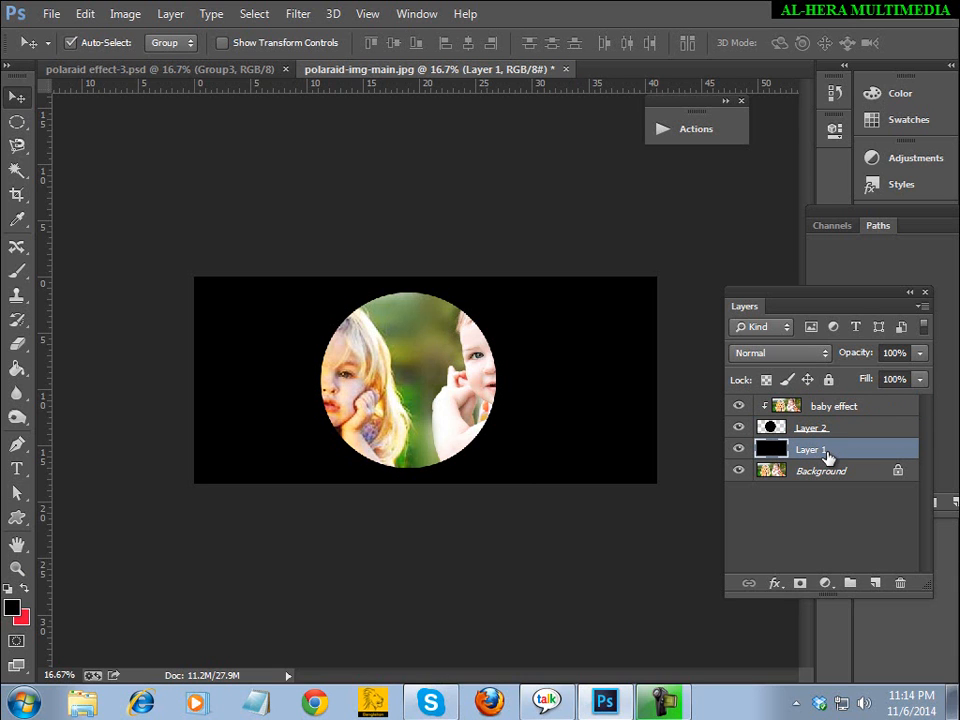
{"action": "left_click", "coordinate": [875, 583]}
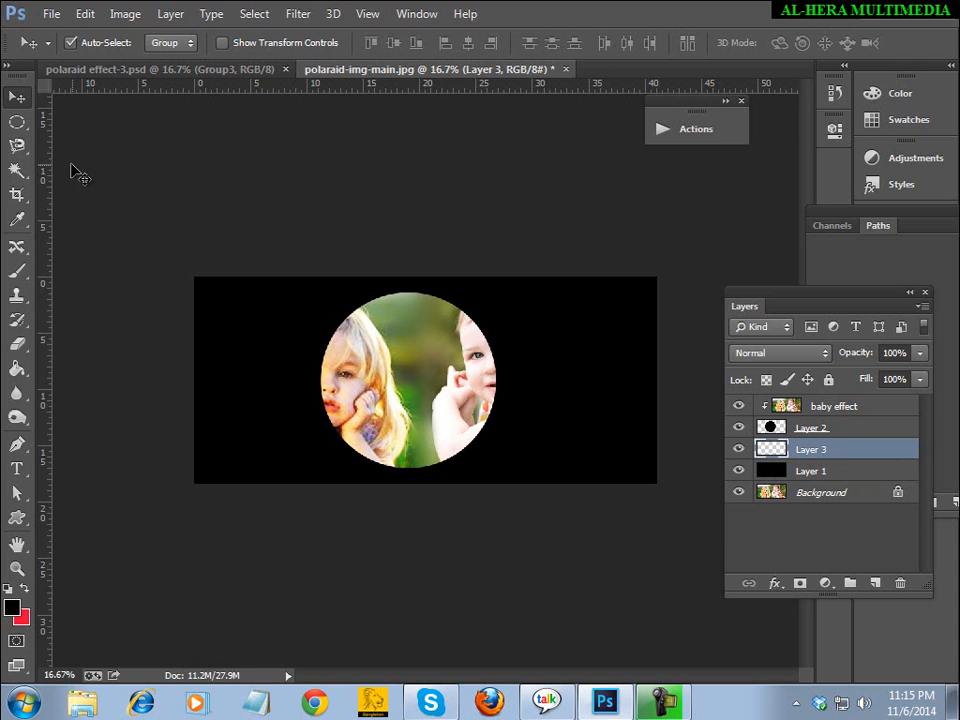
{"action": "left_click", "coordinate": [18, 123]}
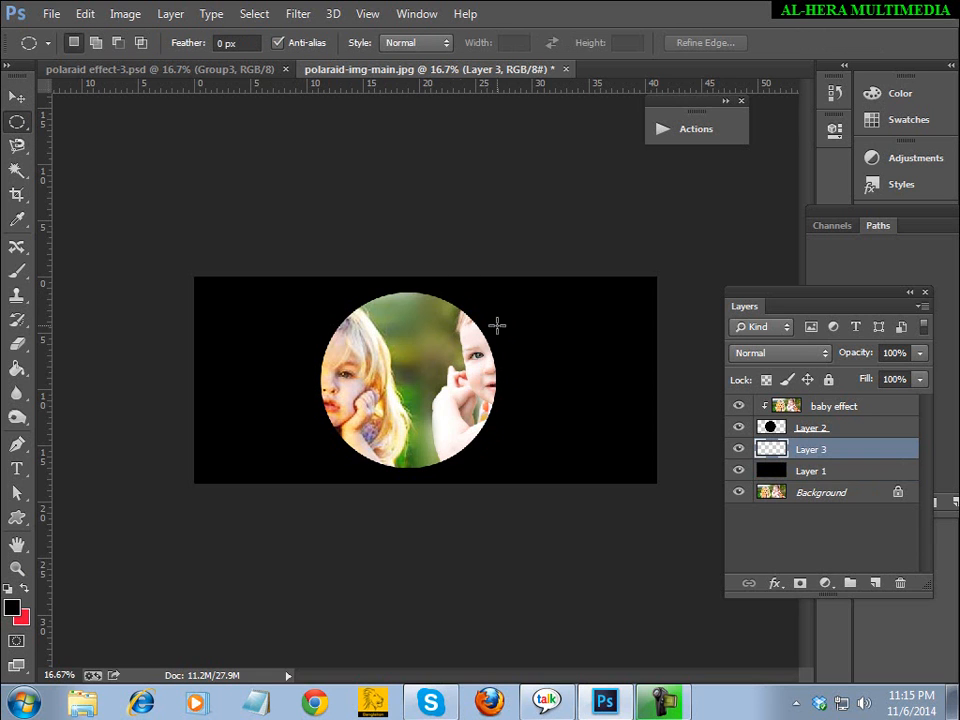
{"action": "left_click_drag", "start_coordinate": [326, 295], "coordinate": [510, 494]}
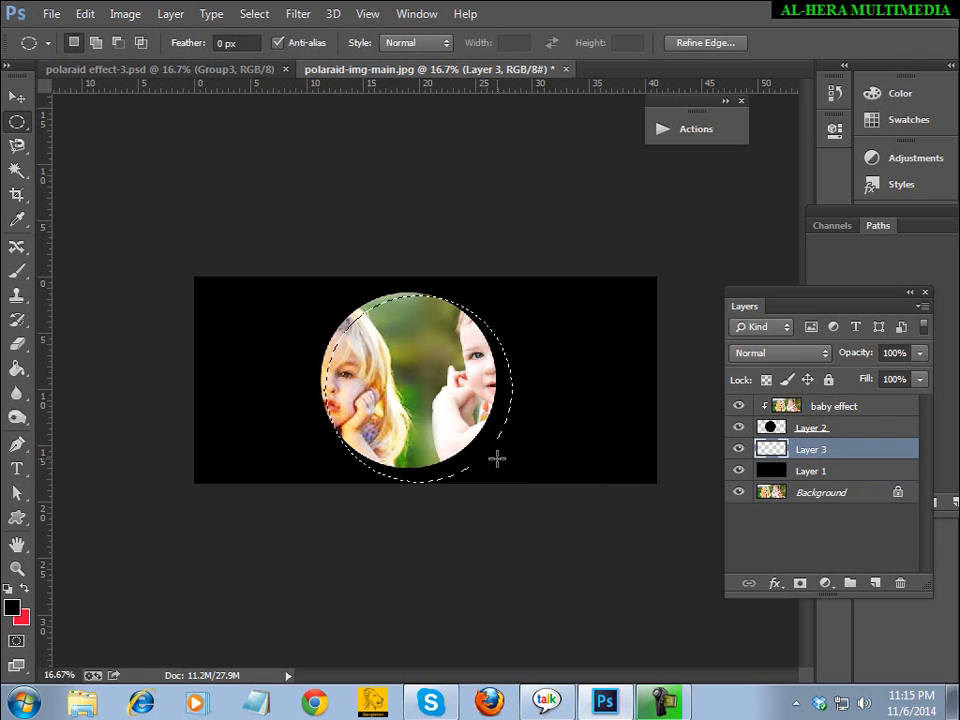
{"action": "left_click_drag", "start_coordinate": [490, 450], "coordinate": [477, 441]}
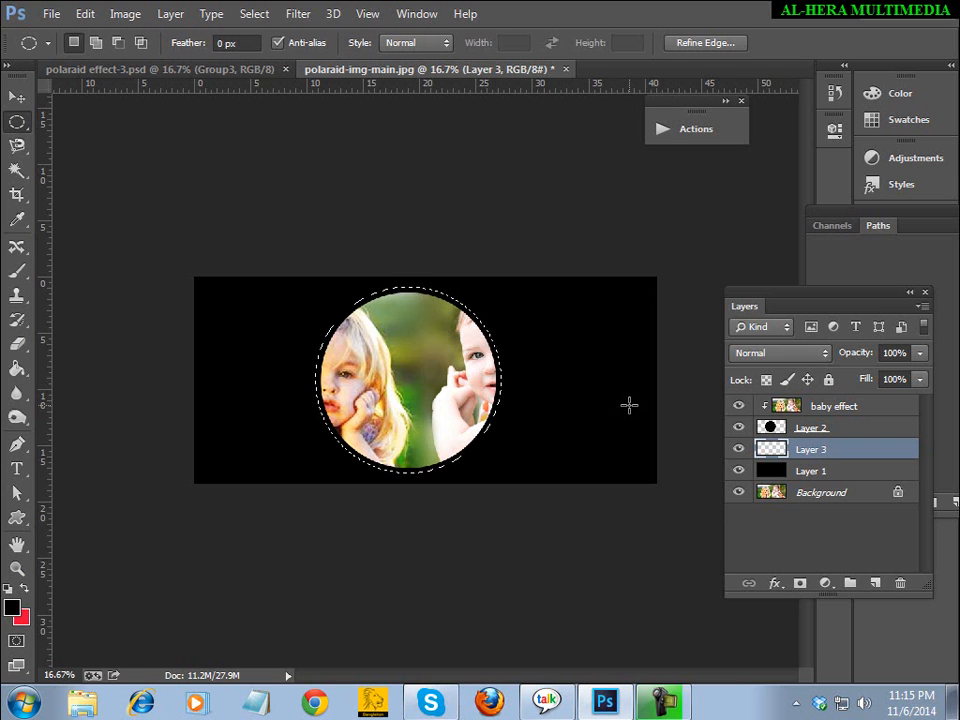
Step: Set the foreground color to white, fill the larger circular selection on Layer 3 to form a border, and deselect it
{"action": "left_click", "coordinate": [14, 609]}
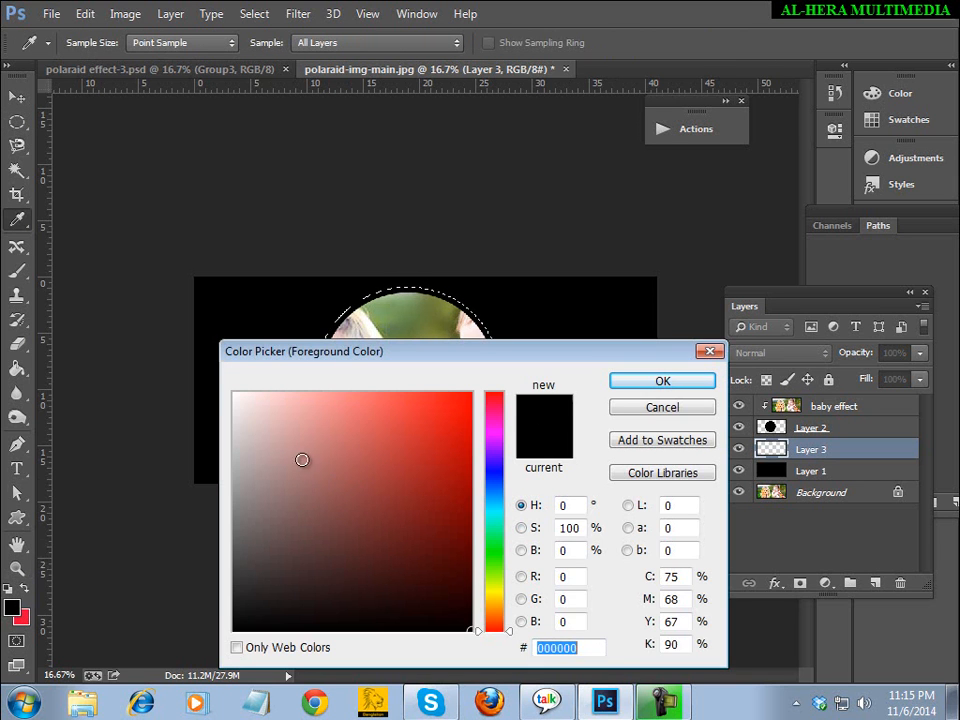
{"action": "left_click_drag", "start_coordinate": [317, 469], "coordinate": [214, 390]}
{"action": "left_click", "coordinate": [661, 381]}
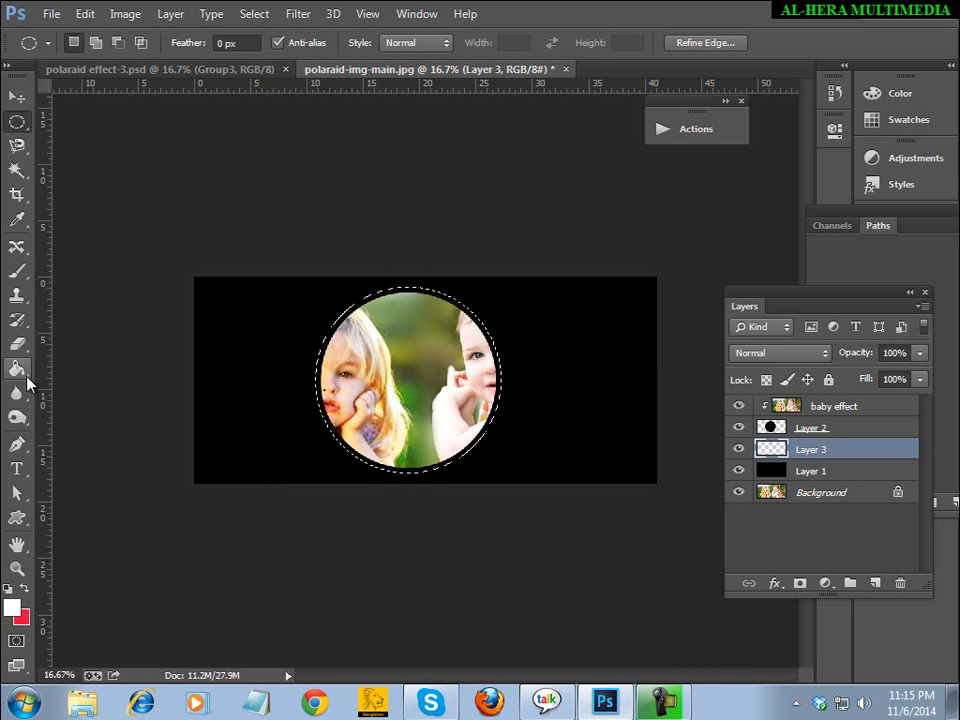
{"action": "left_click", "coordinate": [17, 368]}
{"action": "left_click", "coordinate": [336, 345]}
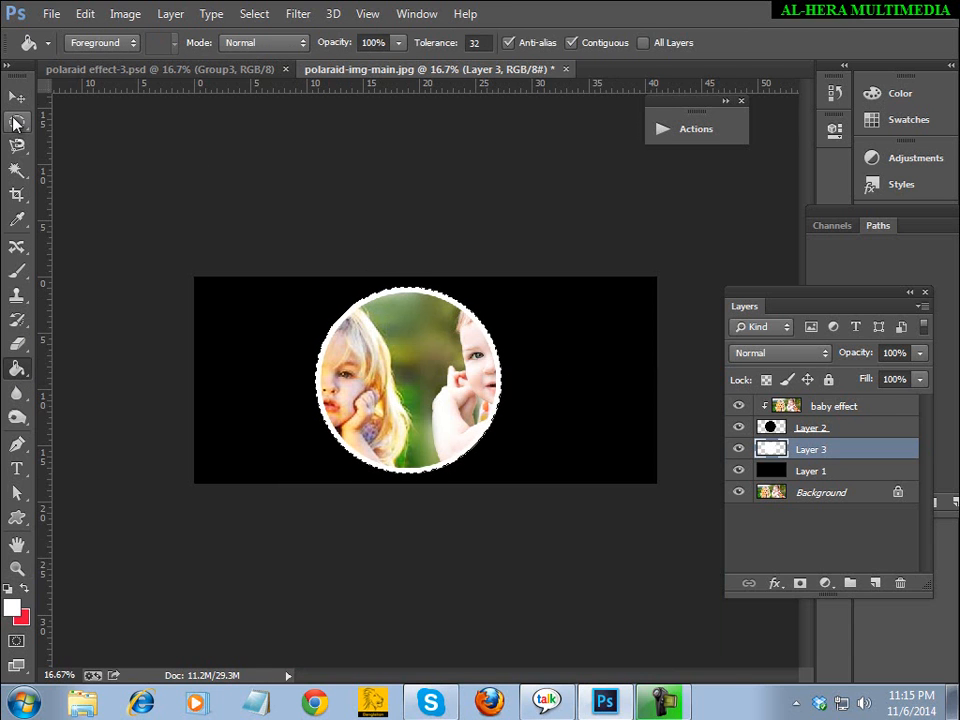
{"action": "key", "text": "ctrl+d"}
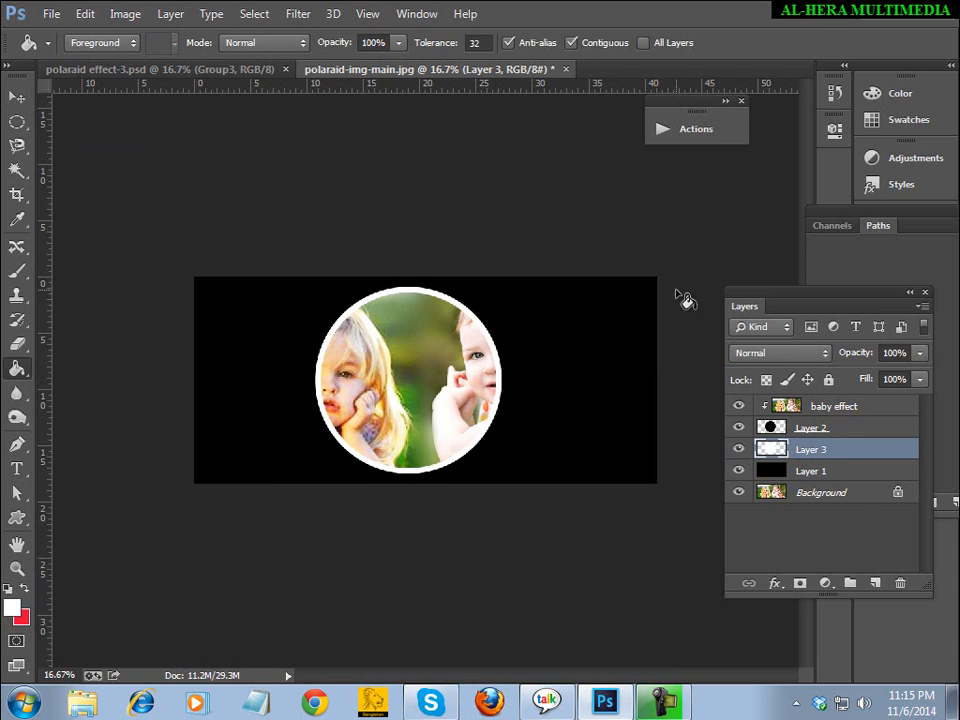
Step: Add a drop shadow with 31% opacity to the white circle on Layer 3
{"action": "left_click", "coordinate": [170, 15]}
{"action": "mouse_move", "coordinate": [376, 133]}
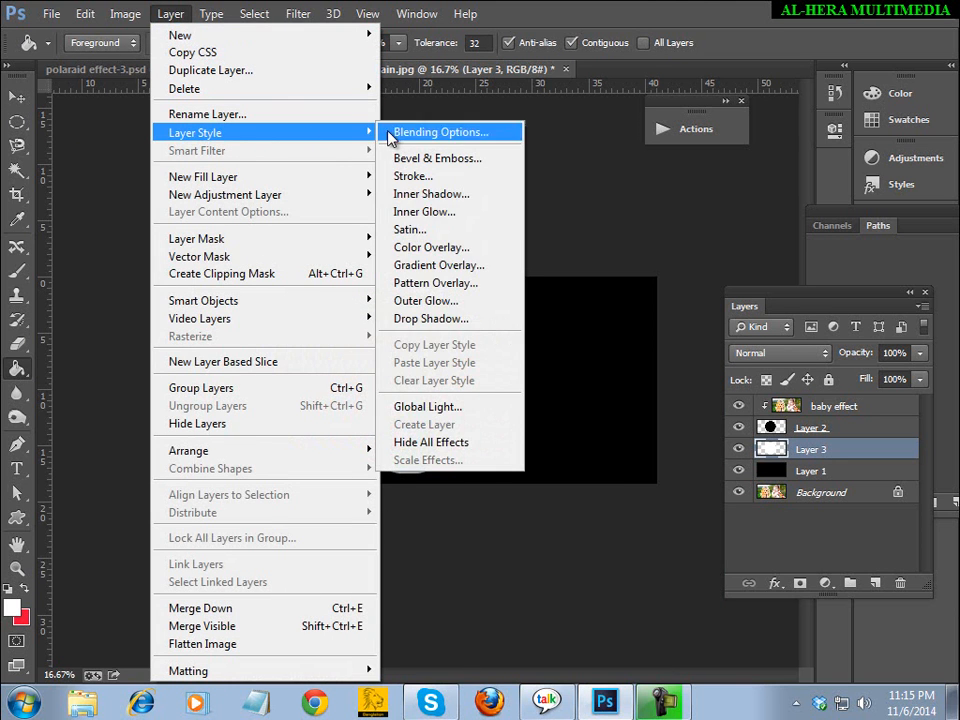
{"action": "left_click", "coordinate": [460, 320]}
{"action": "left_click_drag", "start_coordinate": [840, 216], "coordinate": [829, 220]}
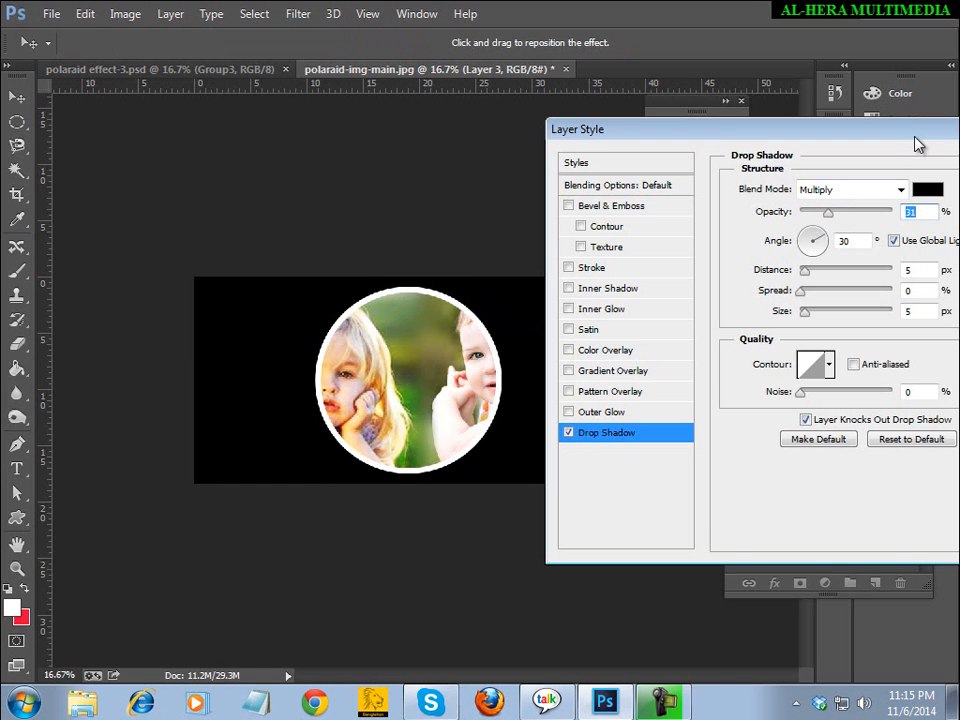
{"action": "key", "text": "Return"}
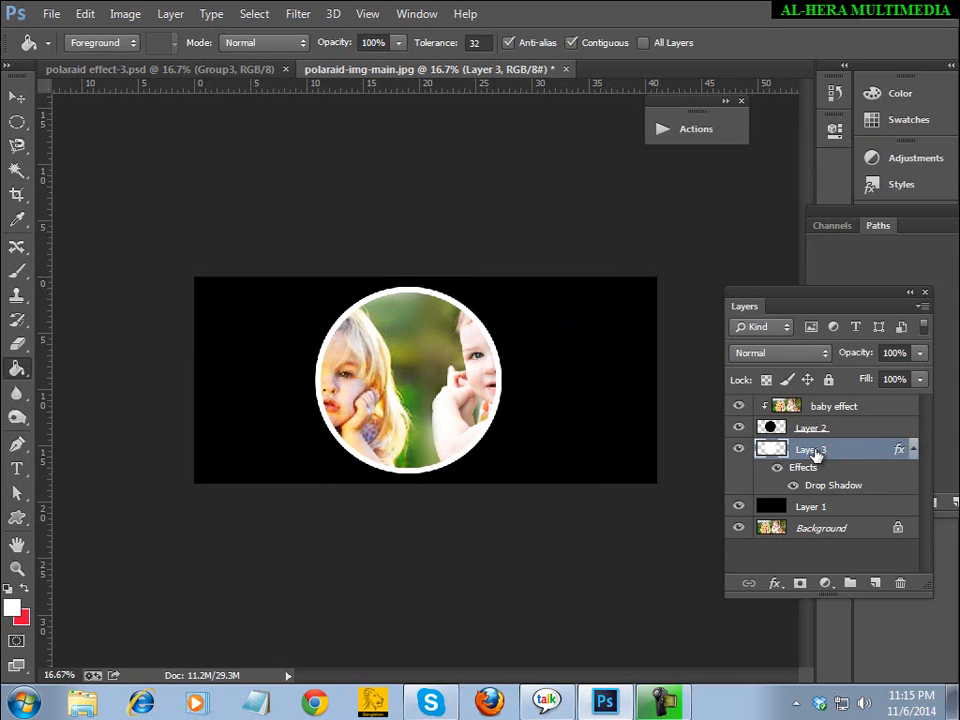
Step: Select the baby effect layer, Layer 2 and Layer 3, and combine them into one layer group
{"action": "left_click", "coordinate": [846, 408]}
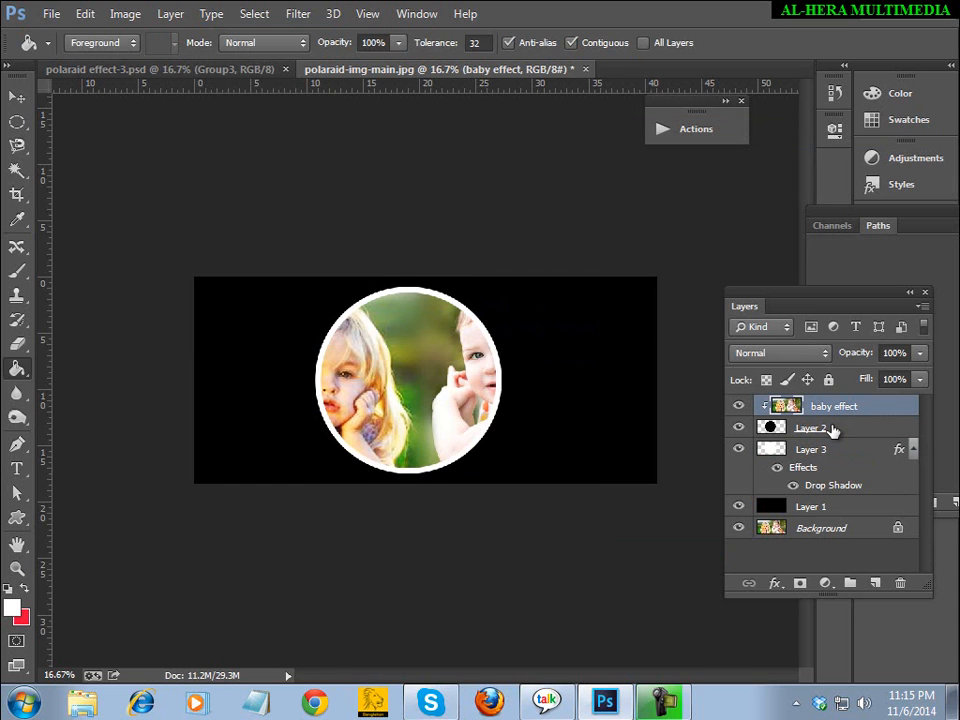
{"action": "left_click", "coordinate": [828, 430], "text": "ctrl"}
{"action": "left_click", "coordinate": [830, 452], "text": "ctrl"}
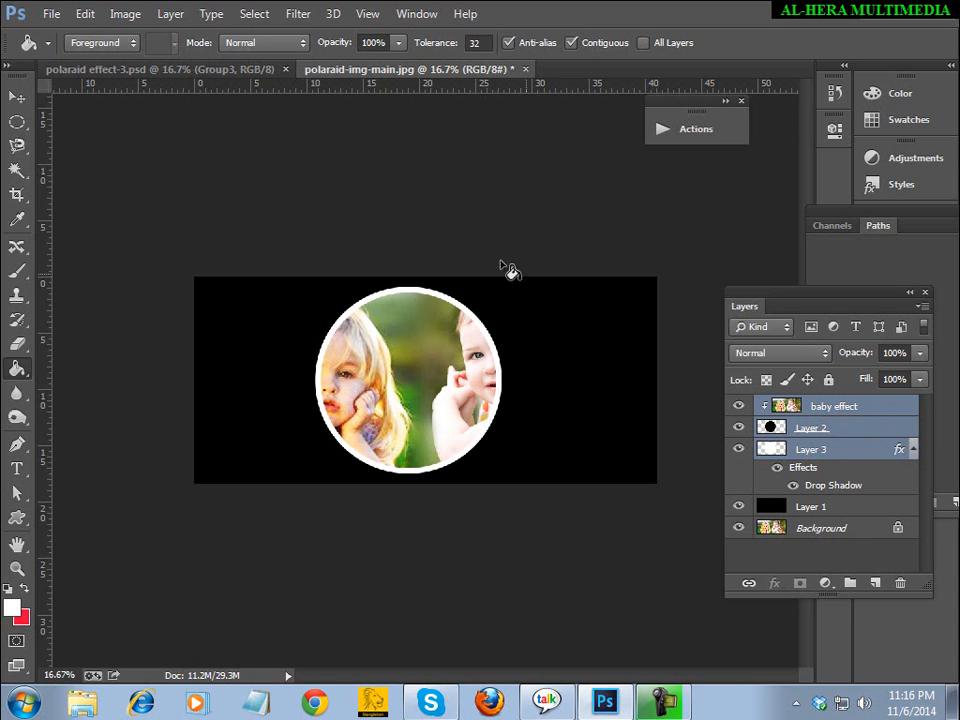
{"action": "left_click", "coordinate": [171, 16]}
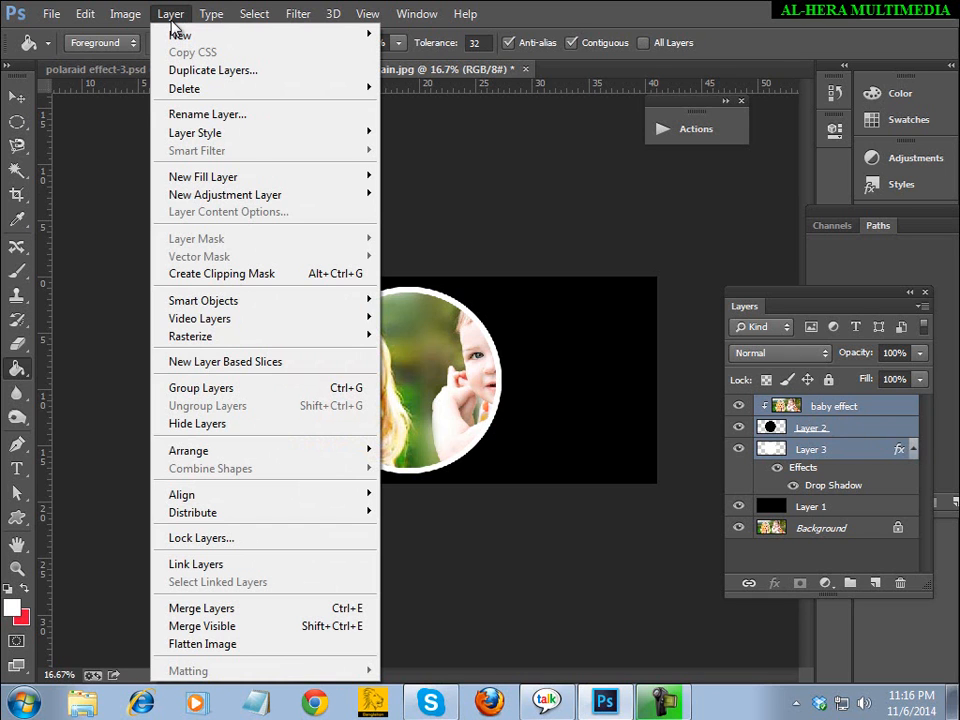
{"action": "left_click", "coordinate": [237, 397]}
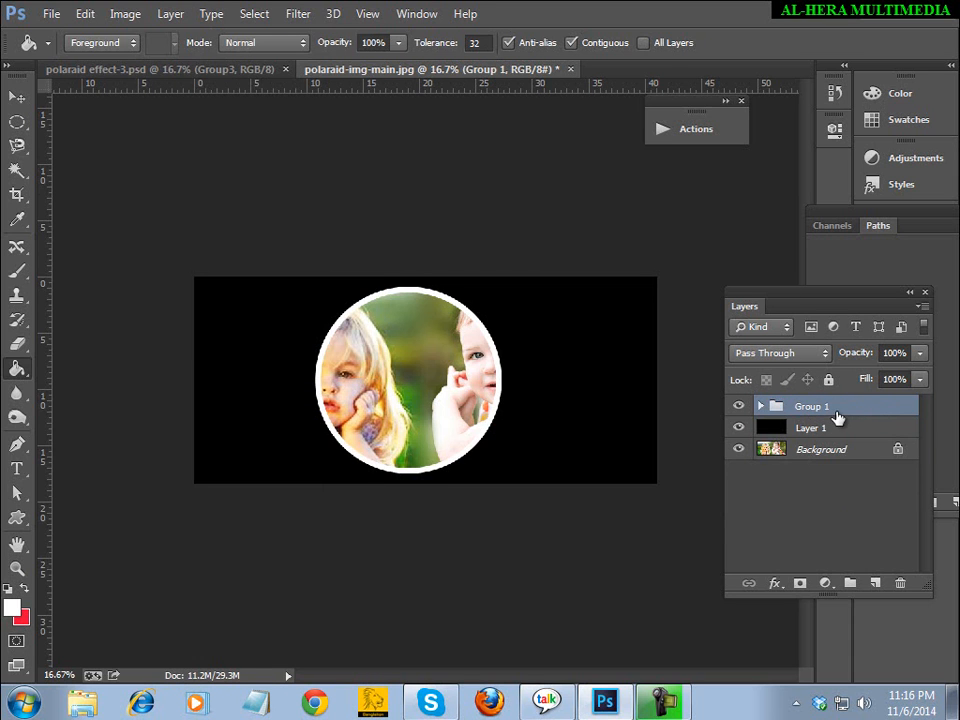
{"action": "left_click", "coordinate": [760, 406]}
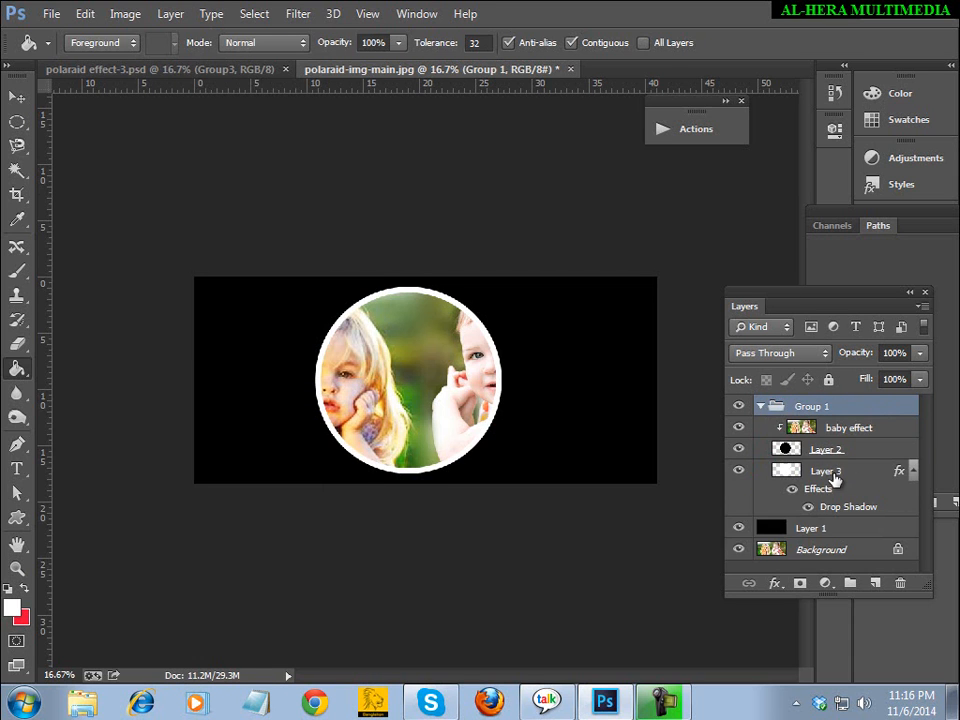
{"action": "left_click", "coordinate": [760, 406]}
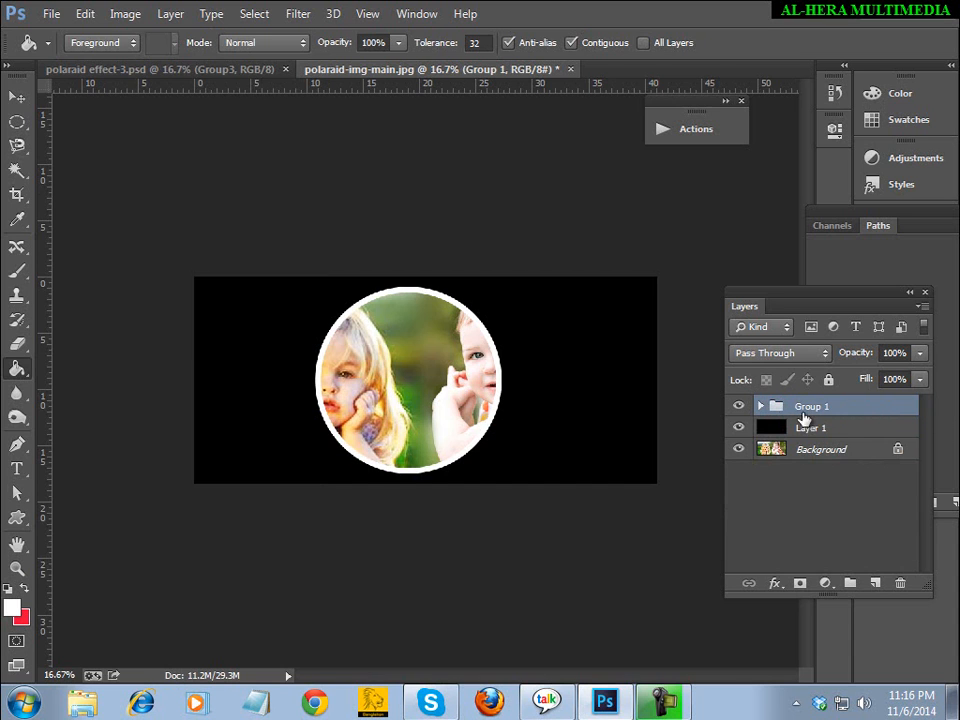
Step: Duplicate Group 1 within the same document and name the copy Group 2
{"action": "right_click", "coordinate": [853, 414]}
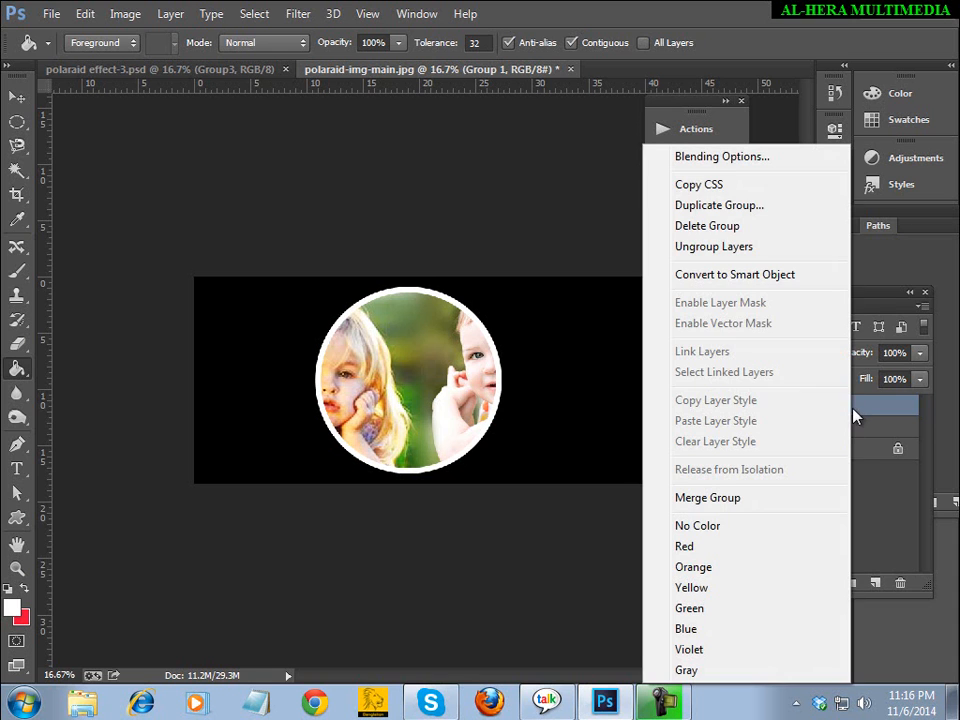
{"action": "left_click", "coordinate": [737, 206]}
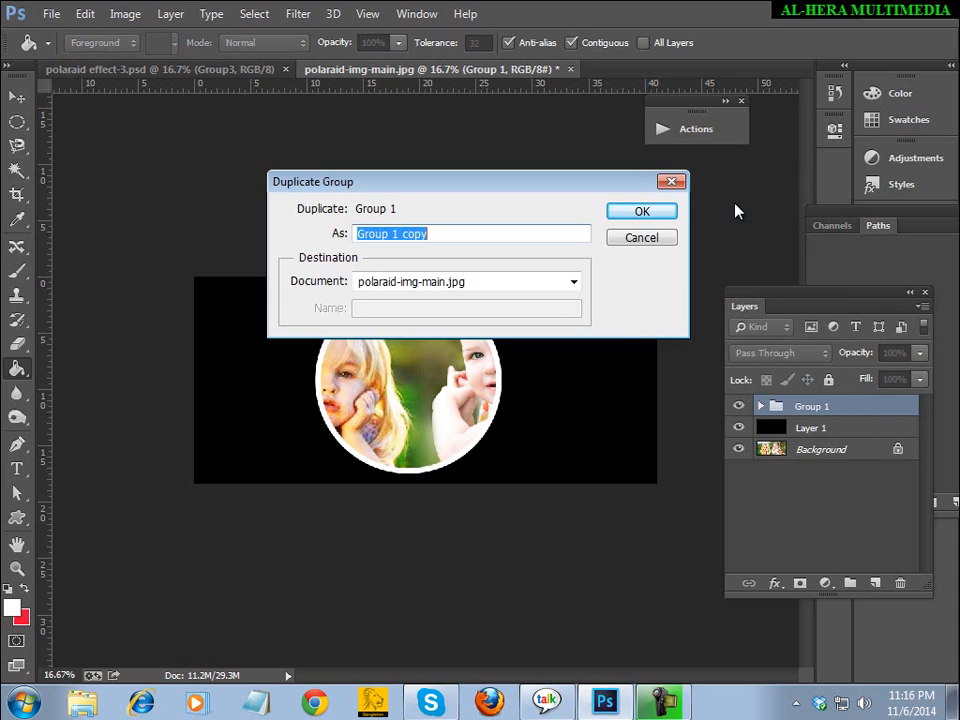
{"action": "left_click_drag", "start_coordinate": [461, 231], "coordinate": [392, 236]}
{"action": "type", "text": "2"}
{"action": "left_click", "coordinate": [639, 214]}
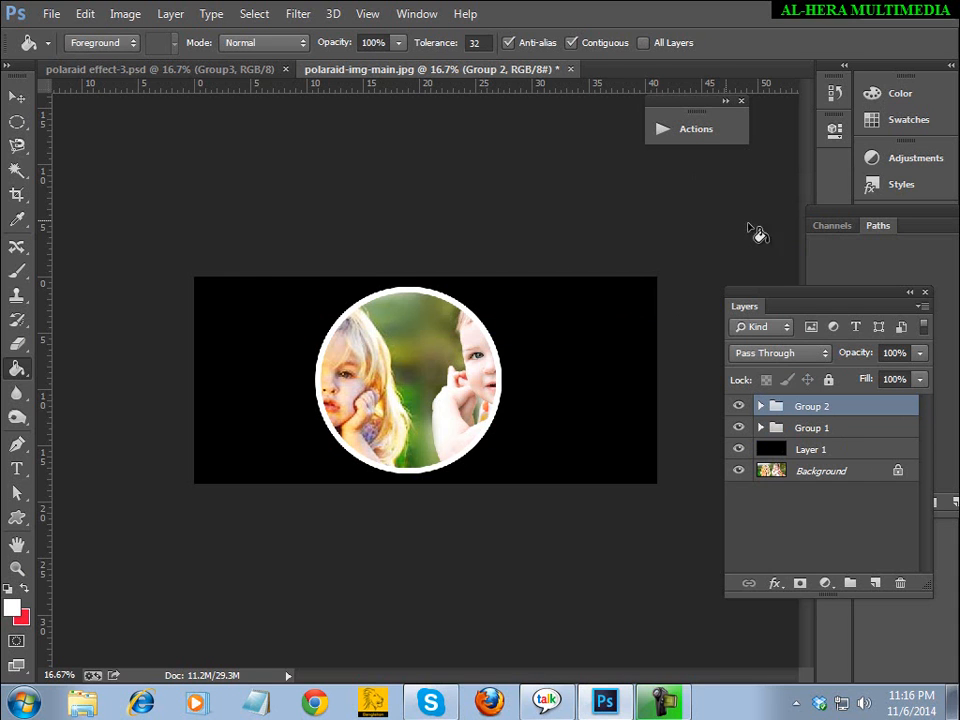
Step: Transform Layer 2 and Layer 3 in Group 1 together, moving the circle left to X 855 px, Y 680 px and scaling it proportionally to about 83%
{"action": "left_click", "coordinate": [810, 428]}
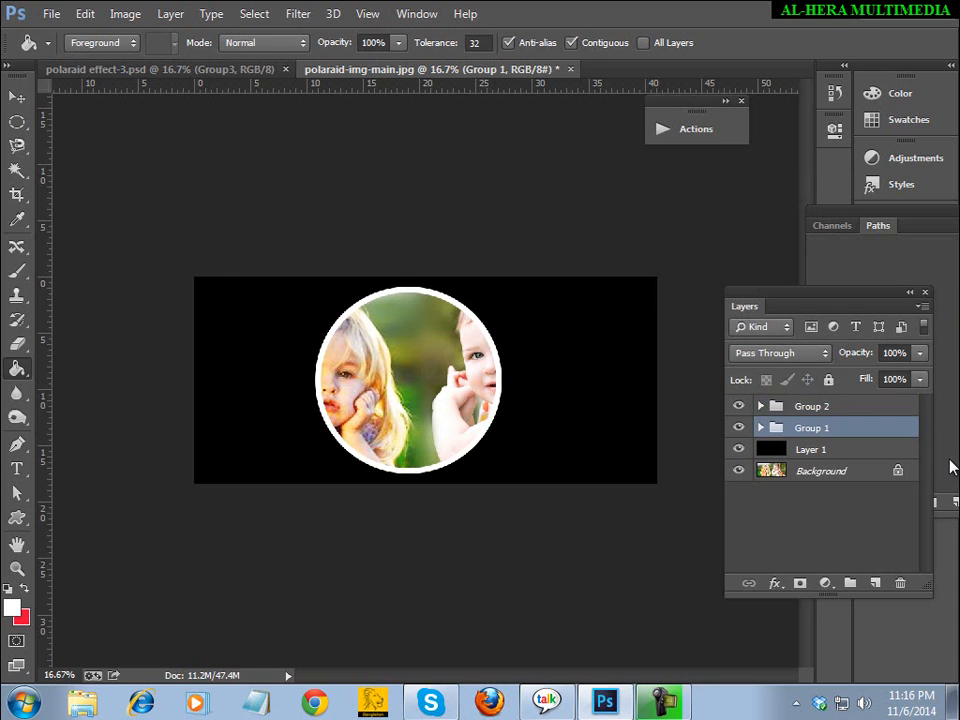
{"action": "left_click", "coordinate": [760, 428]}
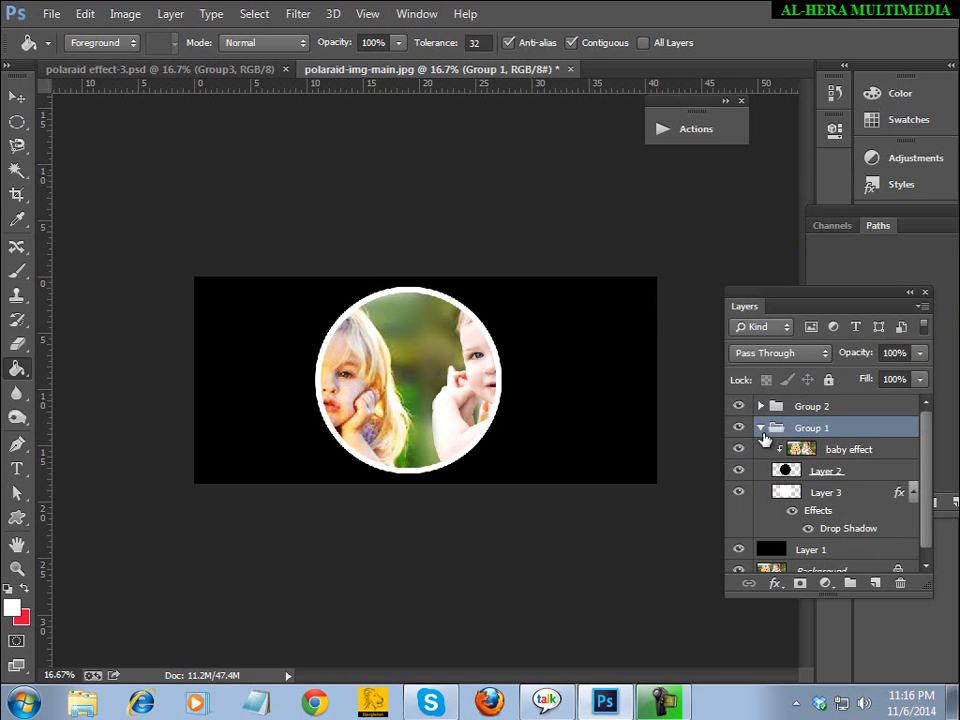
{"action": "left_click", "coordinate": [820, 471]}
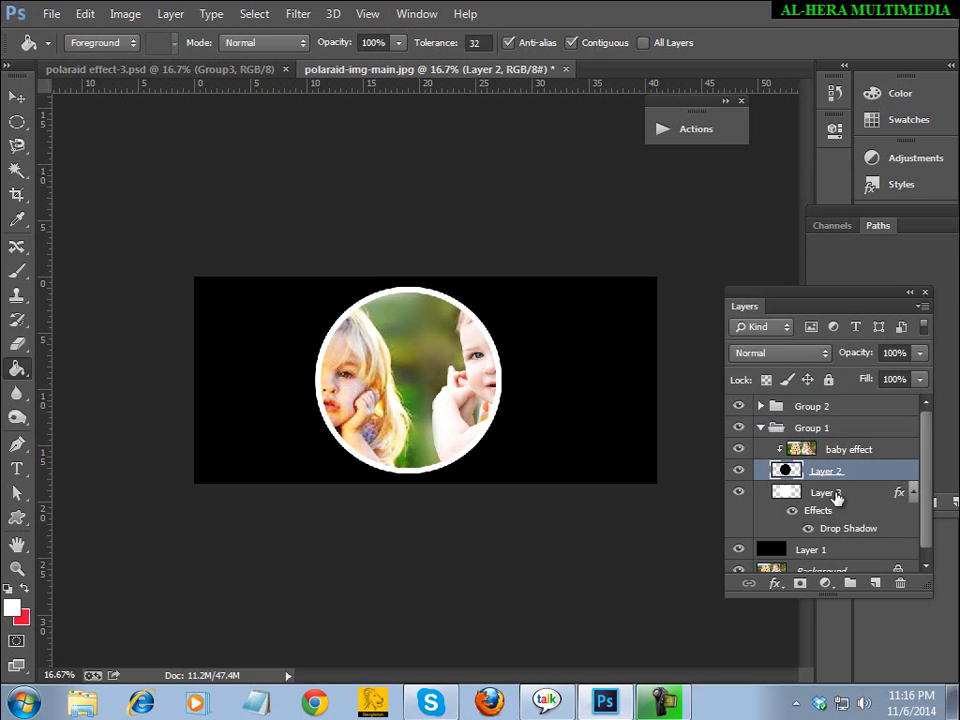
{"action": "left_click", "coordinate": [836, 494], "text": "ctrl"}
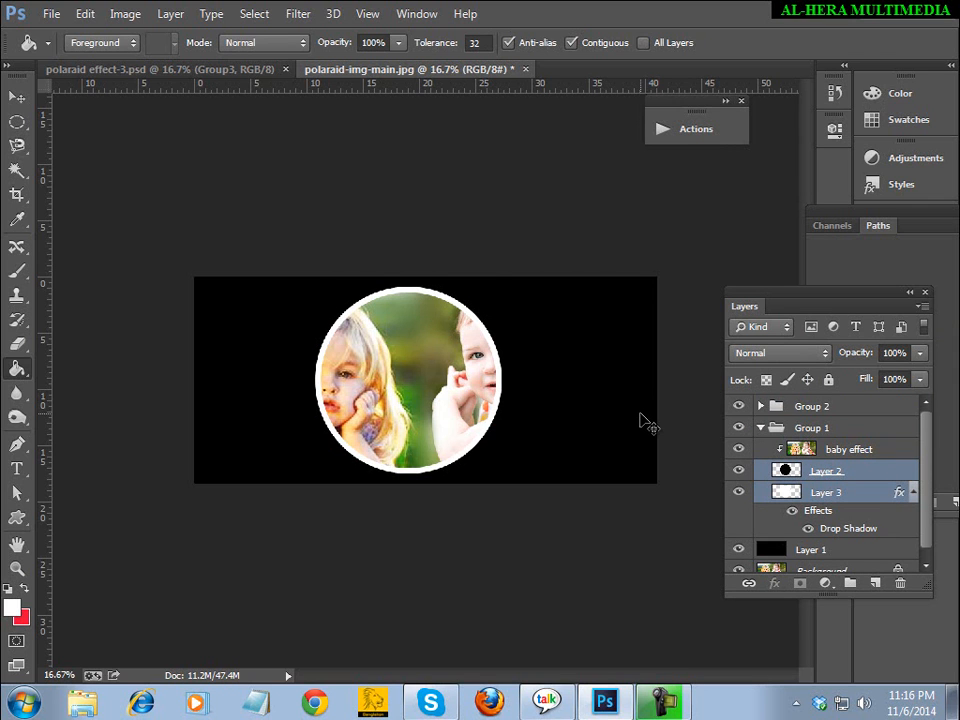
{"action": "key", "text": "ctrl+t"}
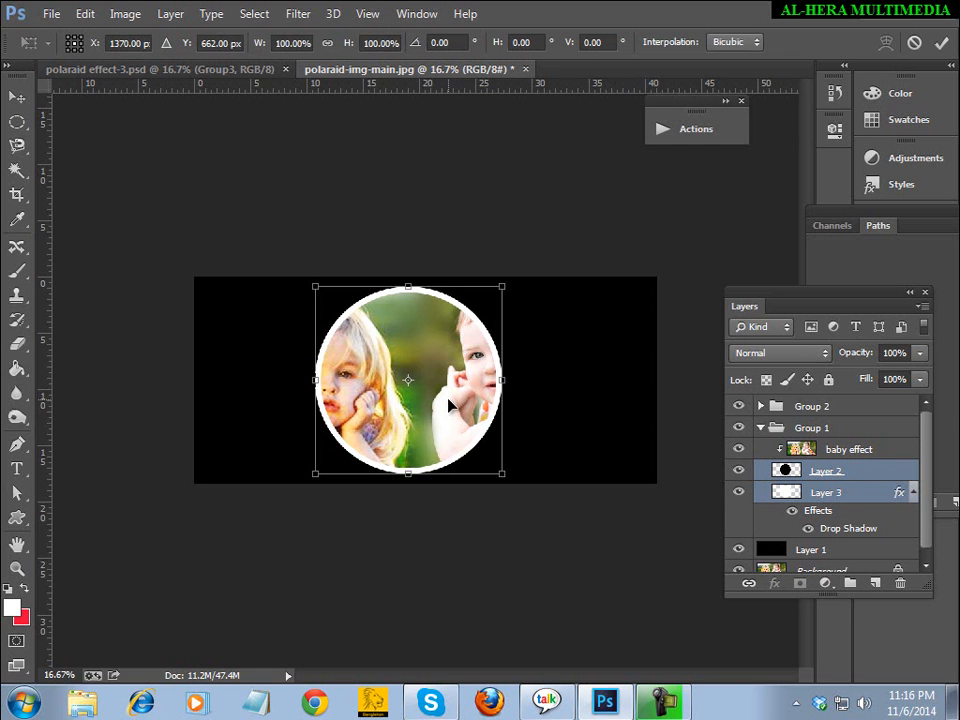
{"action": "left_click_drag", "start_coordinate": [448, 406], "coordinate": [369, 405]}
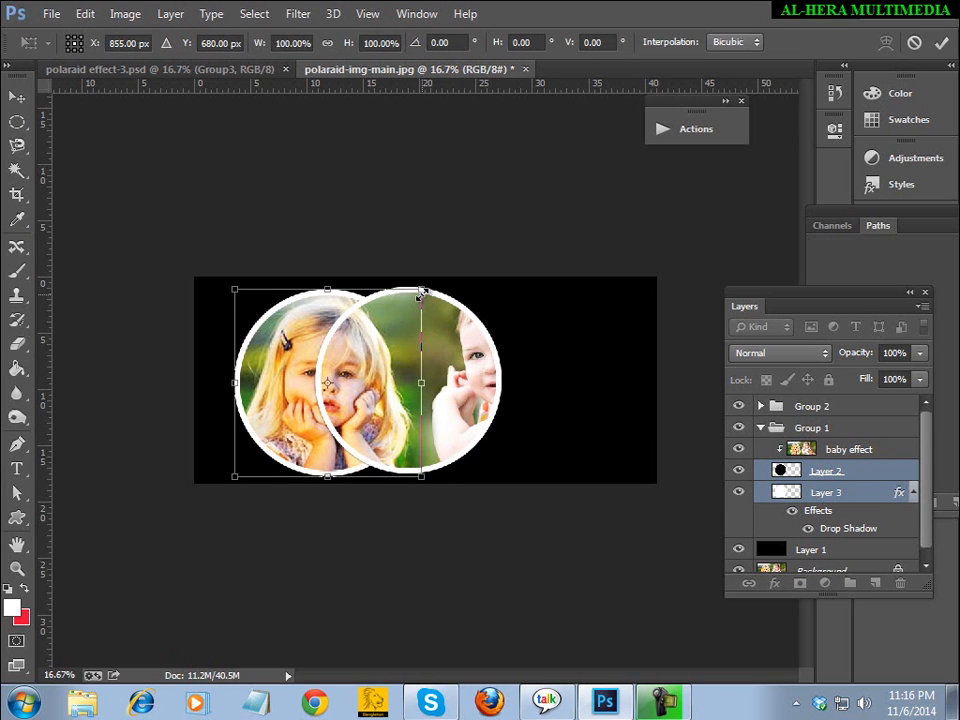
{"action": "left_click_drag", "start_coordinate": [424, 293], "coordinate": [408, 310]}
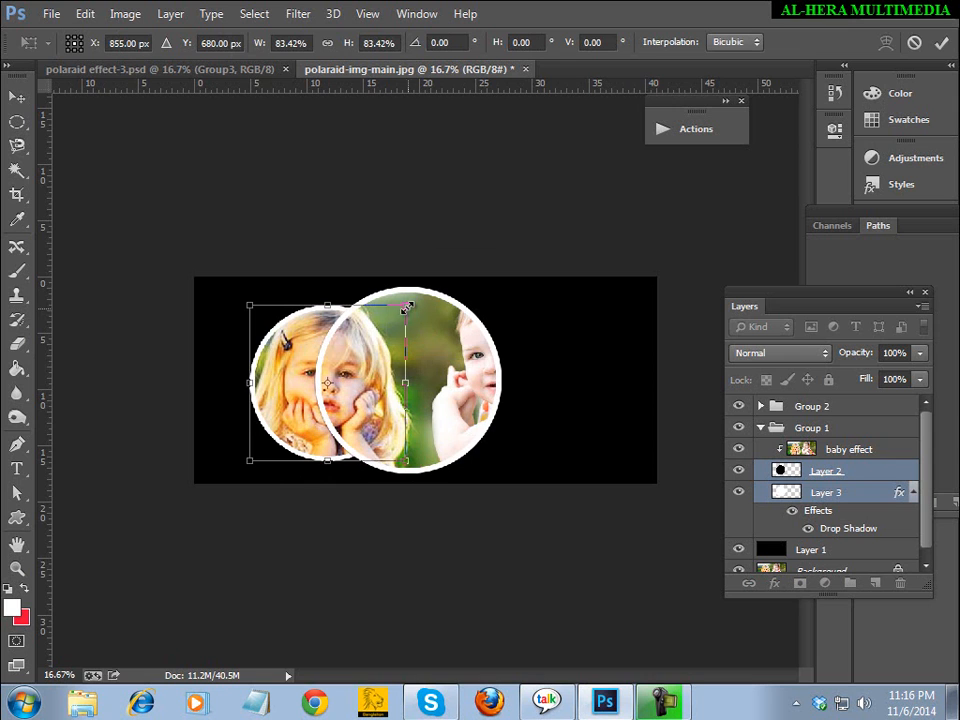
{"action": "key", "text": "Return"}
{"action": "key", "text": "g"}
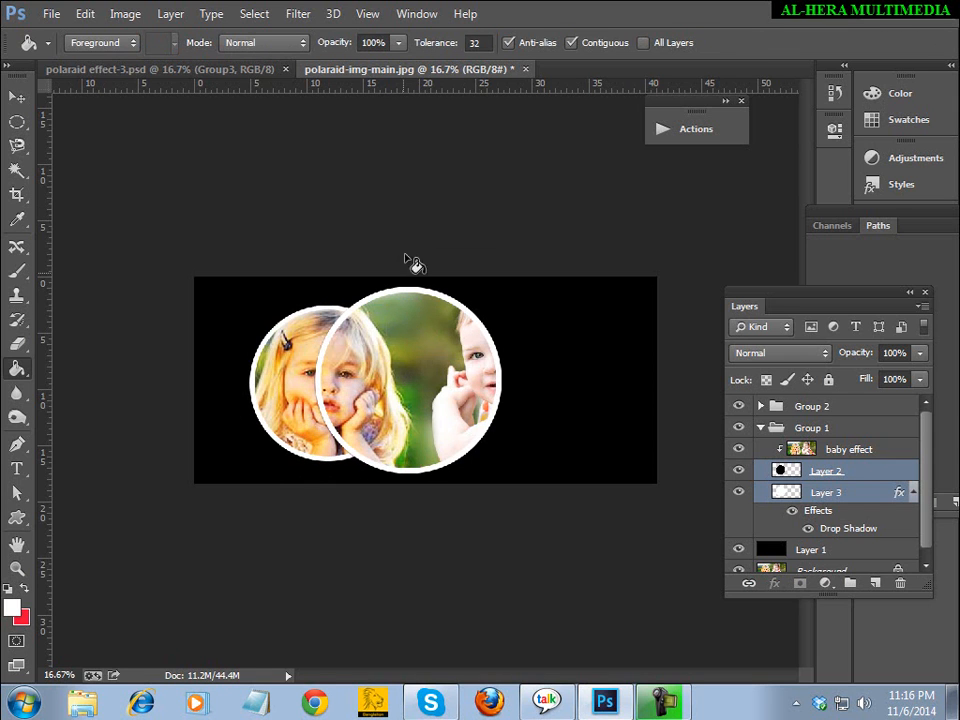
{"action": "left_click", "coordinate": [681, 135]}
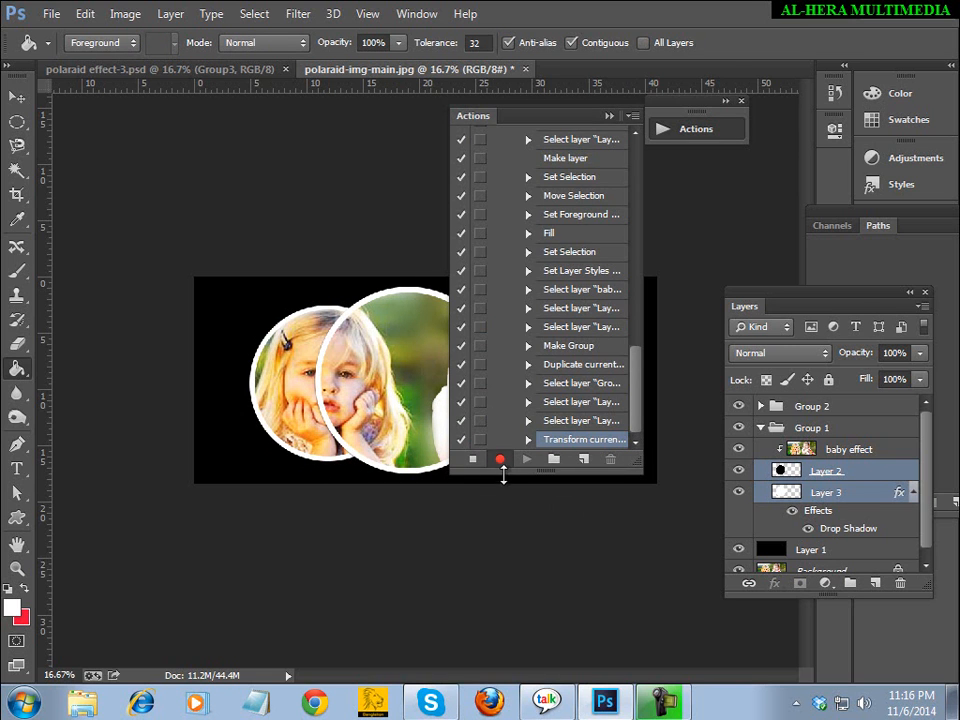
{"action": "left_click", "coordinate": [672, 127]}
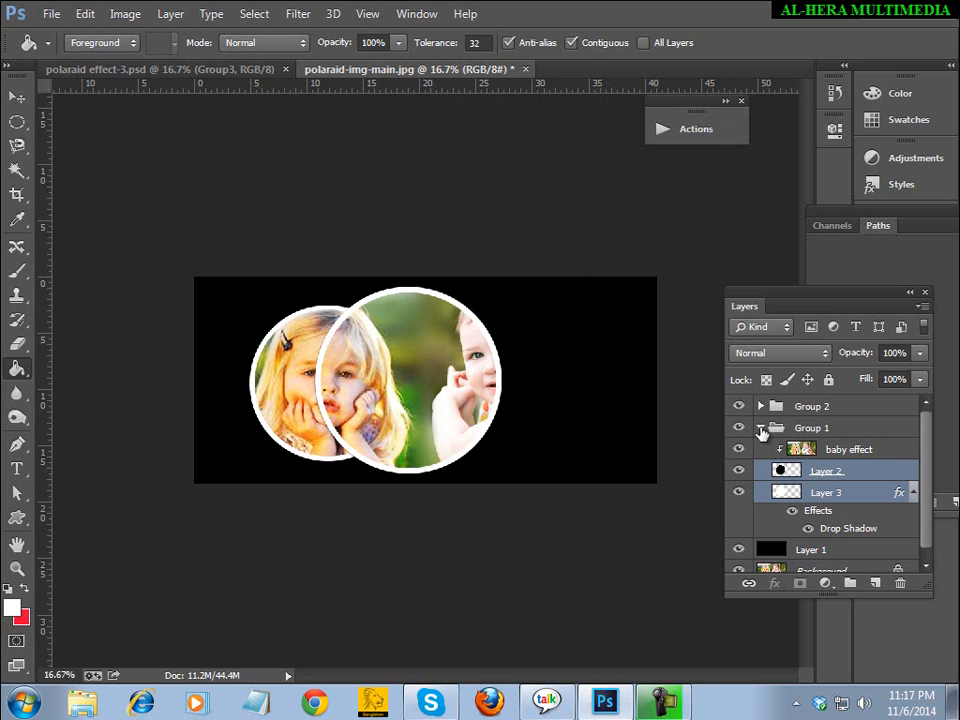
Step: Duplicate Group 1 within the same document and name the copy Group3
{"action": "left_click", "coordinate": [761, 427]}
{"action": "right_click", "coordinate": [813, 432]}
{"action": "left_click", "coordinate": [716, 205]}
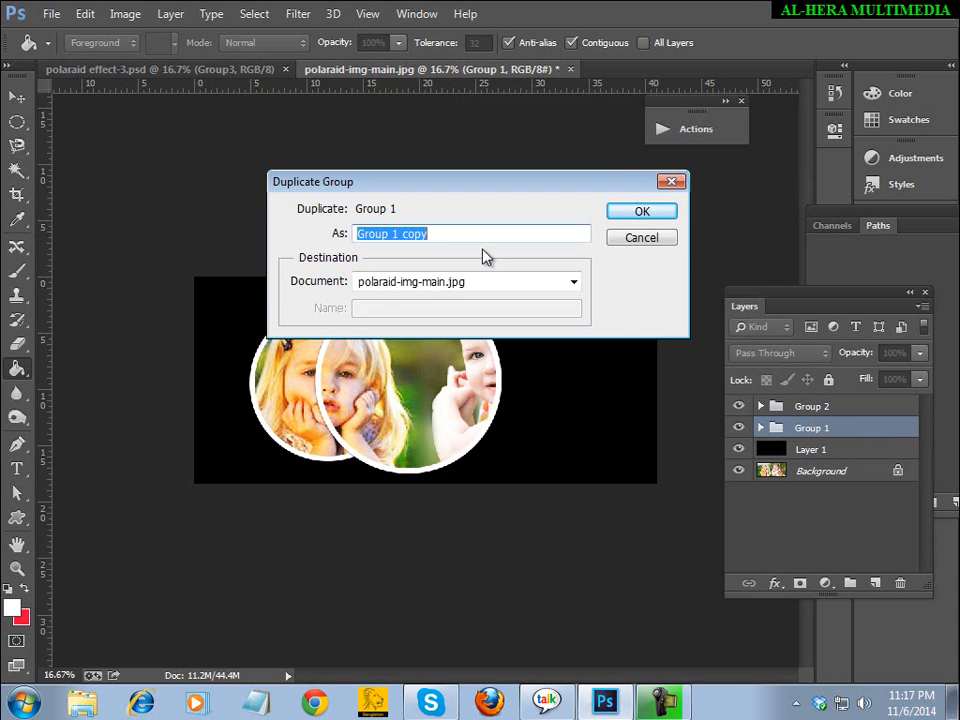
{"action": "left_click_drag", "start_coordinate": [450, 232], "coordinate": [392, 236]}
{"action": "type", "text": "3"}
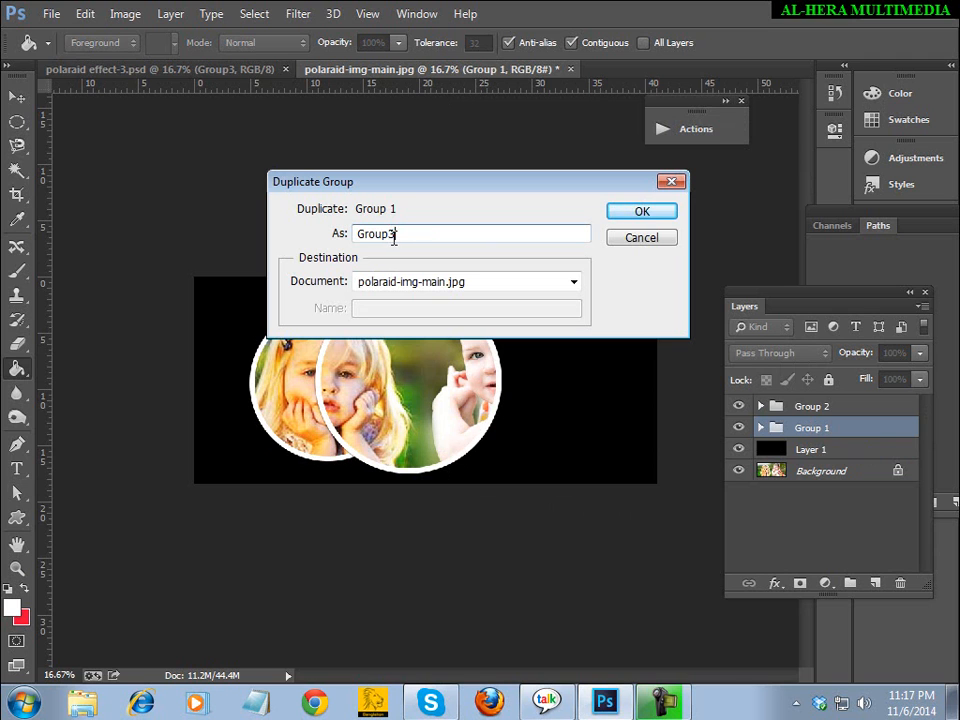
{"action": "left_click", "coordinate": [643, 222]}
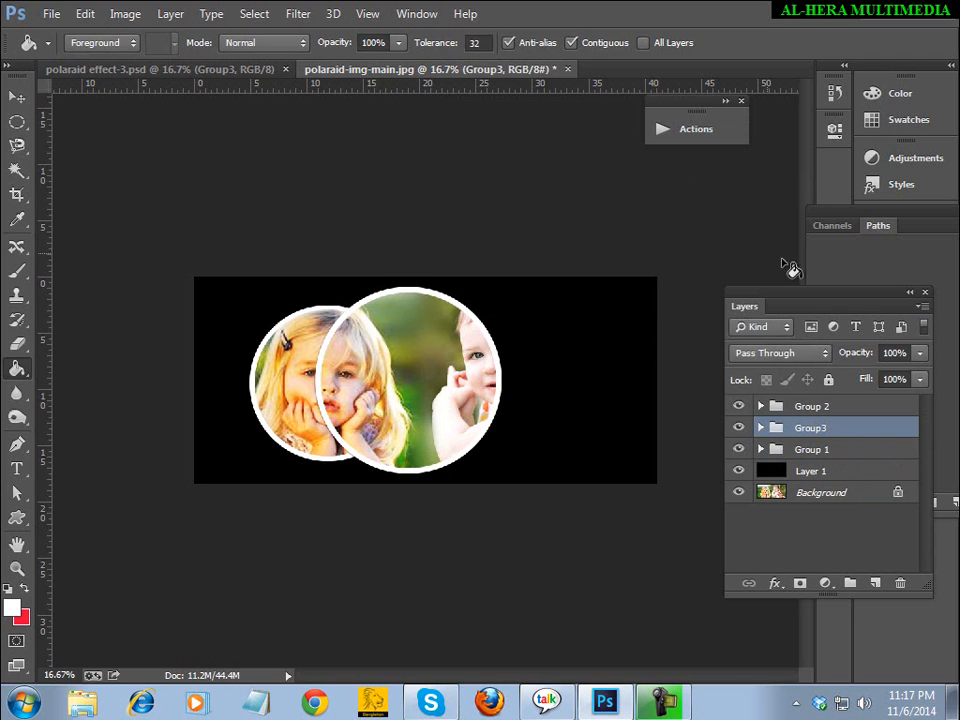
Step: Move Layer 2 and Layer 3 in Group 1 together horizontally to X 2011 px, placing the smaller circle over the baby on the right
{"action": "left_click", "coordinate": [812, 452]}
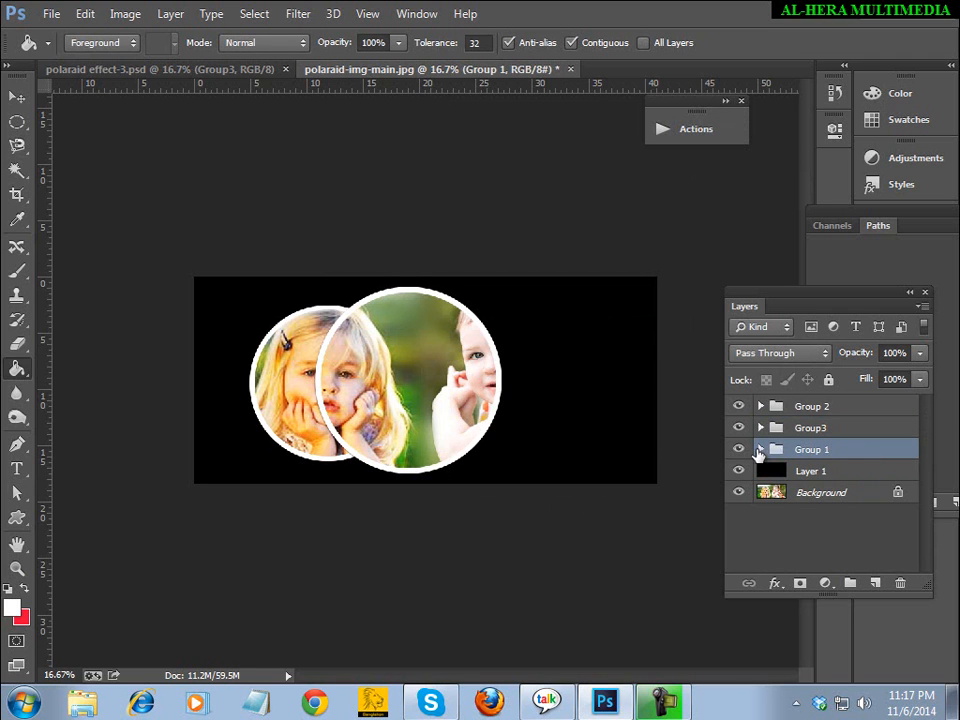
{"action": "left_click", "coordinate": [760, 450]}
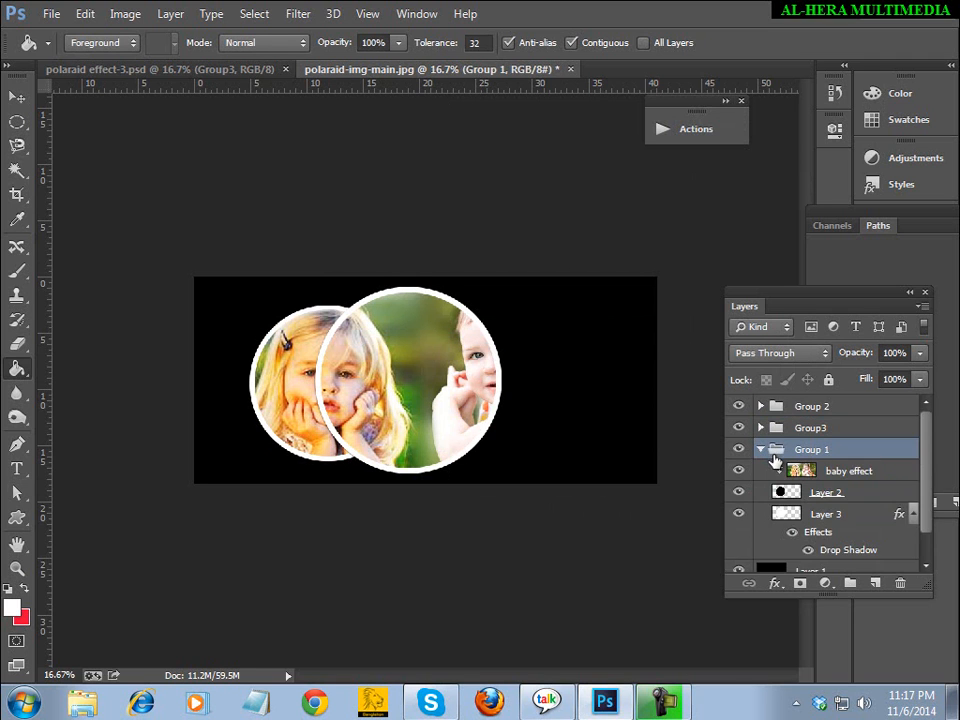
{"action": "left_click", "coordinate": [833, 493]}
{"action": "left_click", "coordinate": [836, 514], "text": "shift"}
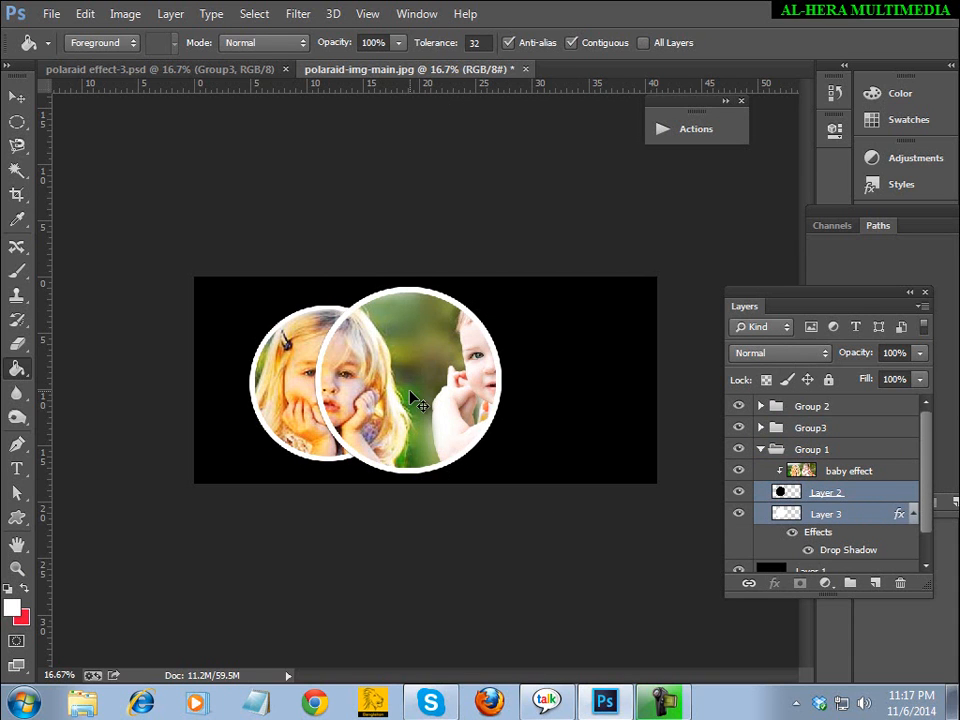
{"action": "key", "text": "ctrl+t"}
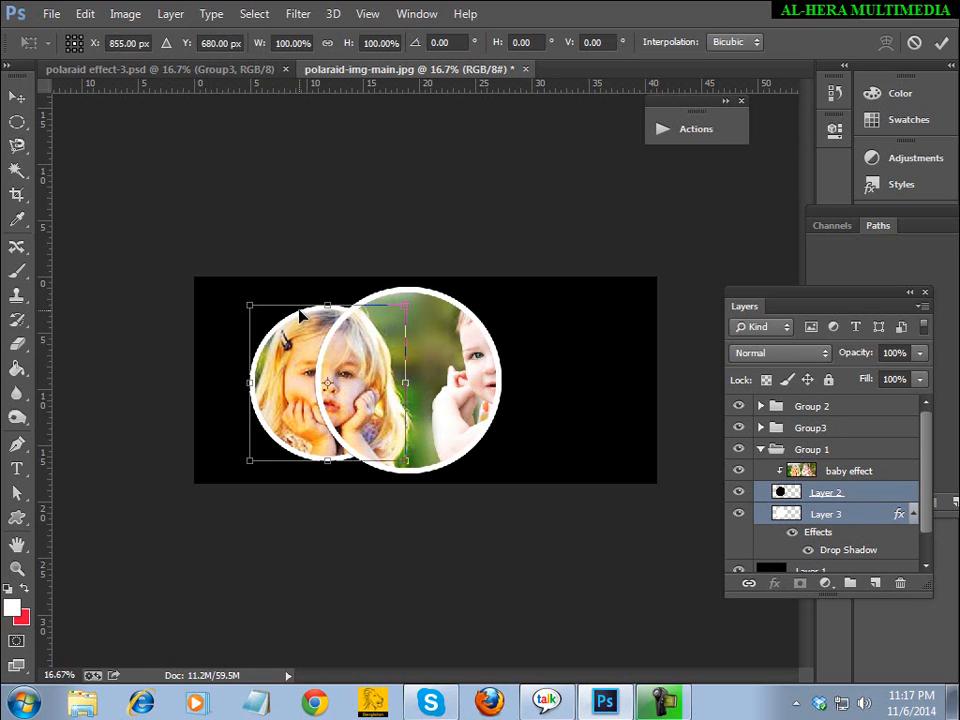
{"action": "left_click_drag", "start_coordinate": [293, 356], "coordinate": [477, 357]}
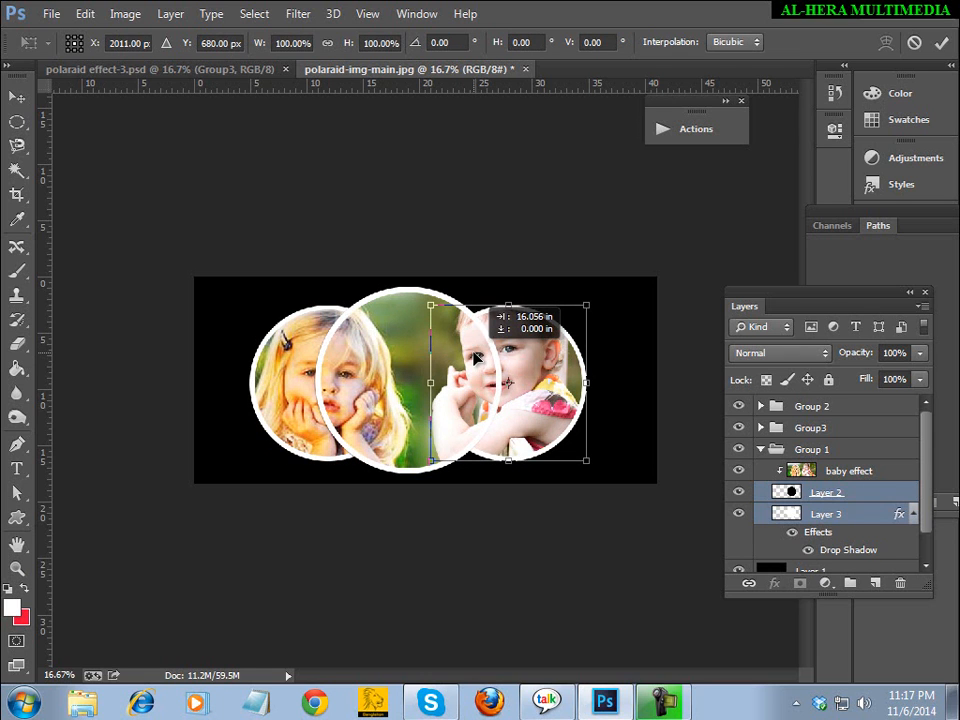
{"action": "left_click_drag", "start_coordinate": [477, 358], "coordinate": [477, 358]}
{"action": "key", "text": "Return"}
{"action": "key", "text": "g"}
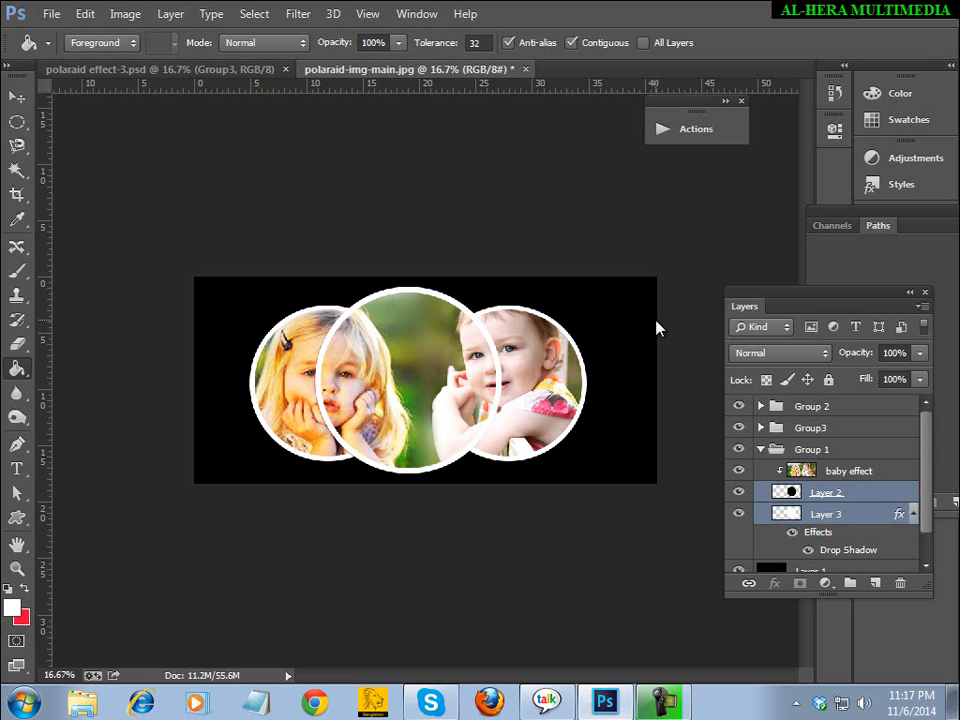
Step: Stop recording the action and collapse the list of recorded commands
{"action": "key", "text": "ctrl+plus"}
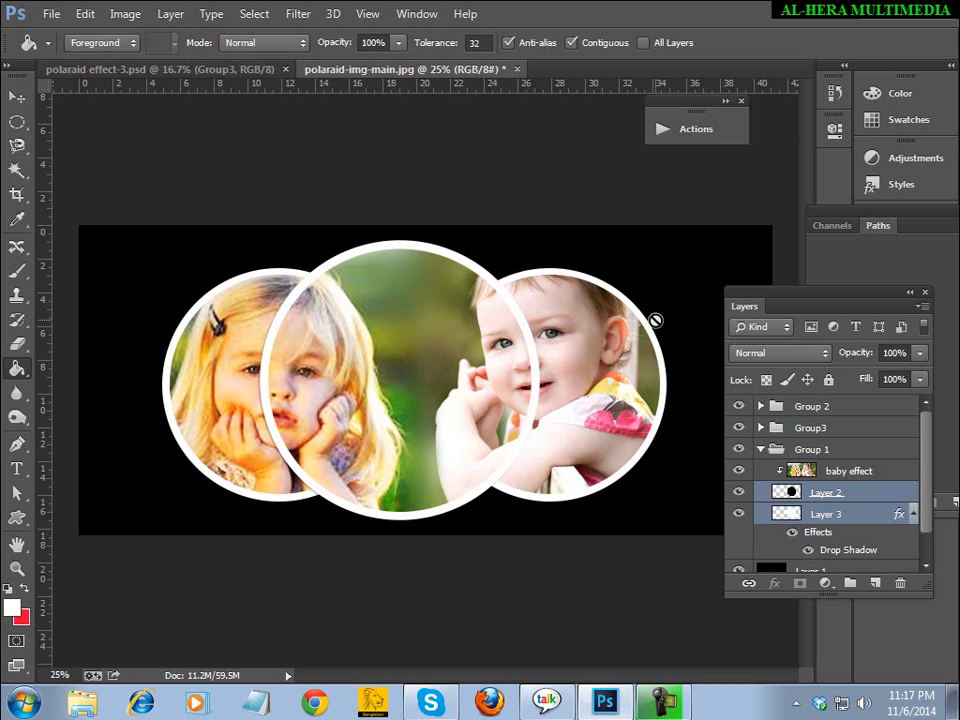
{"action": "left_click", "coordinate": [675, 132]}
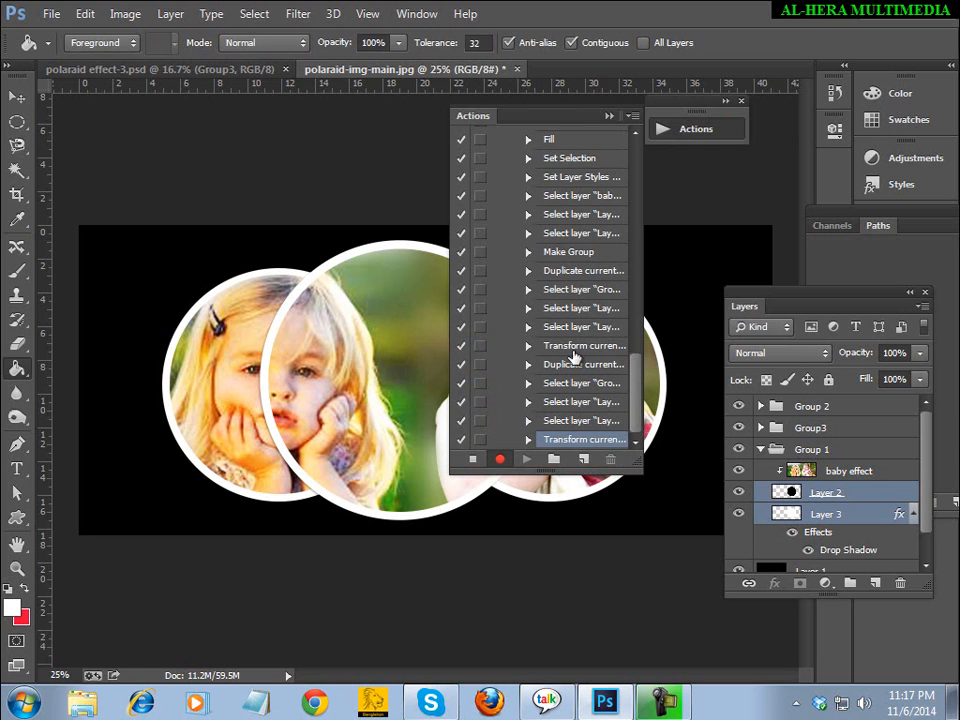
{"action": "left_click", "coordinate": [471, 460]}
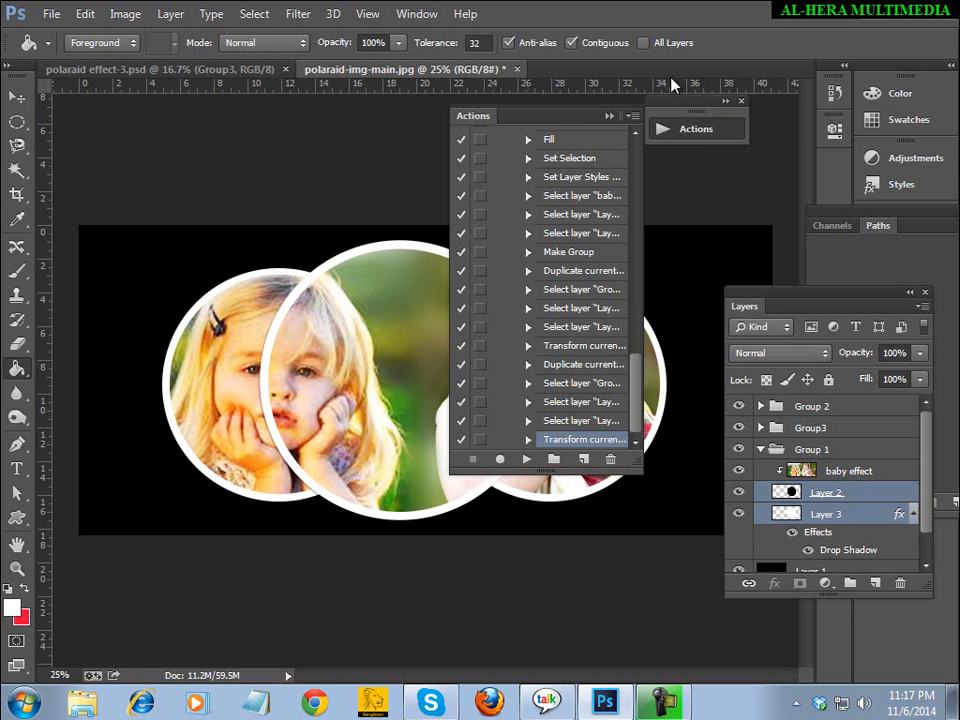
{"action": "left_click", "coordinate": [610, 117]}
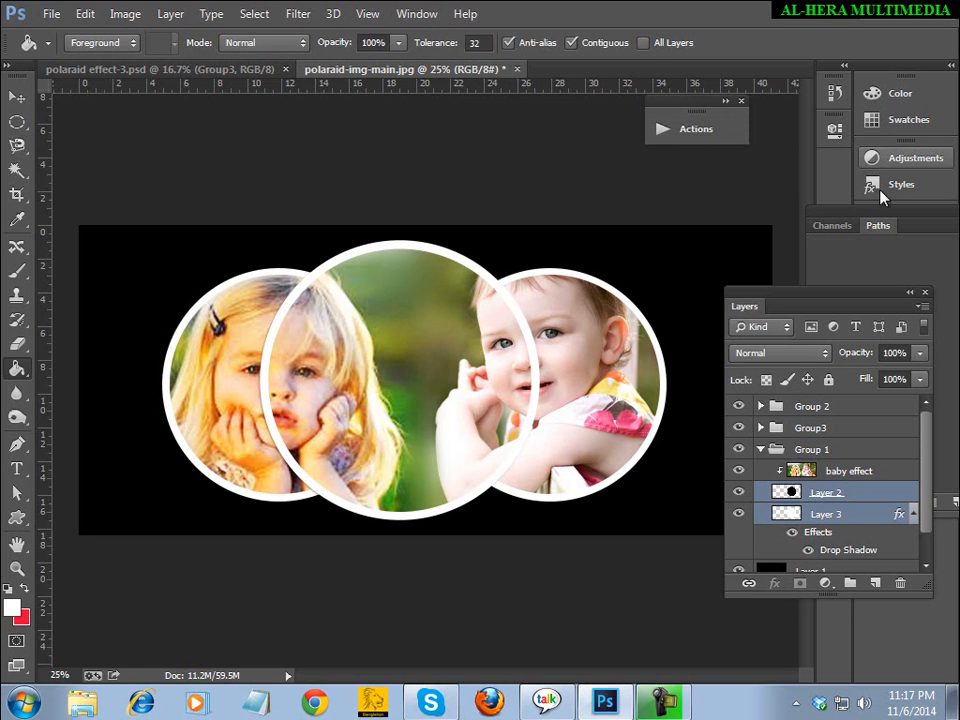
Step: Examine the professional action in the Actions list and the sequence of commands recorded inside it
{"action": "left_click", "coordinate": [695, 131]}
{"action": "left_click_drag", "start_coordinate": [632, 356], "coordinate": [651, 206]}
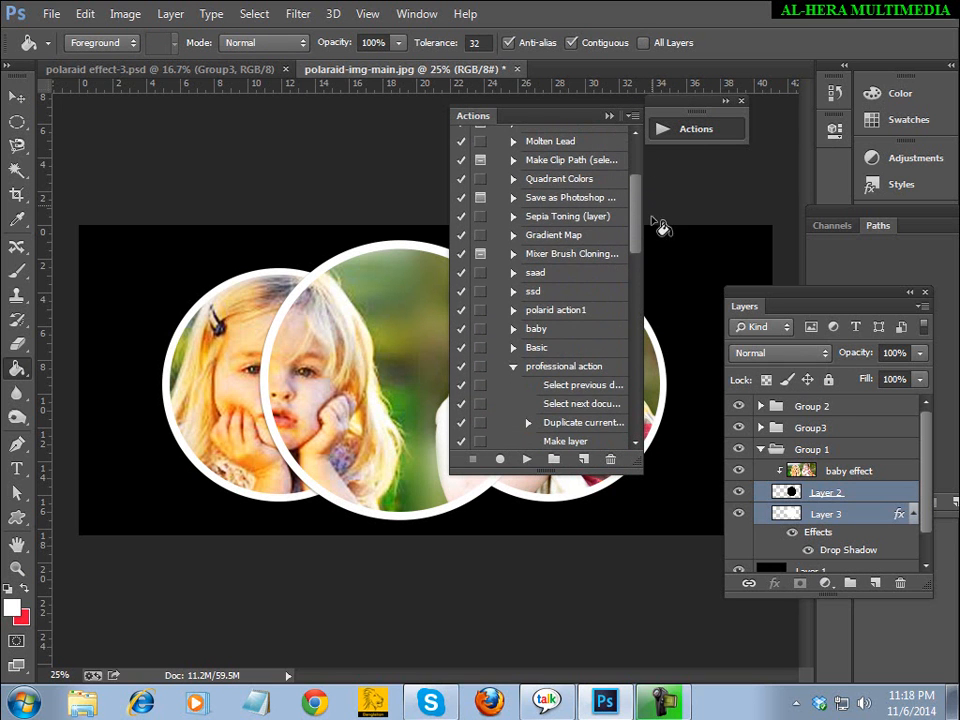
{"action": "left_click", "coordinate": [513, 366]}
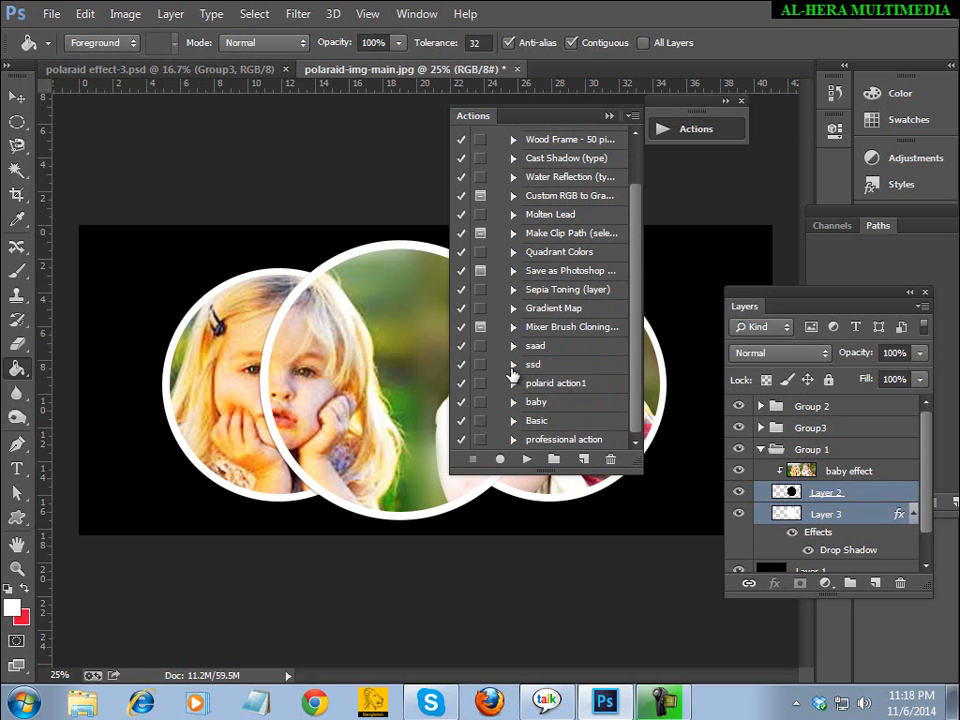
{"action": "left_click", "coordinate": [558, 439]}
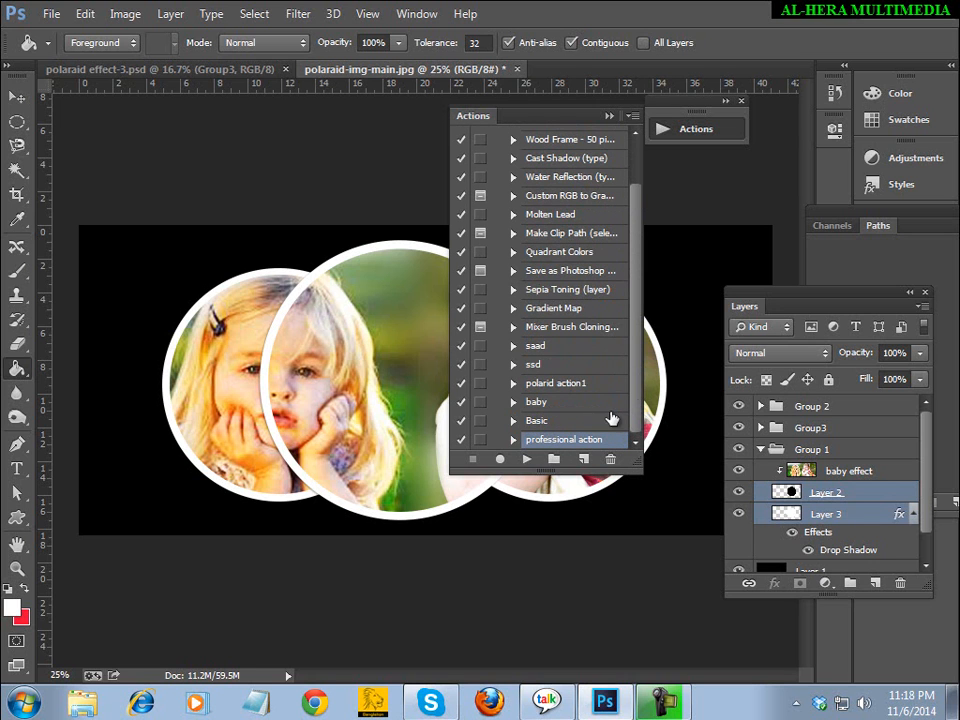
{"action": "left_click", "coordinate": [513, 439]}
{"action": "left_click_drag", "start_coordinate": [637, 208], "coordinate": [639, 300]}
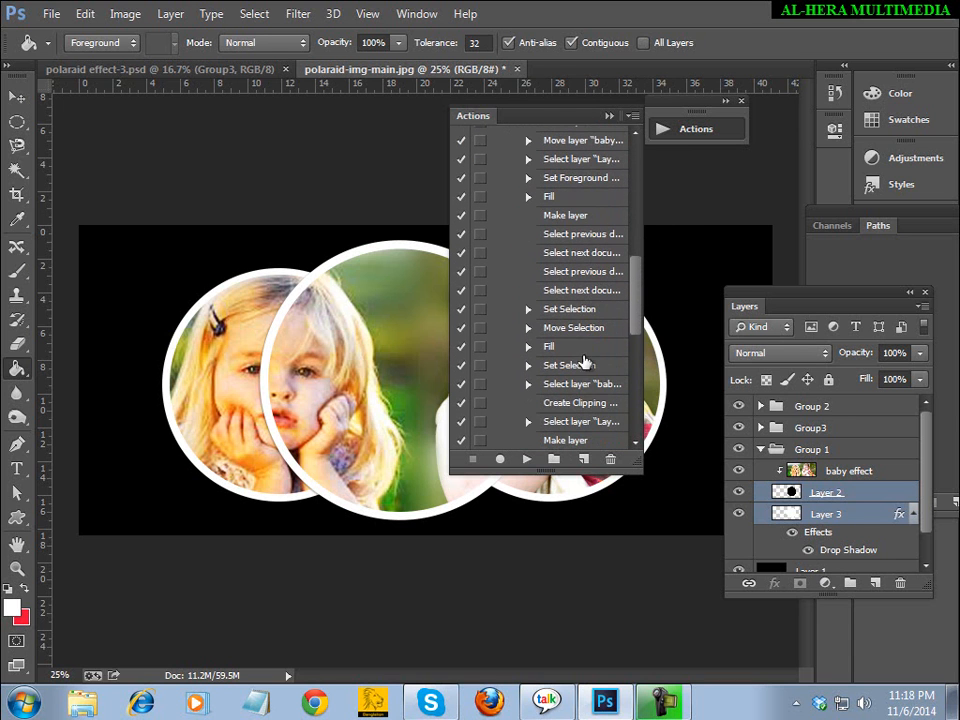
{"action": "left_click_drag", "start_coordinate": [641, 370], "coordinate": [643, 262]}
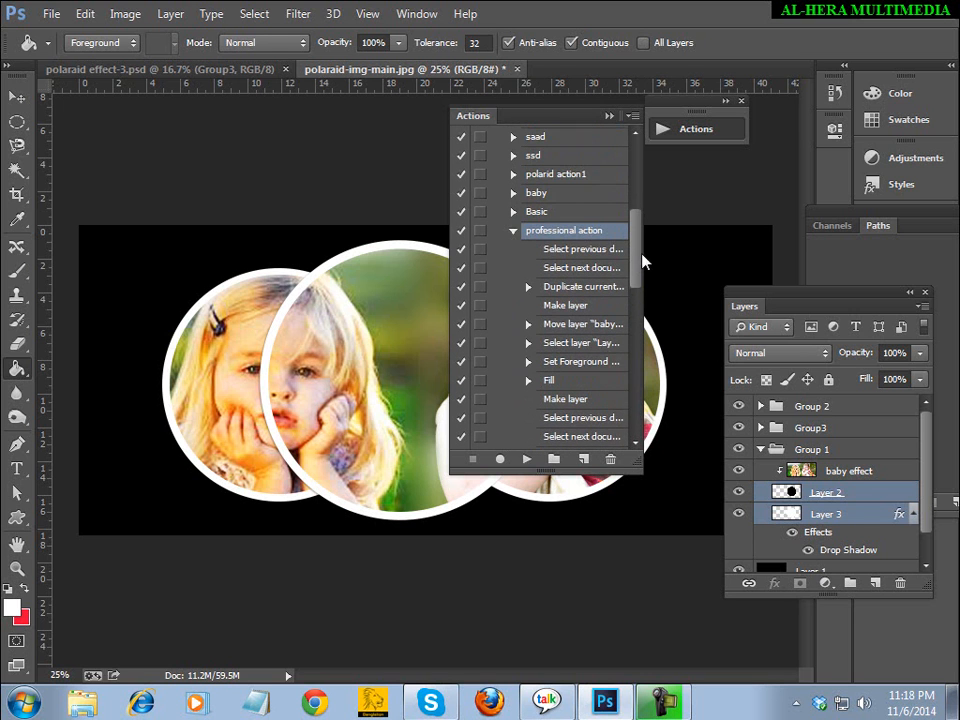
{"action": "left_click", "coordinate": [513, 230]}
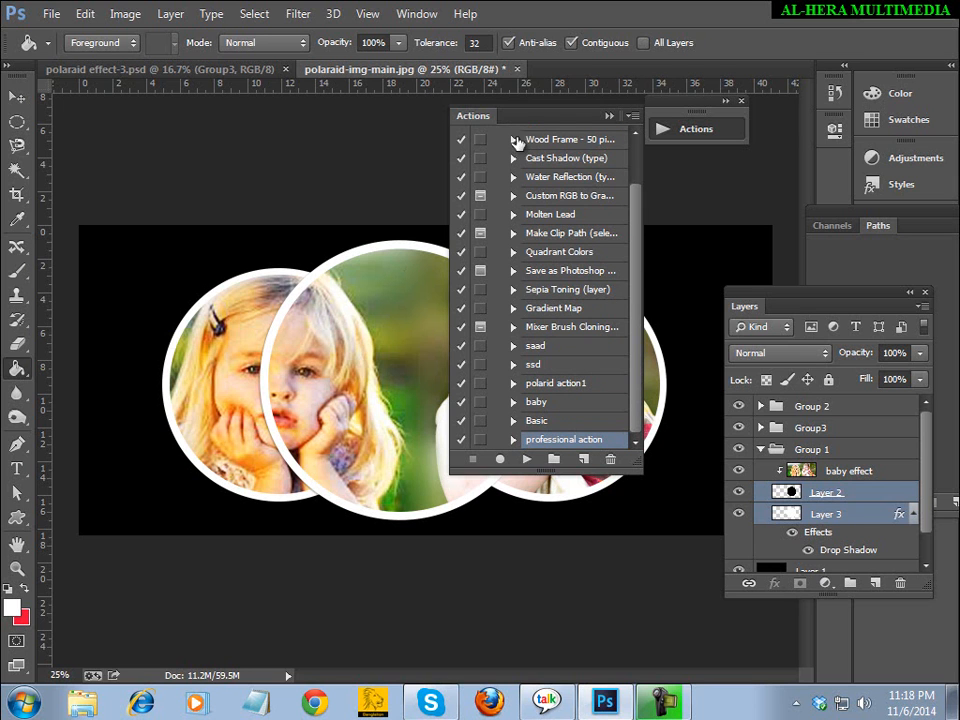
Step: Move the expanded Actions panel clear of the finished overlapping-circle composition
{"action": "left_click_drag", "start_coordinate": [546, 123], "coordinate": [741, 122]}
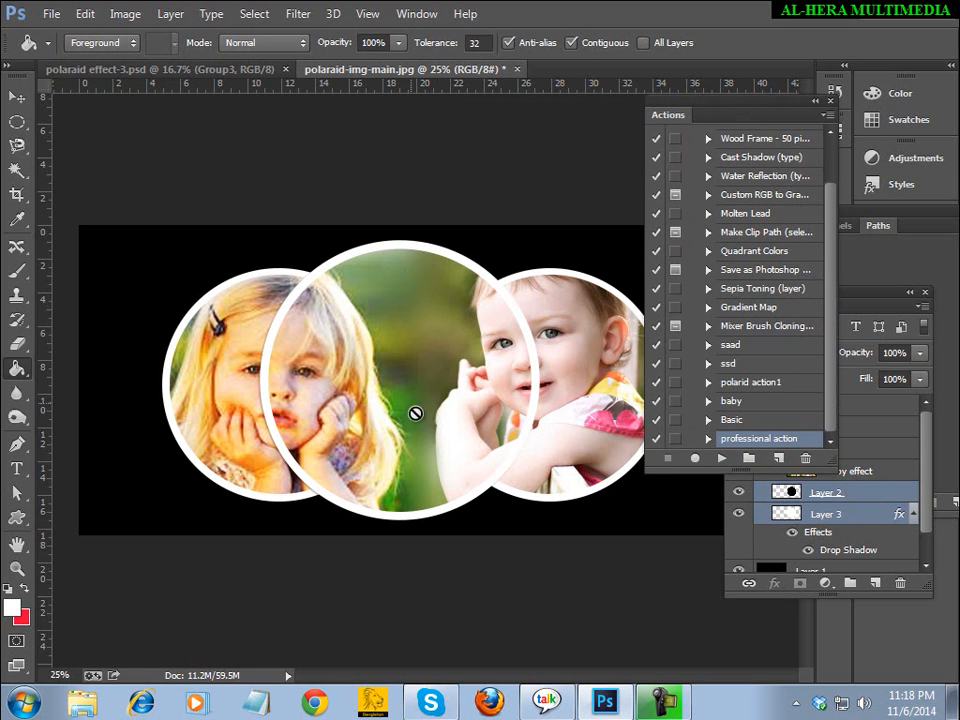
{"action": "left_click_drag", "start_coordinate": [754, 122], "coordinate": [791, 126]}
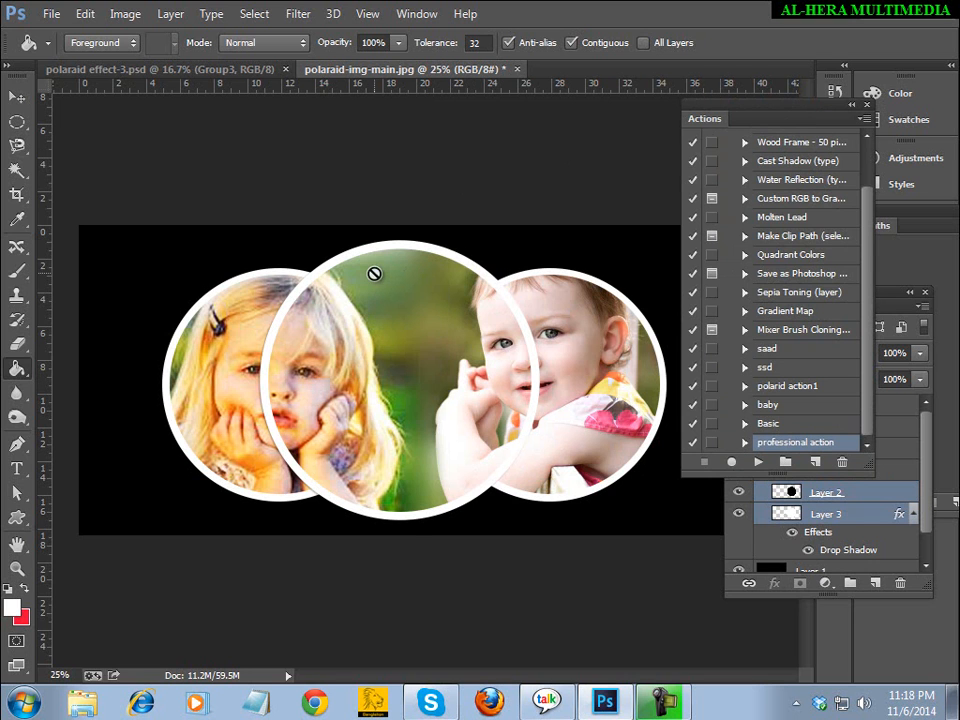
{"action": "key", "text": "Tab"}
{"action": "key", "text": "Tab"}
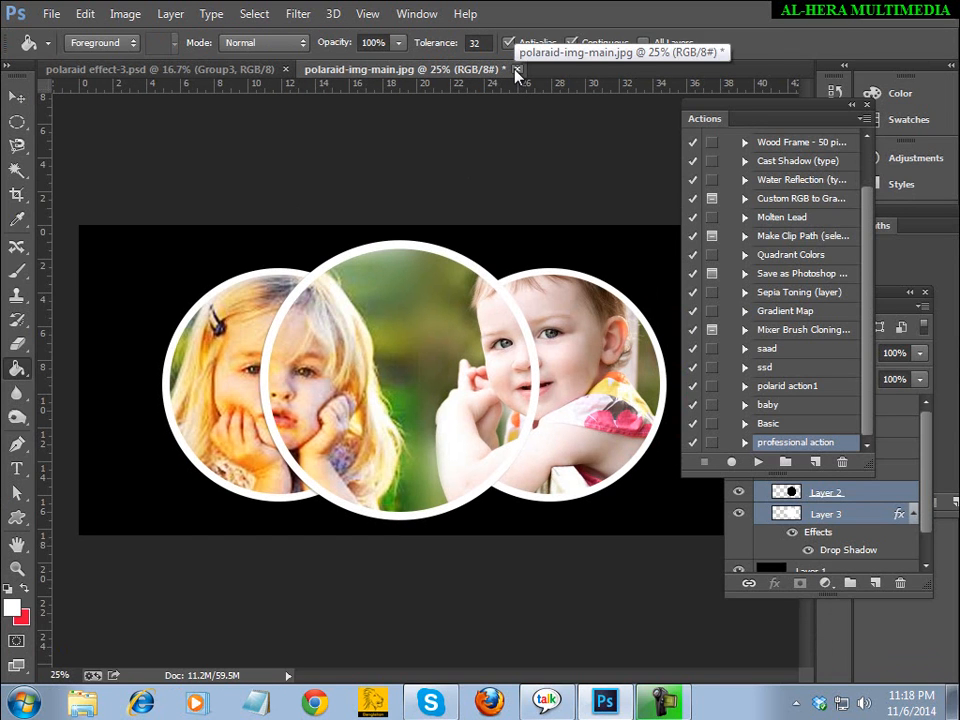
Step: Close polaraid effect-3.psd and polaraid-img-main.jpg, discarding the unsaved changes
{"action": "left_click", "coordinate": [285, 69]}
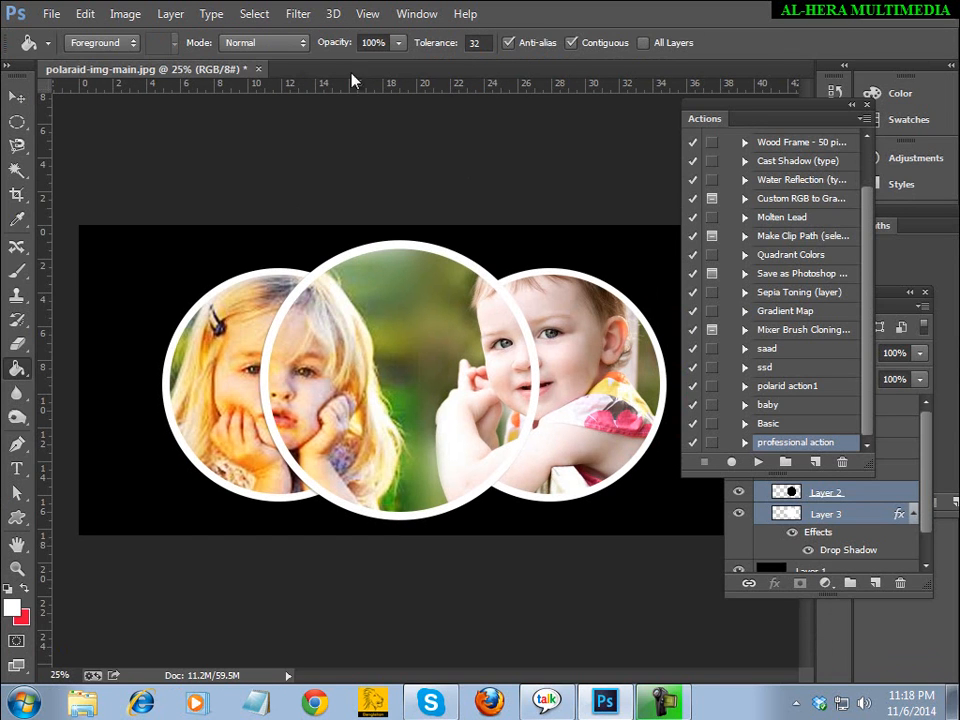
{"action": "left_click", "coordinate": [258, 76]}
{"action": "left_click", "coordinate": [448, 259]}
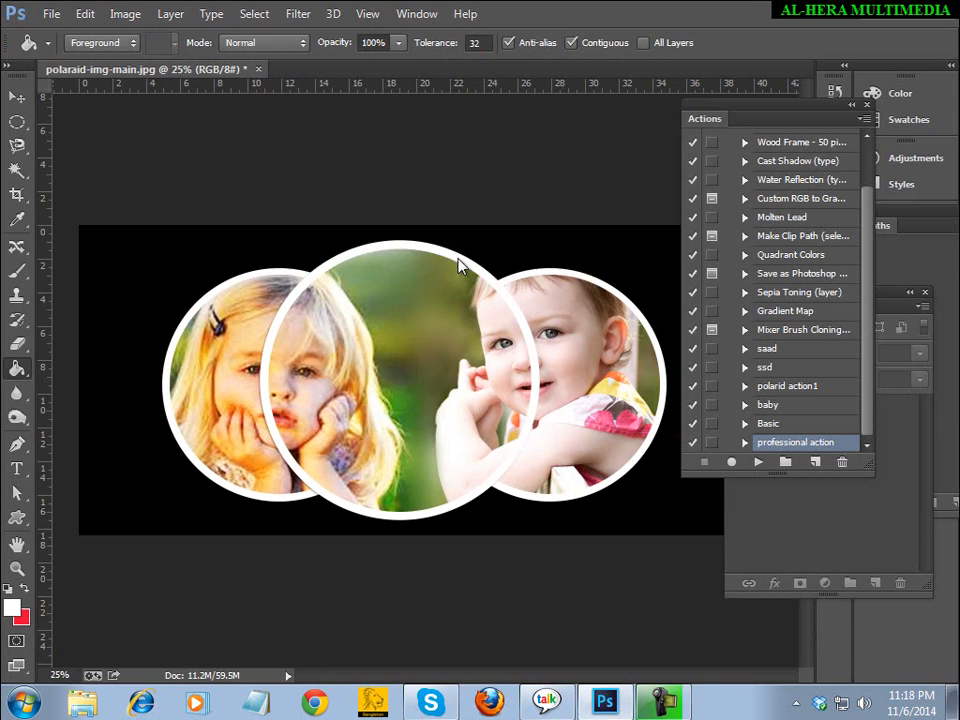
Step: Open the image polride-main-3 from the Total graphics CC folder
{"action": "double_click", "coordinate": [159, 159]}
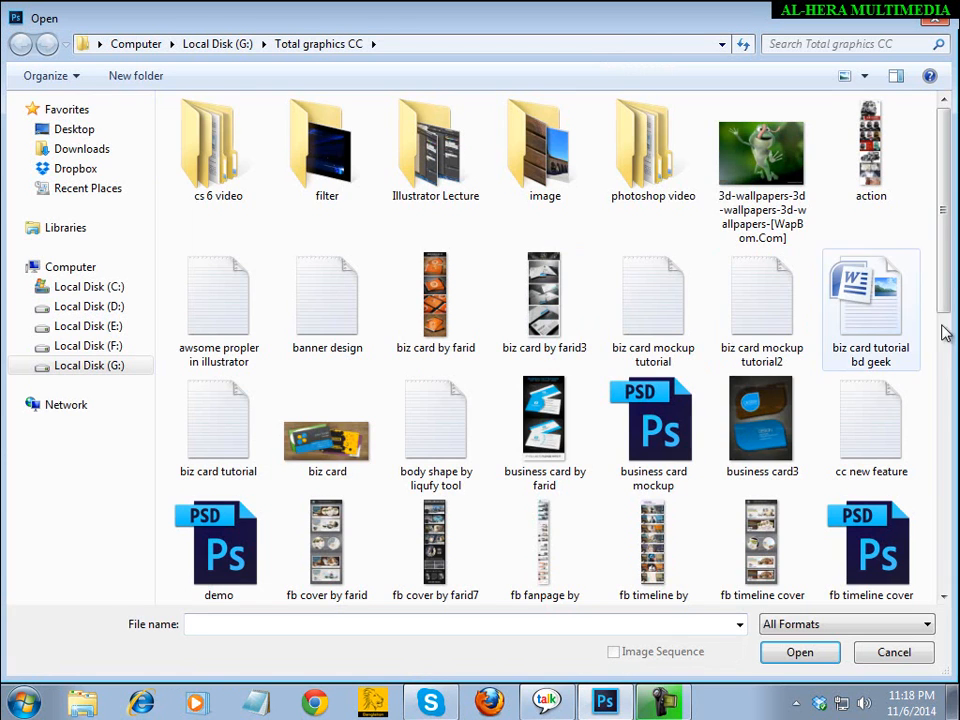
{"action": "left_click_drag", "start_coordinate": [950, 275], "coordinate": [940, 545]}
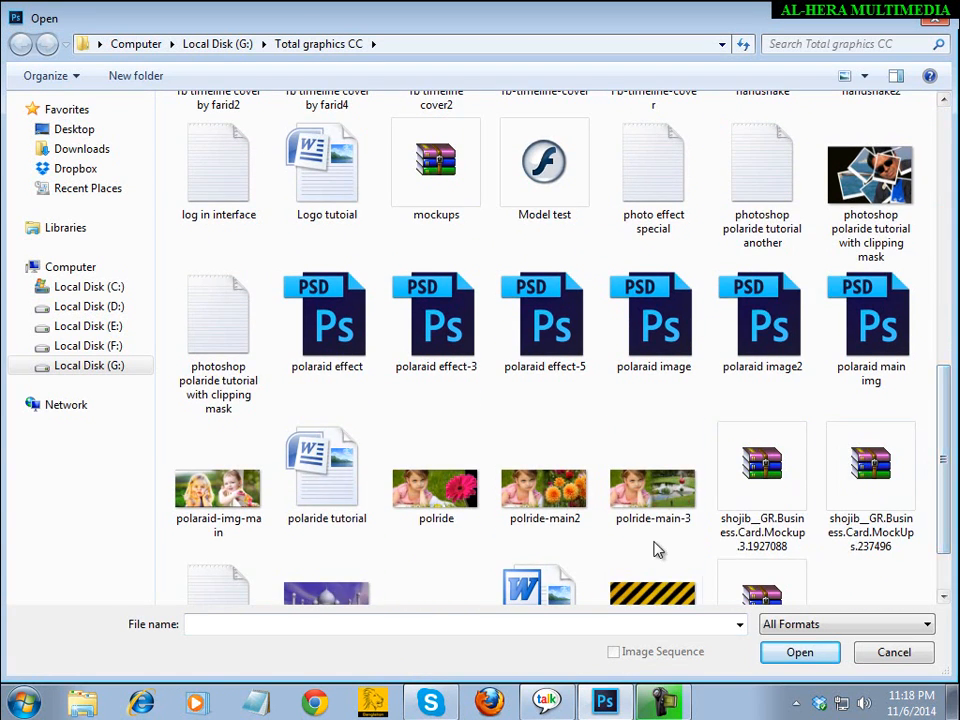
{"action": "double_click", "coordinate": [656, 500]}
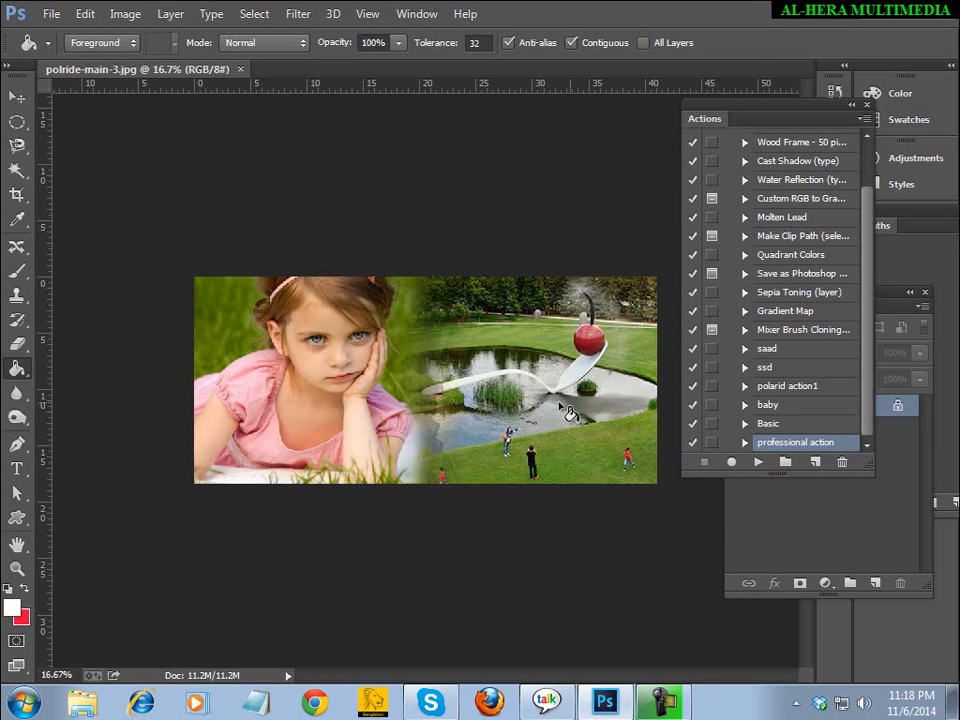
Step: Play the baby action on polride-main-3.jpg to build the three overlapping circles on black
{"action": "left_click", "coordinate": [776, 407]}
{"action": "left_click", "coordinate": [788, 443]}
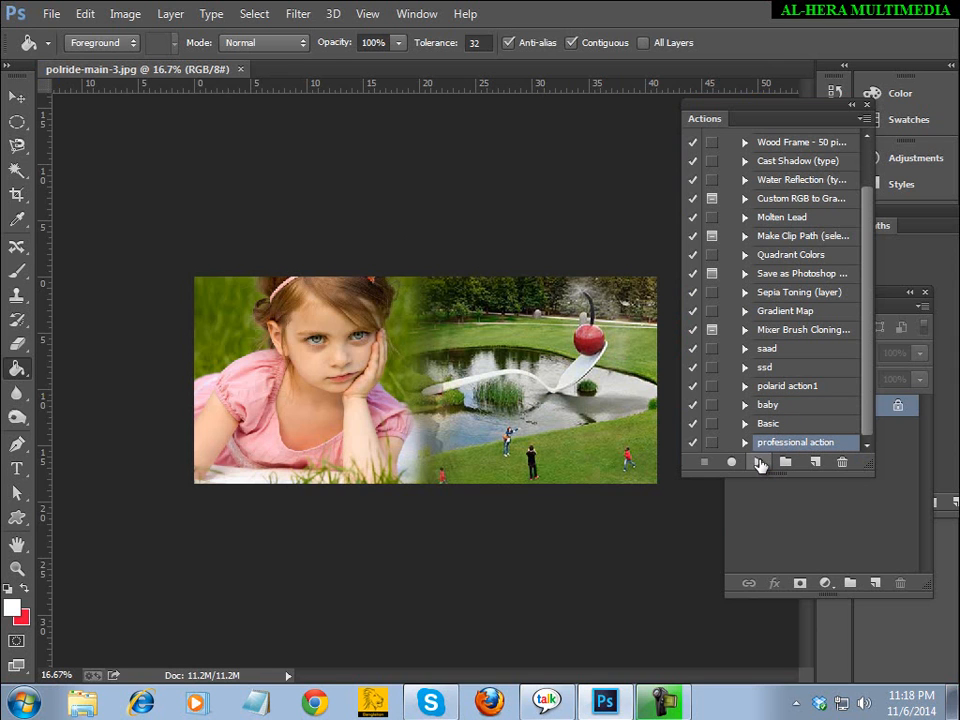
{"action": "left_click", "coordinate": [759, 461]}
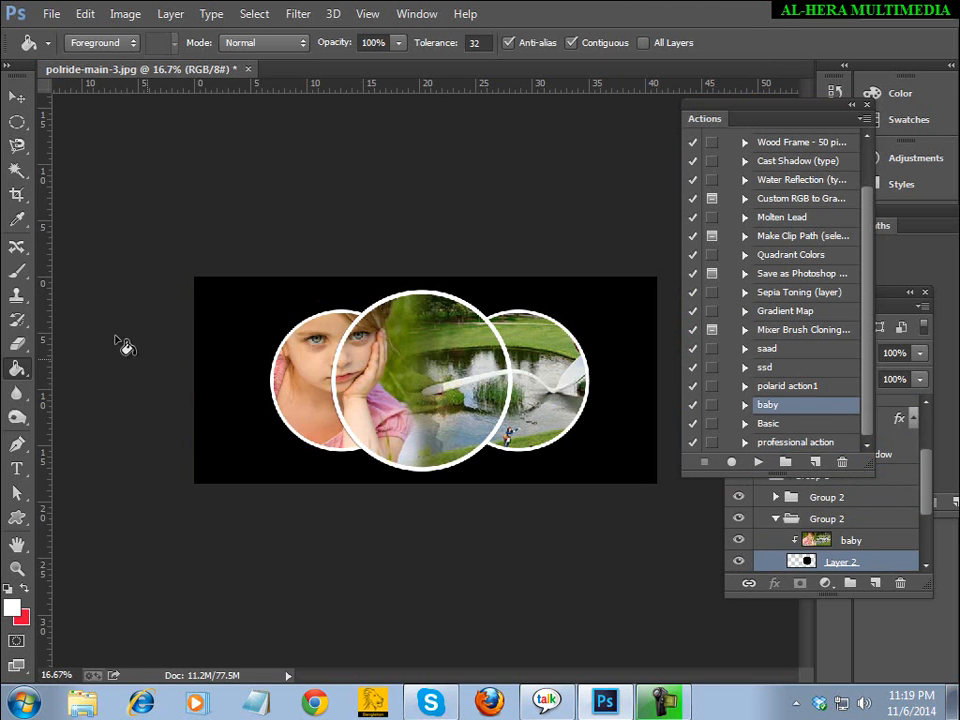
Step: Switch to the Move tool and select the Basic action in the list
{"action": "left_click", "coordinate": [17, 96]}
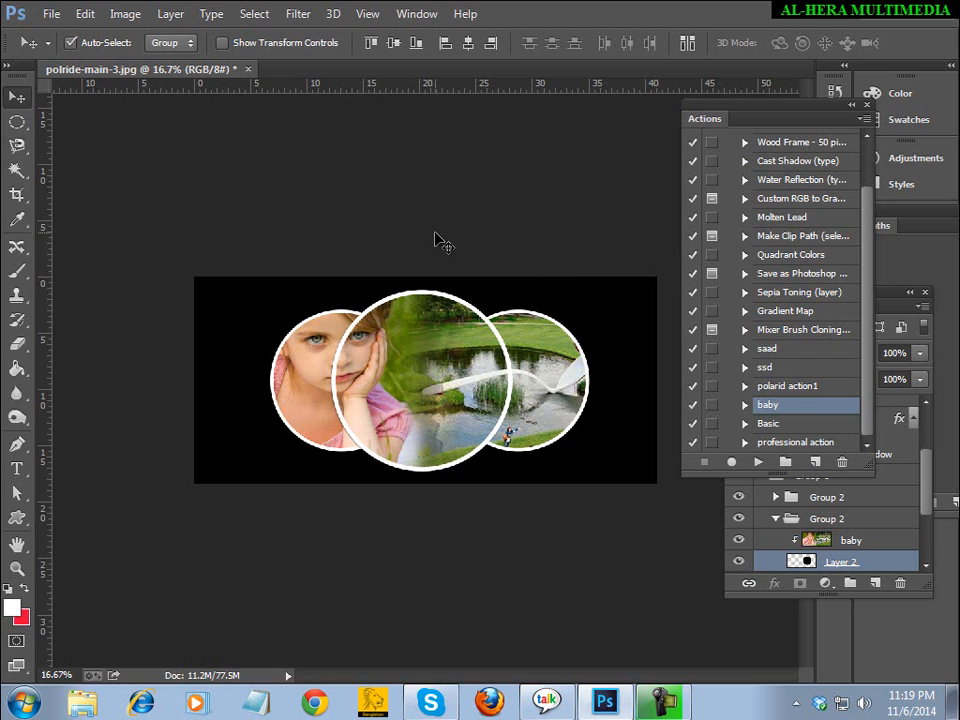
{"action": "left_click", "coordinate": [790, 423]}
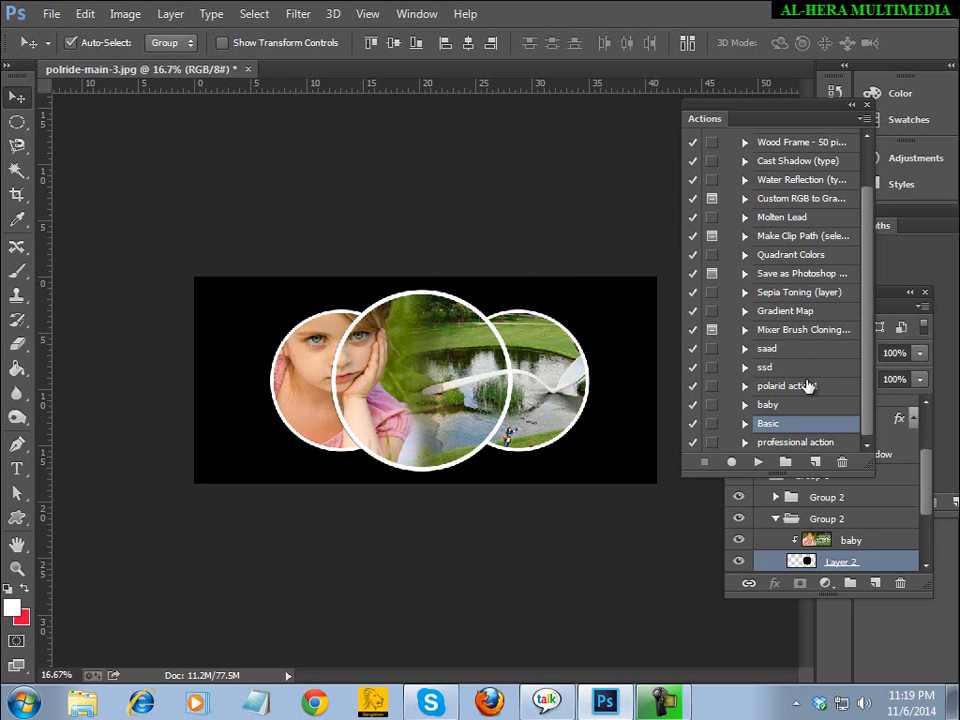